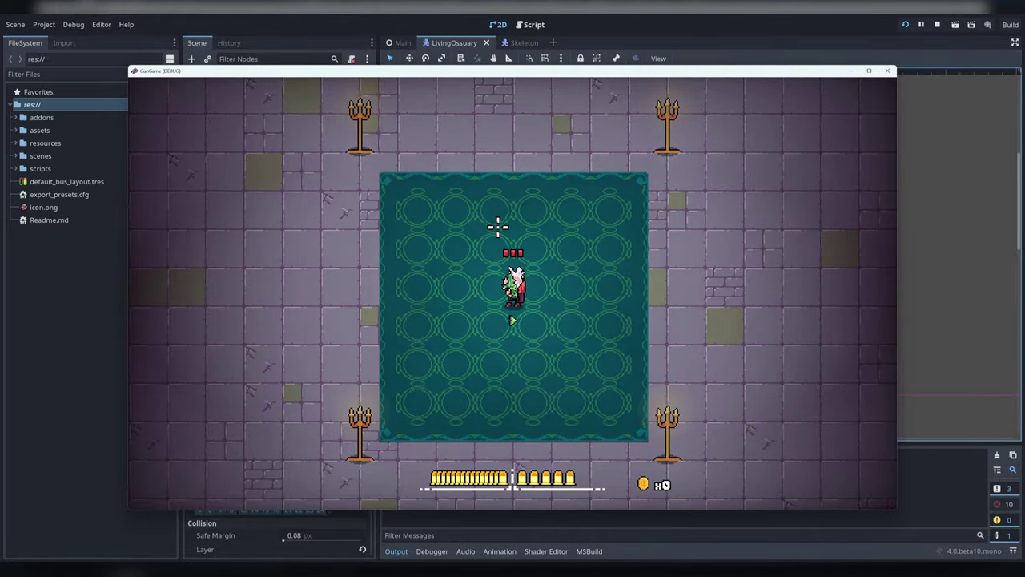
# - Playtest the Living Ossuary boss fight around the green carpet, moving the player and shooting at the bone swarm and its minions
pyautogui.press('`')
pyautogui.click(435, 432)
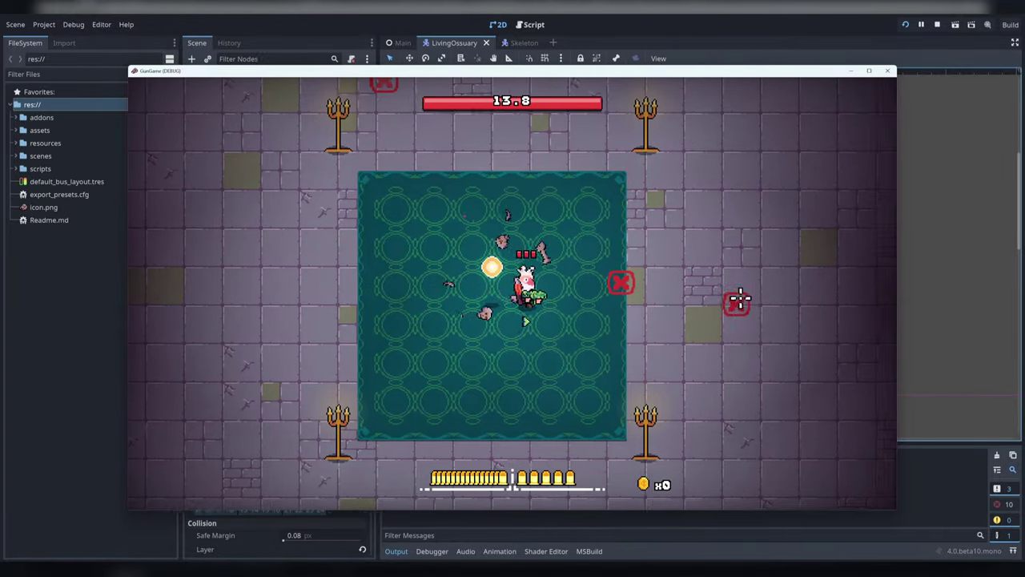
pyautogui.press('d')
pyautogui.press('w')
pyautogui.click(609, 302)
pyautogui.click(618, 347)
pyautogui.click(485, 350)
pyautogui.press('s')
pyautogui.click(326, 217)
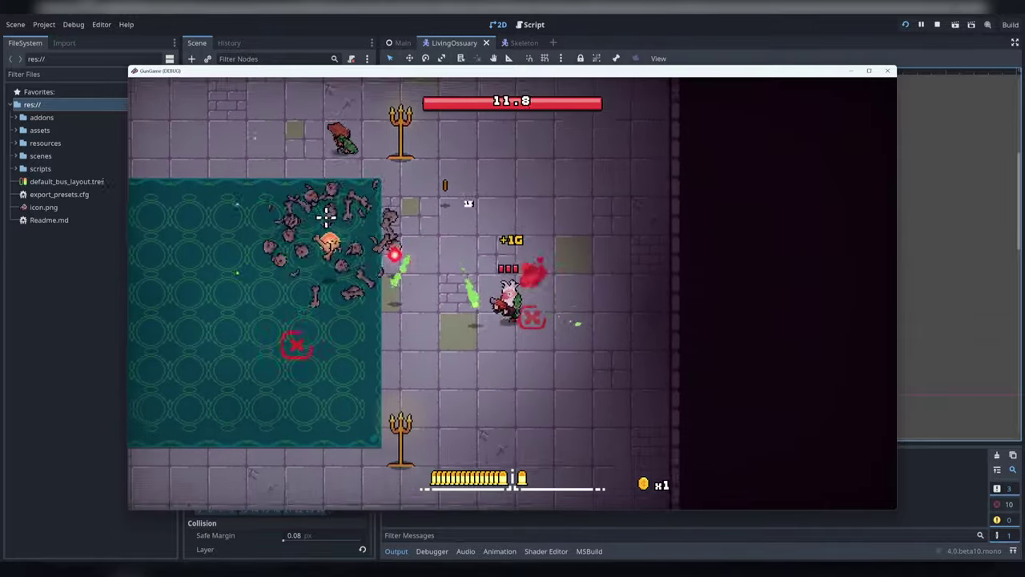
pyautogui.press('a')
pyautogui.click(414, 275)
pyautogui.click(392, 238)
pyautogui.click(583, 249)
pyautogui.press('w')
pyautogui.click(690, 423)
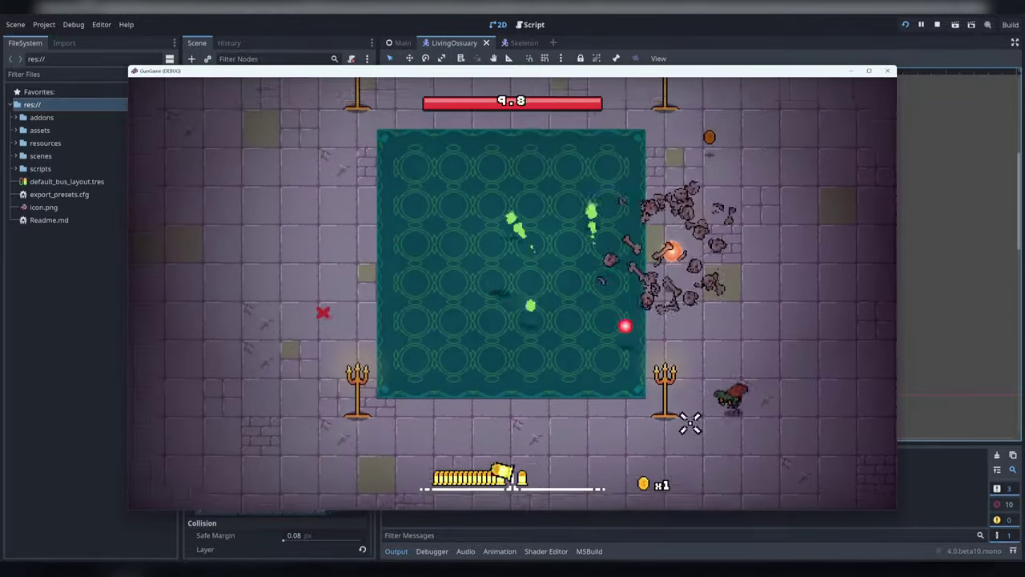
pyautogui.click(691, 423)
pyautogui.click(707, 334)
pyautogui.press('a')
pyautogui.click(406, 185)
pyautogui.press('w')
pyautogui.click(424, 266)
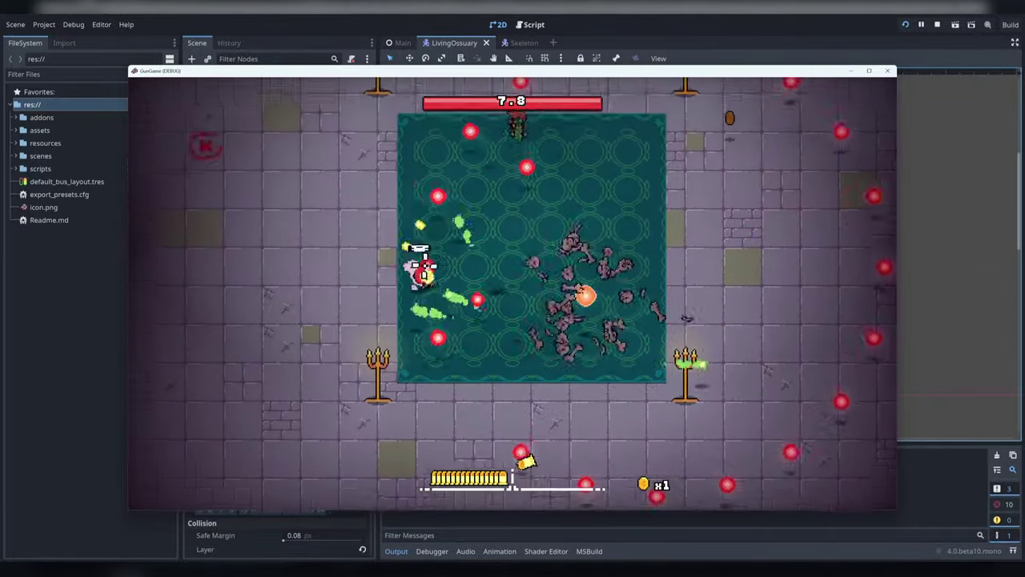
# - Dodge the boss's red bullets along the arena's outer floor while firing at the summoned enemies, and end the game run
pyautogui.press('a')
pyautogui.press('s')
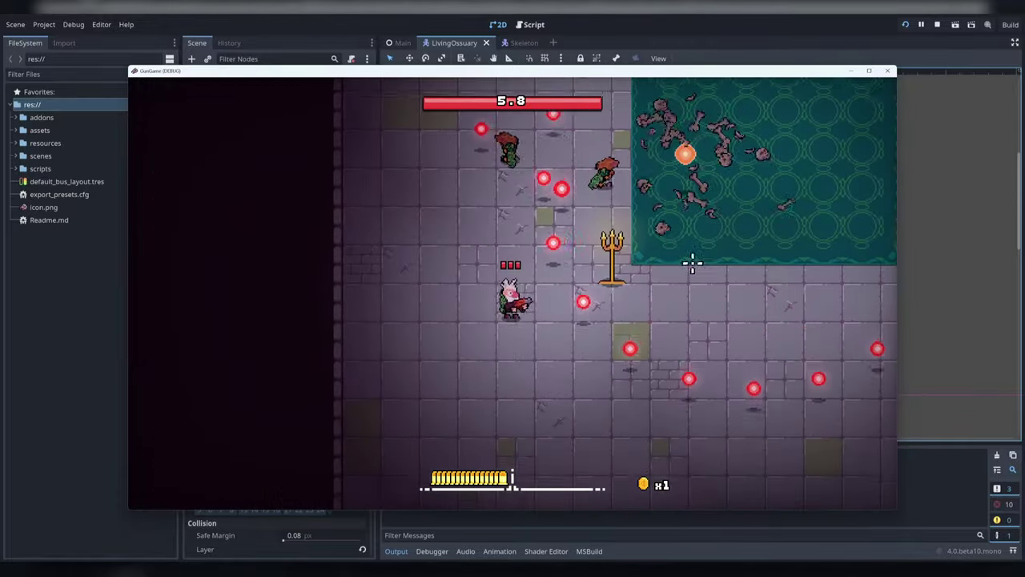
pyautogui.press('d')
pyautogui.moveTo(691, 262)
pyautogui.mouseDown()
pyautogui.moveTo(693, 245)
pyautogui.moveTo(601, 229)
pyautogui.moveTo(568, 243)
pyautogui.moveTo(473, 234)
pyautogui.moveTo(408, 334)
pyautogui.moveTo(434, 346)
pyautogui.mouseUp()
pyautogui.press('d')
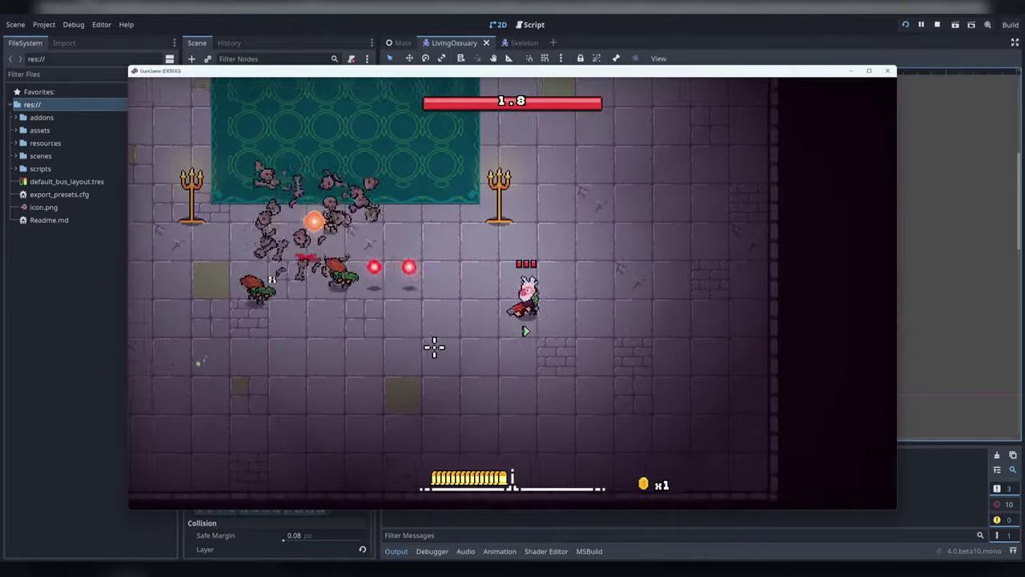
pyautogui.press('d')
pyautogui.press('s')
pyautogui.press('a')
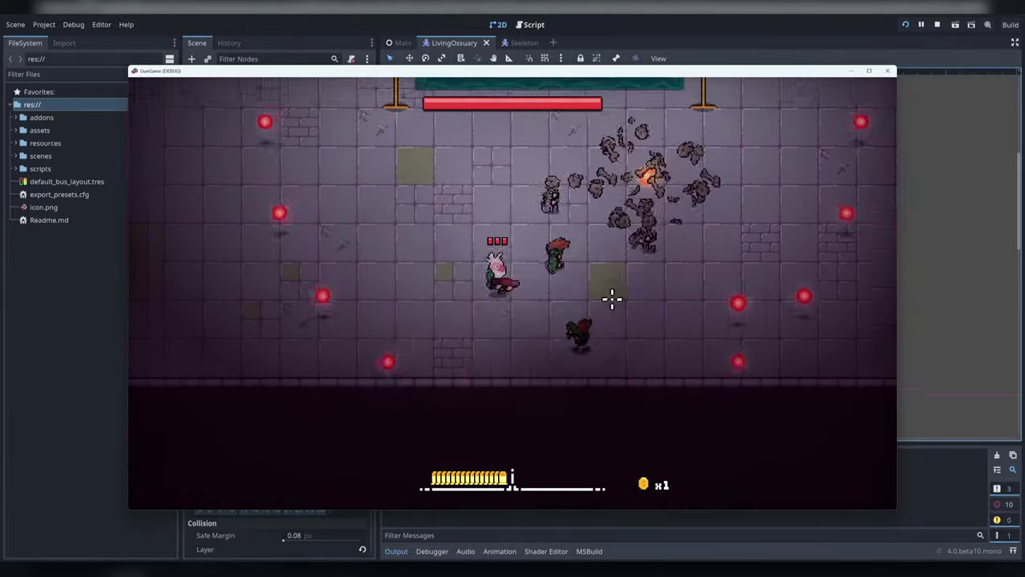
pyautogui.press('w')
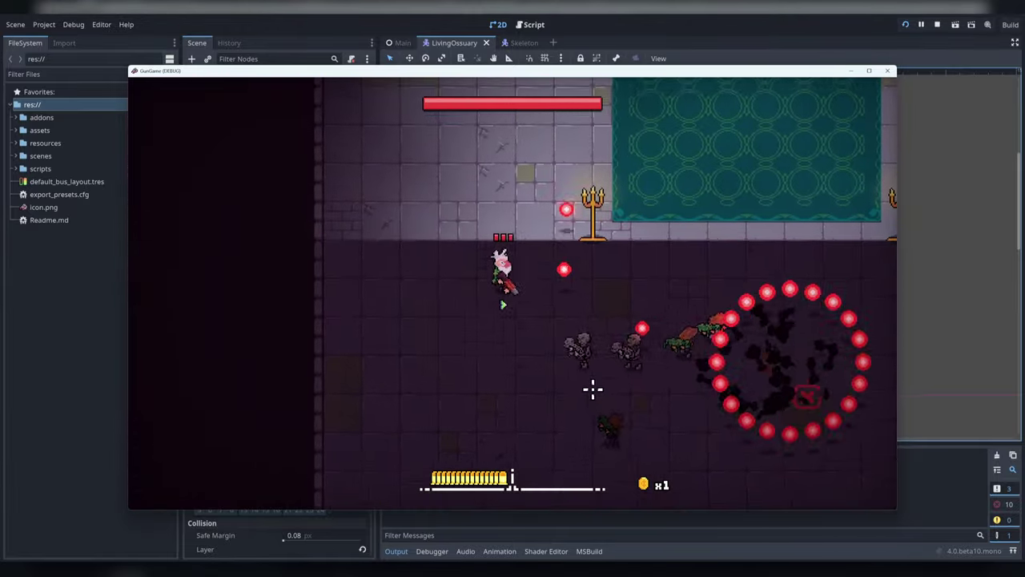
pyautogui.press('a')
pyautogui.click(591, 387)
pyautogui.press('w')
pyautogui.moveTo(648, 365)
pyautogui.mouseDown()
pyautogui.moveTo(547, 416)
pyautogui.moveTo(390, 391)
pyautogui.moveTo(366, 332)
pyautogui.moveTo(359, 344)
pyautogui.mouseUp()
pyautogui.press('d')
pyautogui.press('w')
pyautogui.press('d')
pyautogui.press('w')
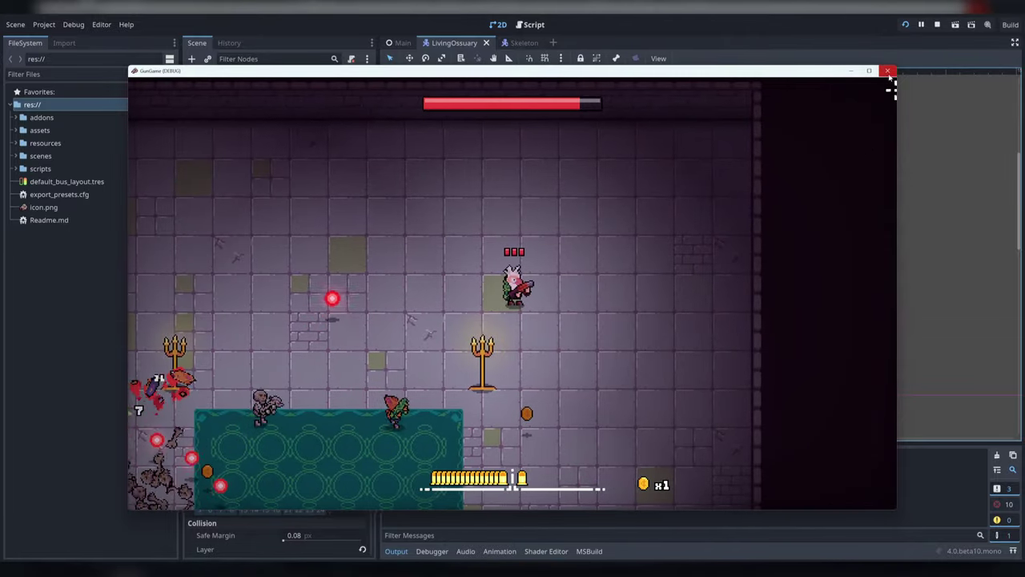
pyautogui.click(887, 70)
# - Open the Test scene and delete the SpiderCentaur node under Entities
pyautogui.press('Return')
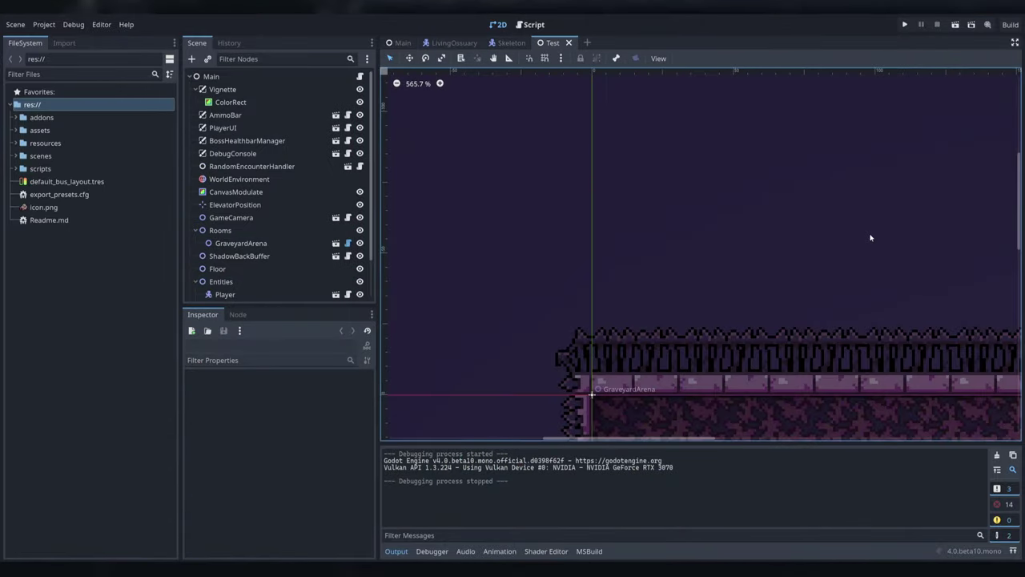
pyautogui.scroll(-20, 790, 293)
pyautogui.moveTo(941, 394); pyautogui.dragTo(688, 267, button='middle')
pyautogui.scroll(-1, 789, 397)
pyautogui.moveTo(789, 396); pyautogui.dragTo(691, 203, button='middle')
pyautogui.scroll(5, 690, 203)
pyautogui.scroll(-2, 245, 246)
pyautogui.click(242, 266)
pyautogui.click(242, 264)
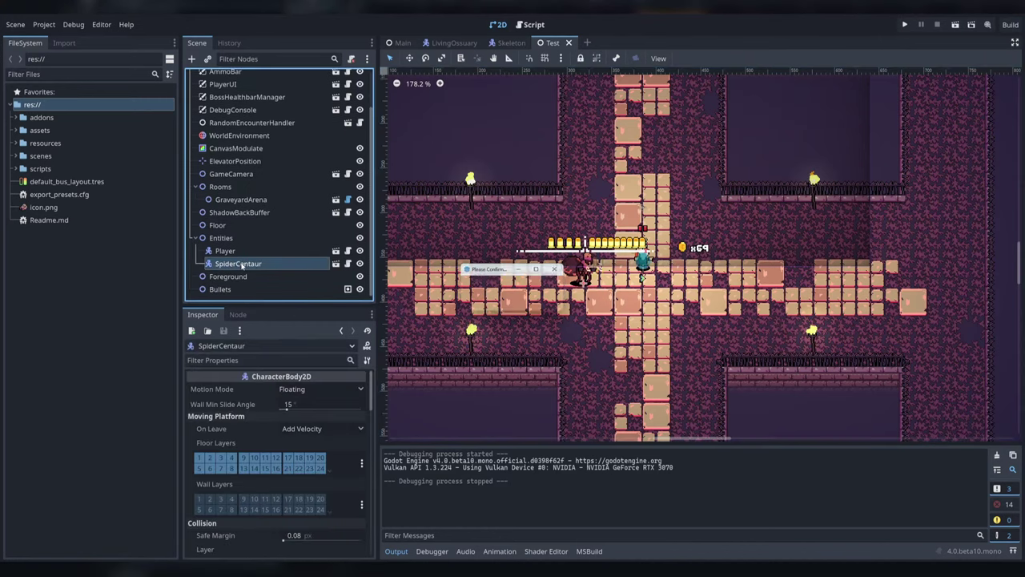
pyautogui.press('Delete')
# - Instantiate LivingOssuary.tscn as a child of the Entities node
pyautogui.rightClick(192, 250)
pyautogui.click(278, 273)
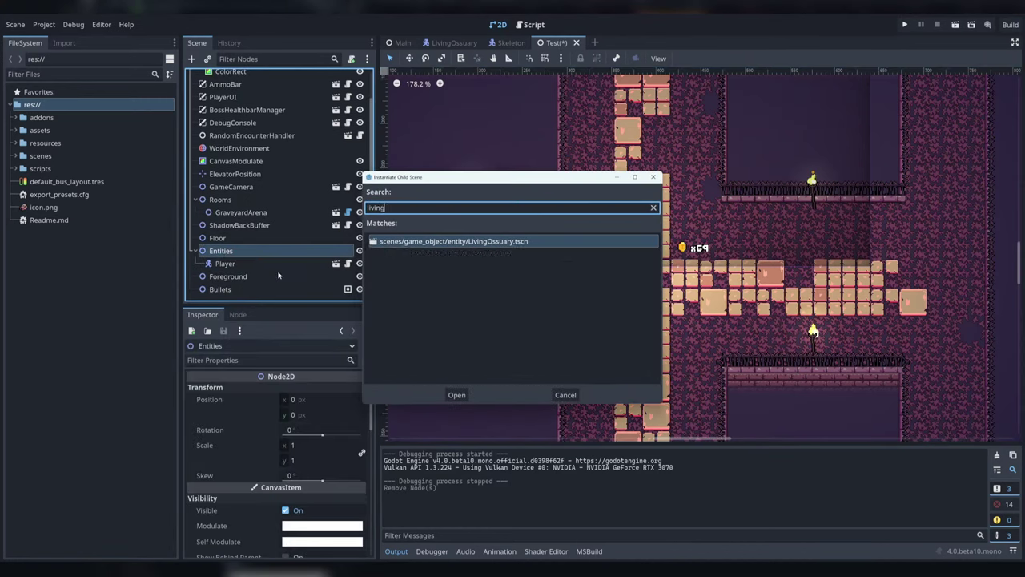
pyautogui.press('Return')
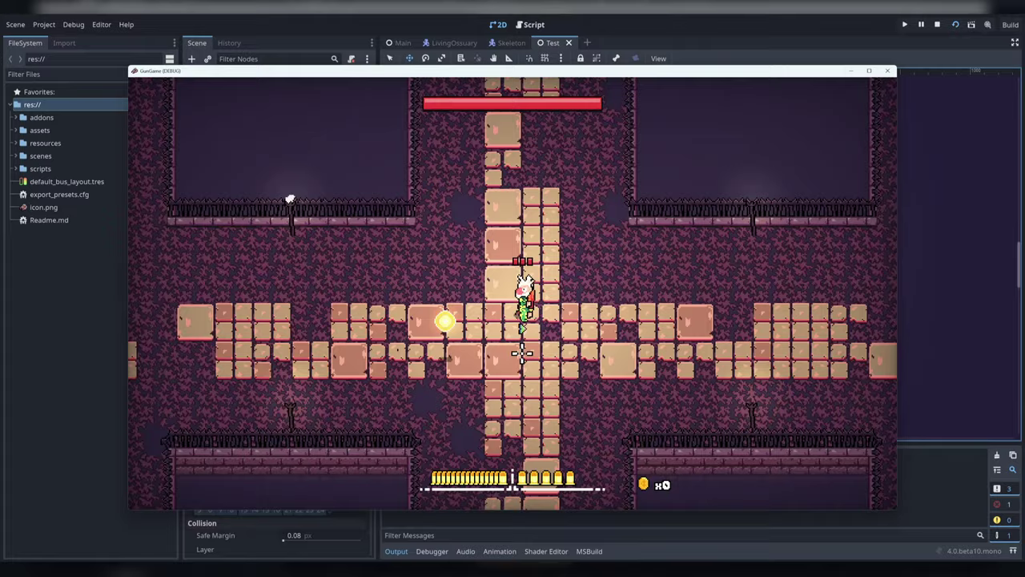
# - Playtest the Living Ossuary in the graveyard arena, shooting it while circling the central paved crossing
pyautogui.press('d')
pyautogui.click(384, 263)
pyautogui.click(396, 262)
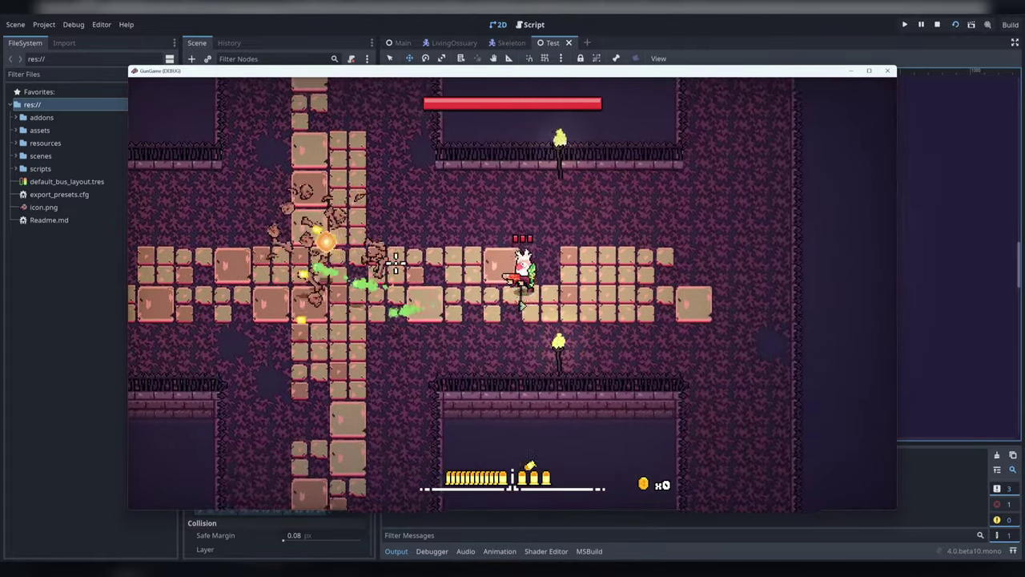
pyautogui.press('w')
pyautogui.click(396, 262)
pyautogui.press('s')
pyautogui.press('a')
pyautogui.click(627, 200)
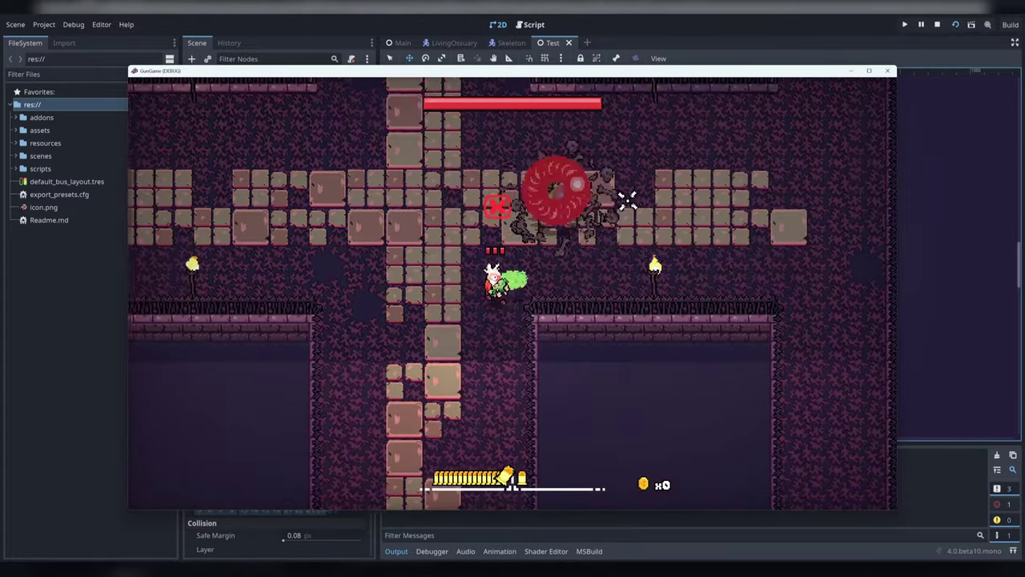
pyautogui.click(739, 256)
pyautogui.press('w')
pyautogui.click(651, 300)
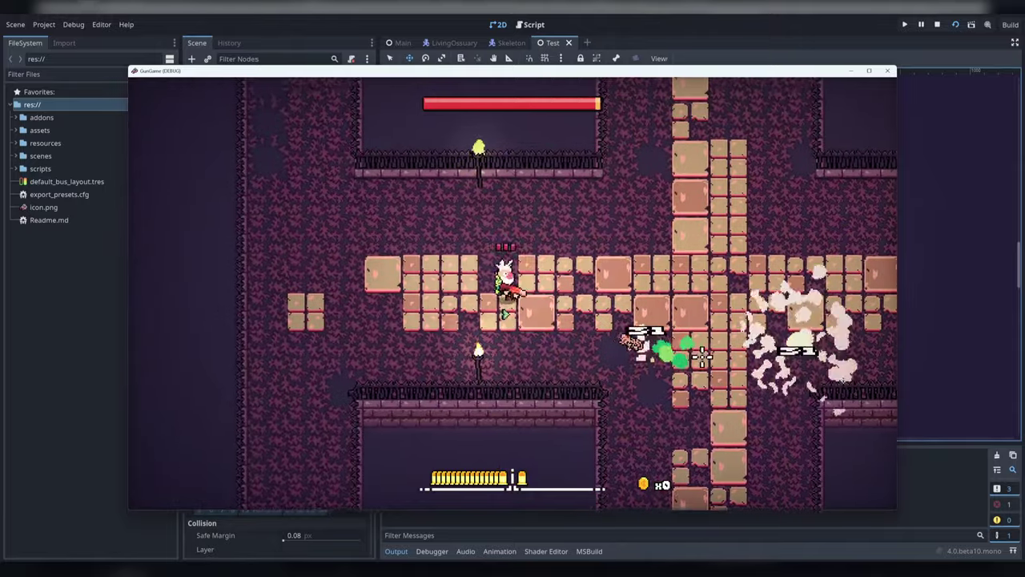
pyautogui.press('a')
pyautogui.moveTo(703, 356); pyautogui.dragTo(709, 324)
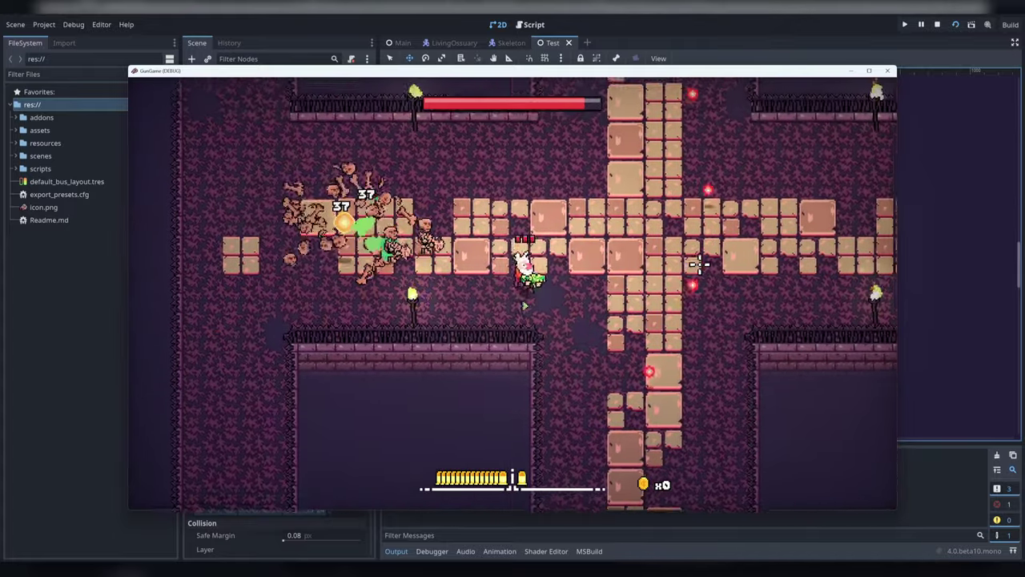
# - Keep shooting the boss and the skeletons it summons while evading them across the graveyard paths
pyautogui.press('d')
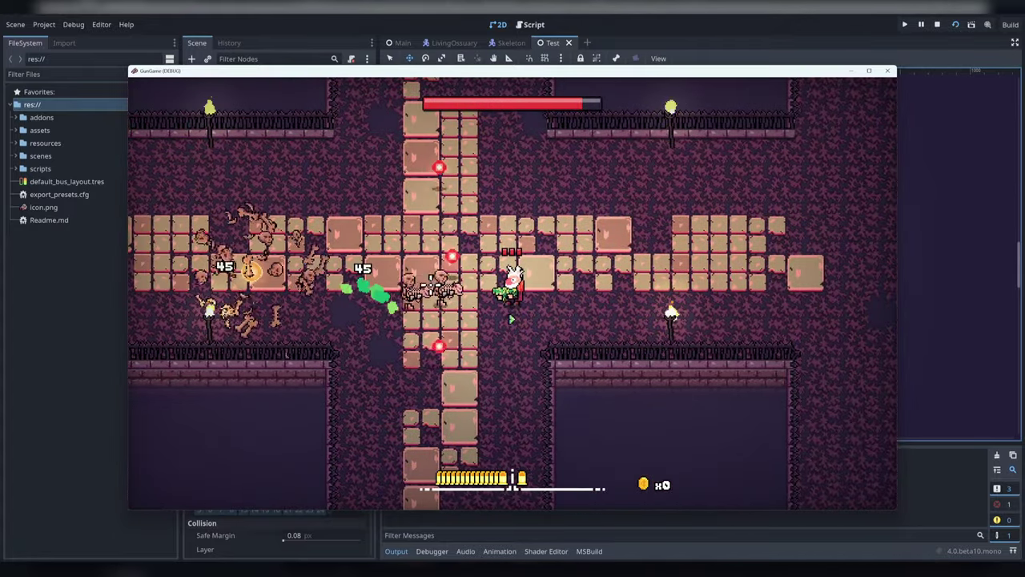
pyautogui.press('w')
pyautogui.click(457, 376)
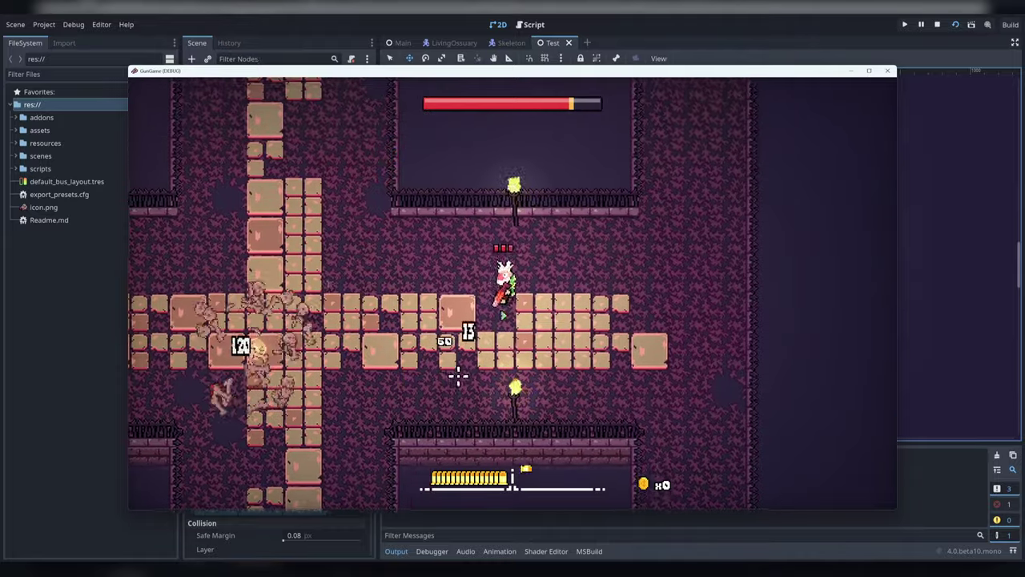
pyautogui.press('a')
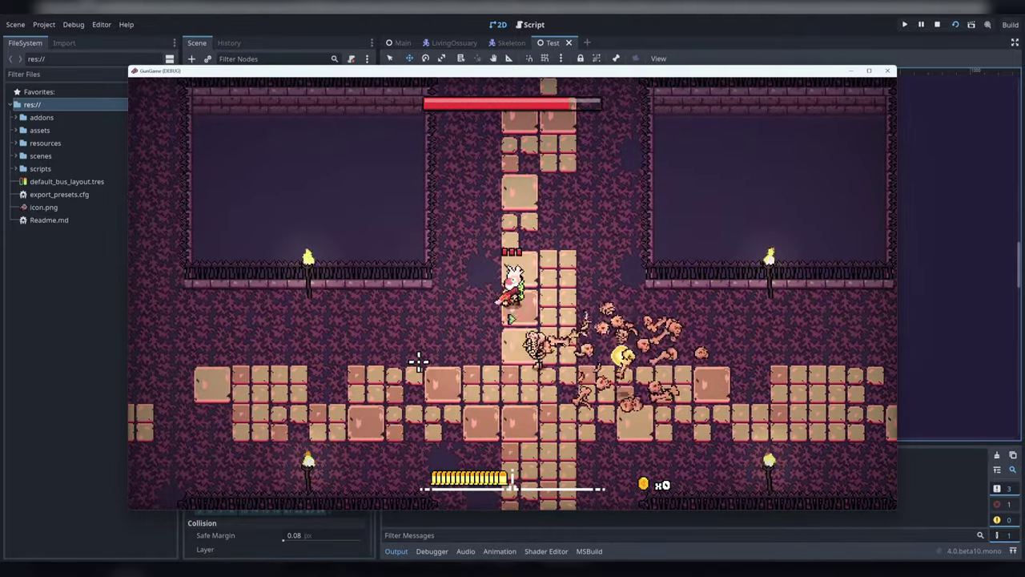
pyautogui.press('a')
pyautogui.press('s')
pyautogui.click(659, 244)
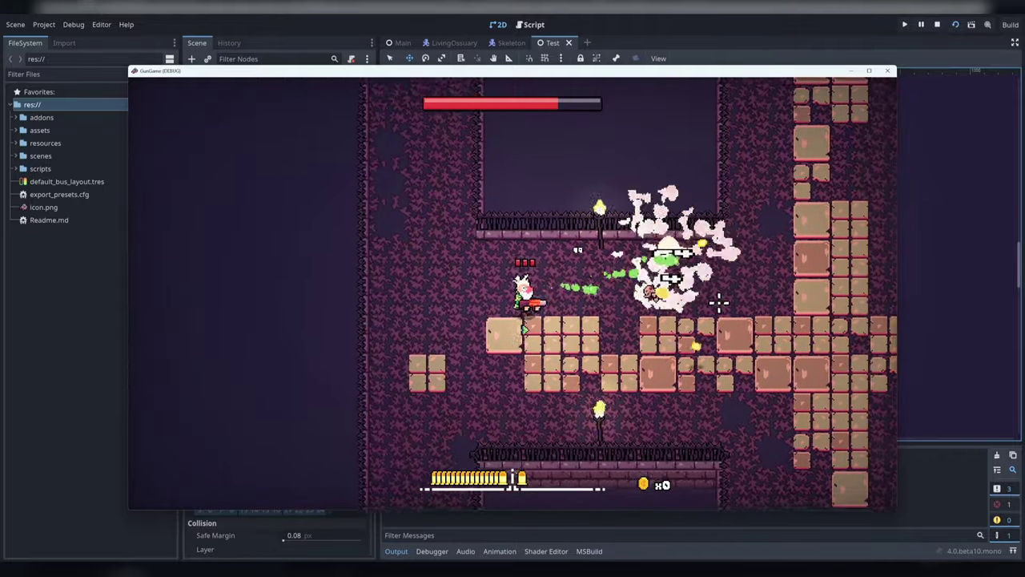
pyautogui.press('d')
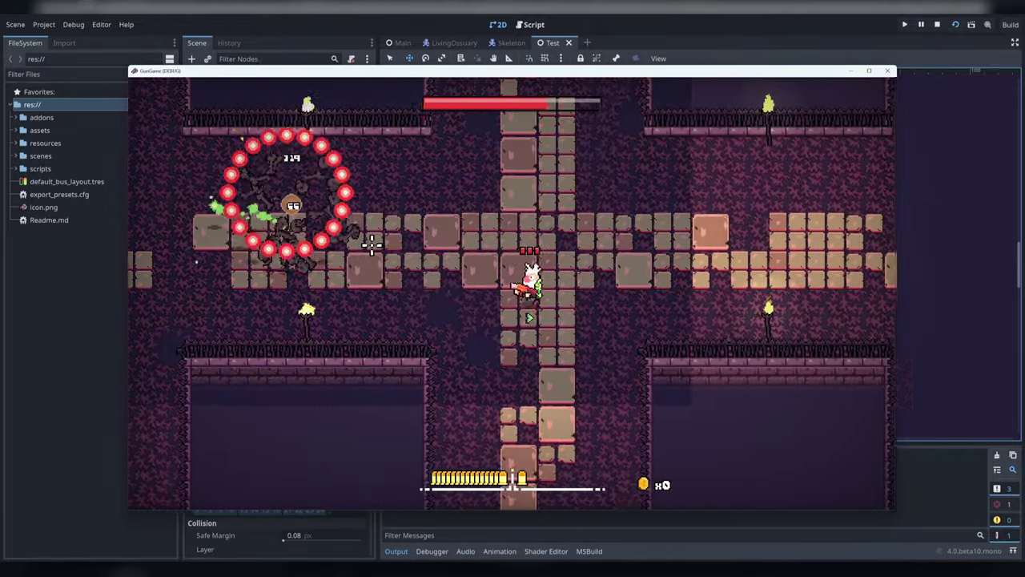
pyautogui.press('w')
pyautogui.click(460, 329)
pyautogui.click(456, 330)
pyautogui.click(471, 406)
pyautogui.press('d')
pyautogui.click(472, 401)
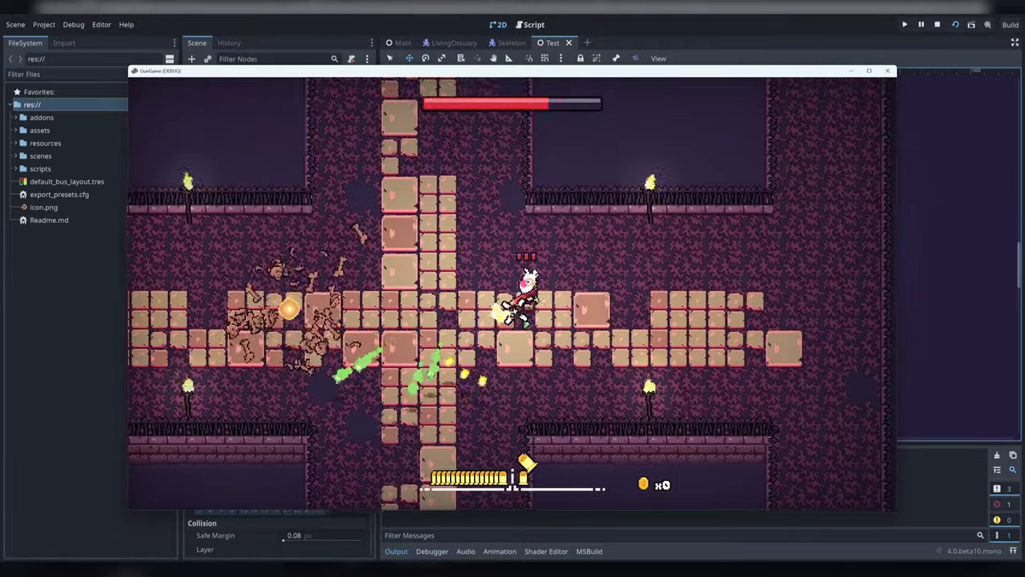
# - Fight the boss at close range to check its skeletons' response to shots, and close the running game
pyautogui.press('s')
pyautogui.press('a')
pyautogui.click(482, 255)
pyautogui.press('s')
pyautogui.click(550, 231)
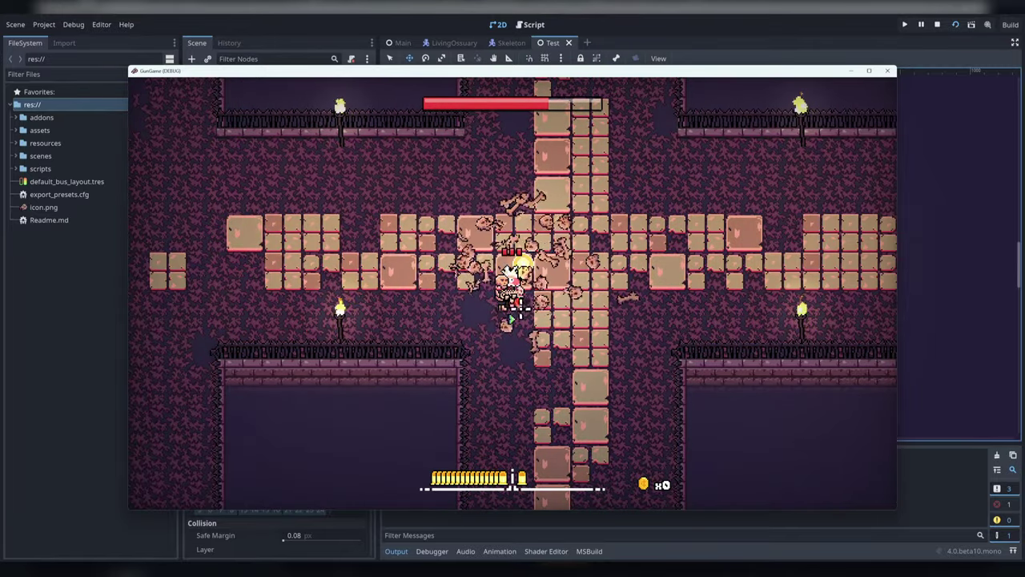
pyautogui.click(520, 309)
pyautogui.press('a')
pyautogui.click(604, 316)
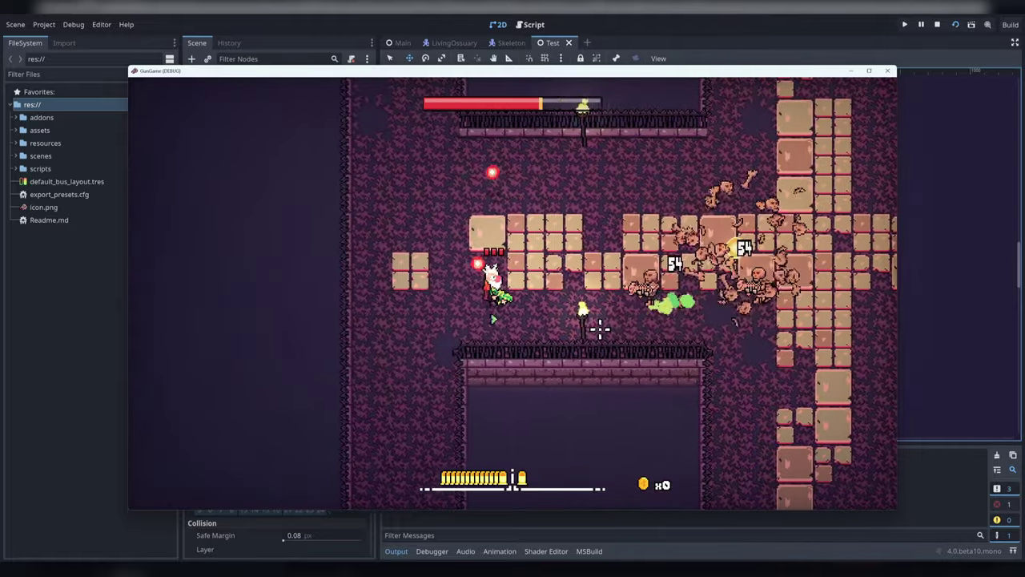
pyautogui.press('d')
pyautogui.press('w')
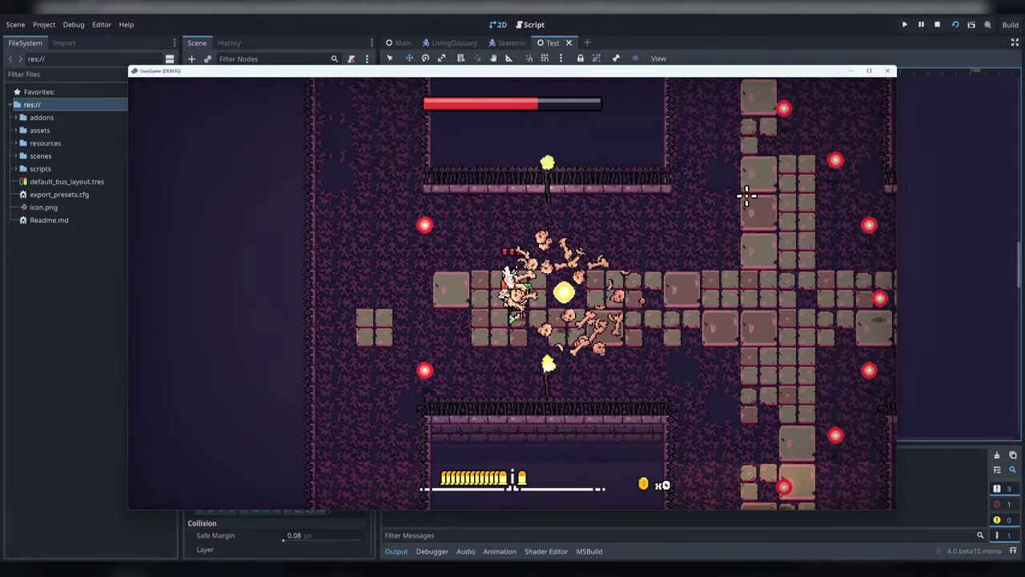
pyautogui.click(888, 72)
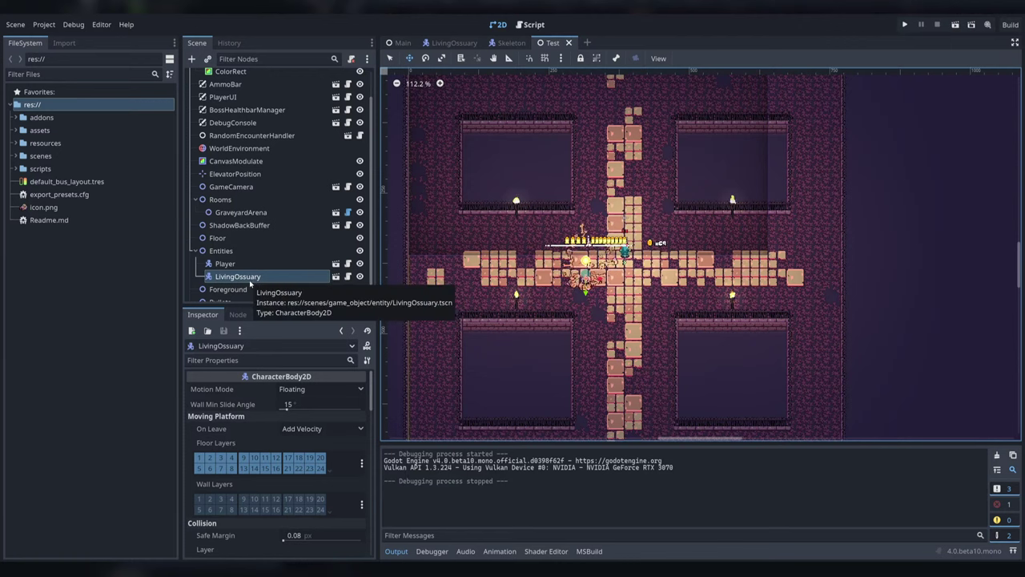
# - Switch to Visual Studio Code and examine the component fields, _Process and StateNormal code in Skeleton.cs
pyautogui.hotkey('alt', 'Tab')
pyautogui.click(426, 263)
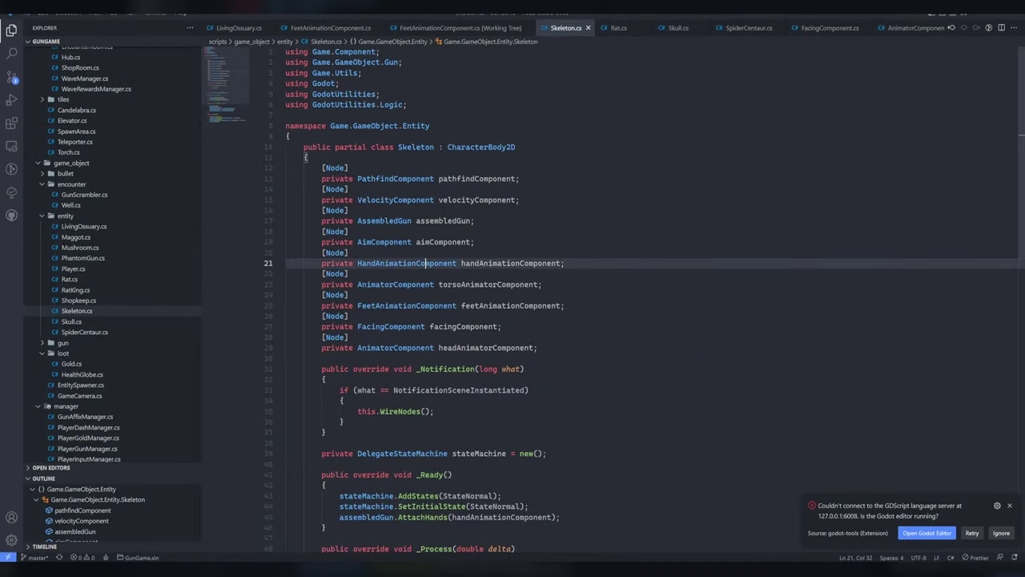
pyautogui.scroll(-3, 426, 263)
pyautogui.scroll(-1, 392, 200)
pyautogui.click(393, 206)
pyautogui.click(387, 185)
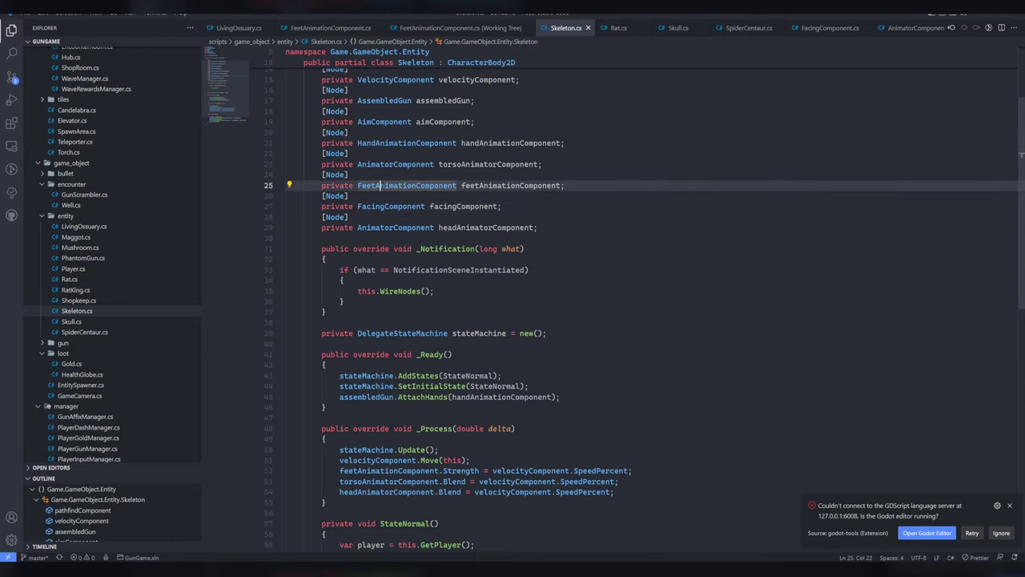
pyautogui.scroll(-10, 393, 188)
pyautogui.scroll(10, 392, 191)
# - Open the source control diff of Skeleton.tscn and examine the changes to the FeetAnimationComponent, collision and hurtbox nodes
pyautogui.click(11, 78)
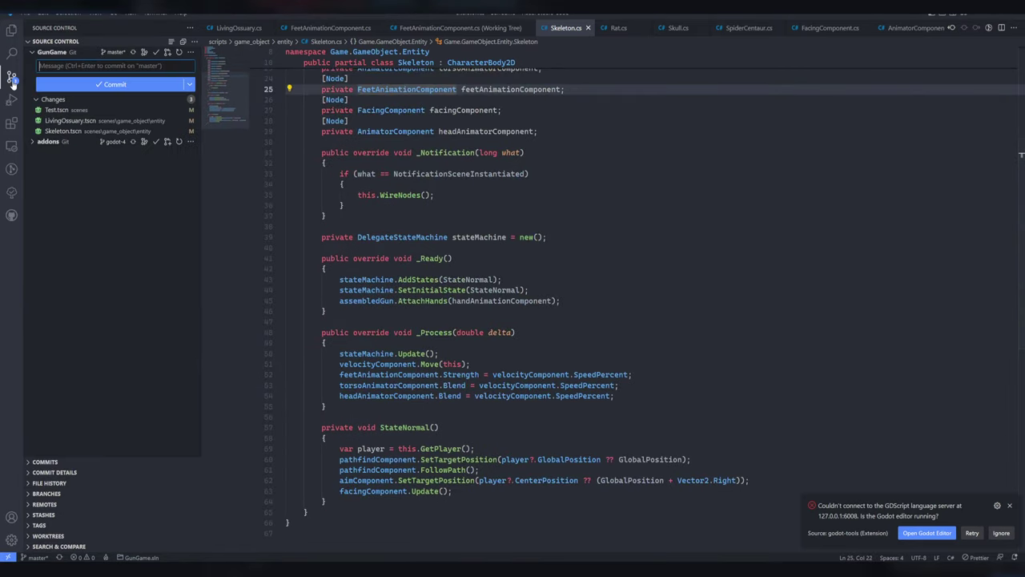
pyautogui.click(85, 130)
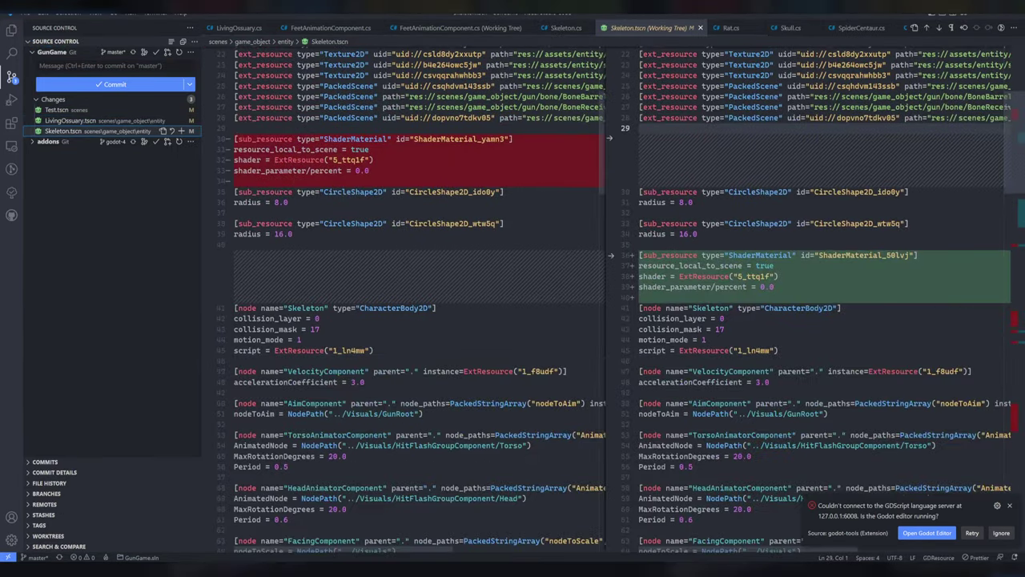
pyautogui.scroll(-15, 424, 210)
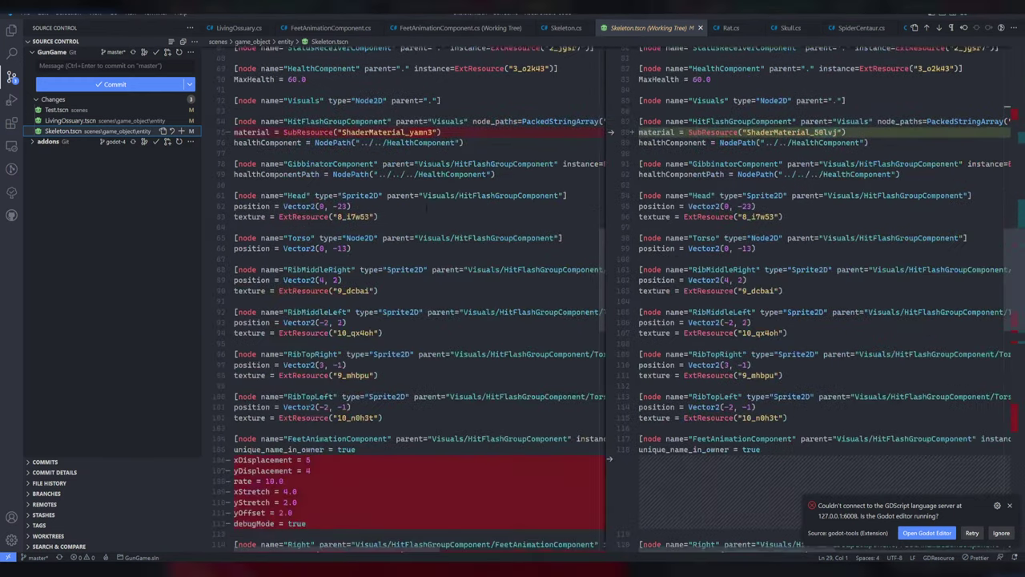
pyautogui.scroll(6, 424, 210)
pyautogui.scroll(-10, 424, 210)
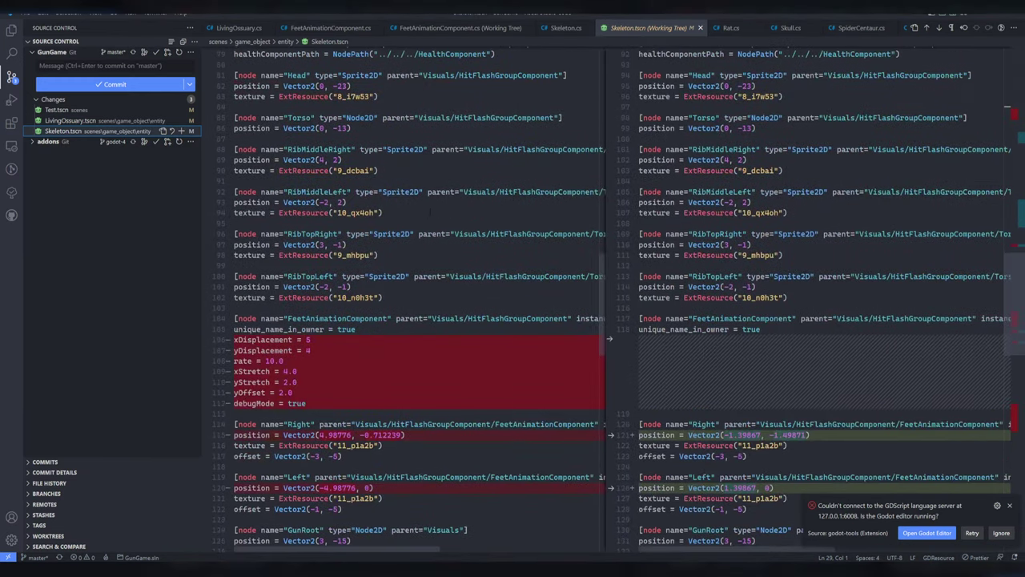
pyautogui.scroll(-7, 417, 304)
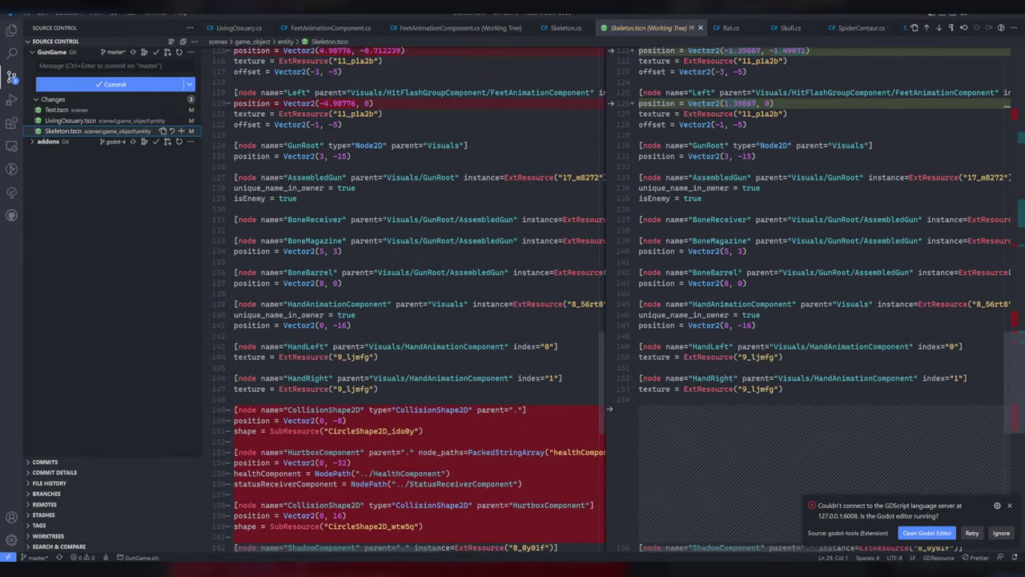
pyautogui.scroll(6, 416, 305)
pyautogui.scroll(5, 416, 304)
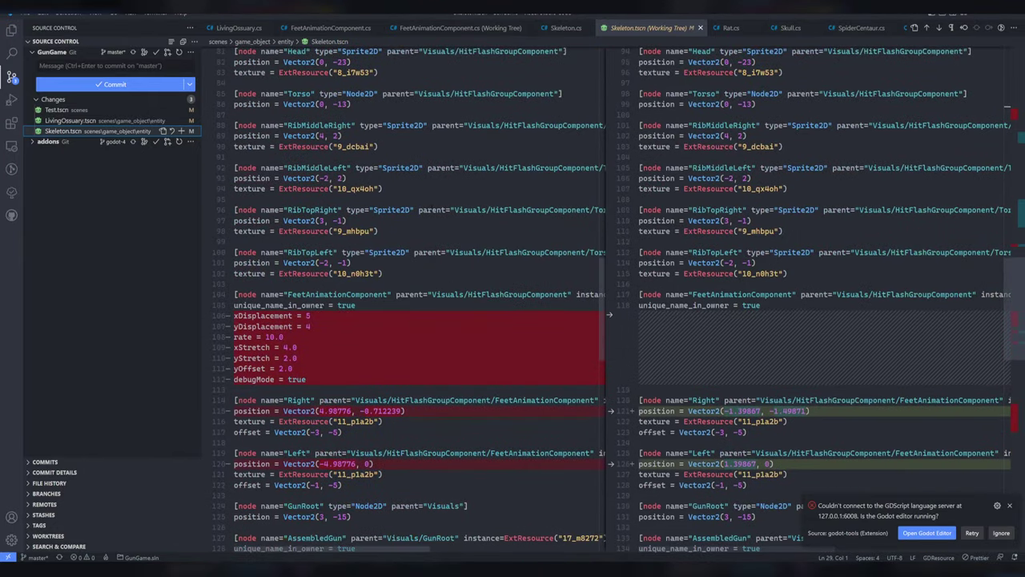
# - Try to restore the seven removed FeetAnimationComponent properties in the working copy of Skeleton.tscn from the original, and reload the file in Godot
pyautogui.moveTo(310, 379); pyautogui.dragTo(234, 316)
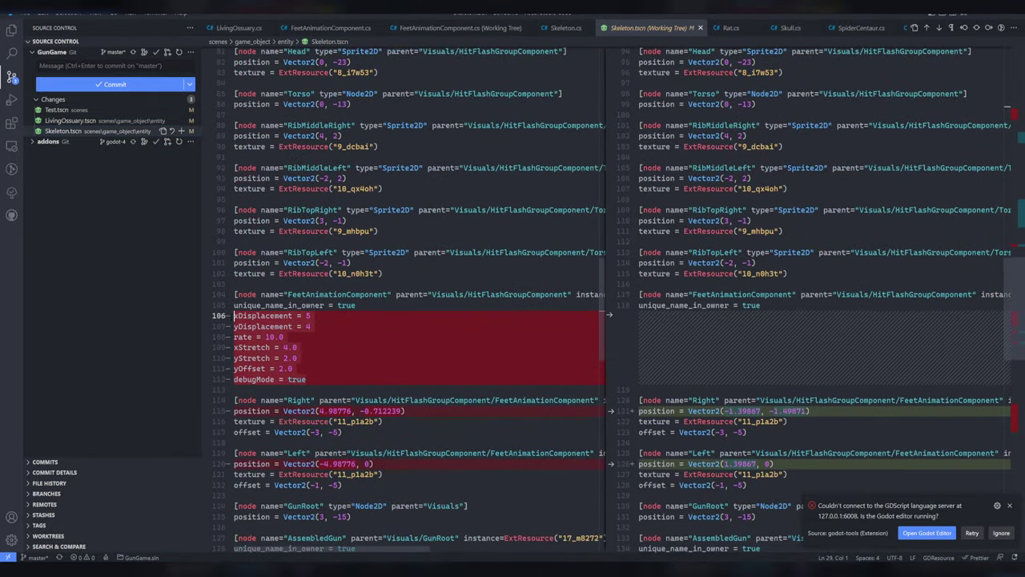
pyautogui.hotkey('ctrl', 'c')
pyautogui.click(777, 304)
pyautogui.press('Return')
pyautogui.hotkey('ctrl', 'v')
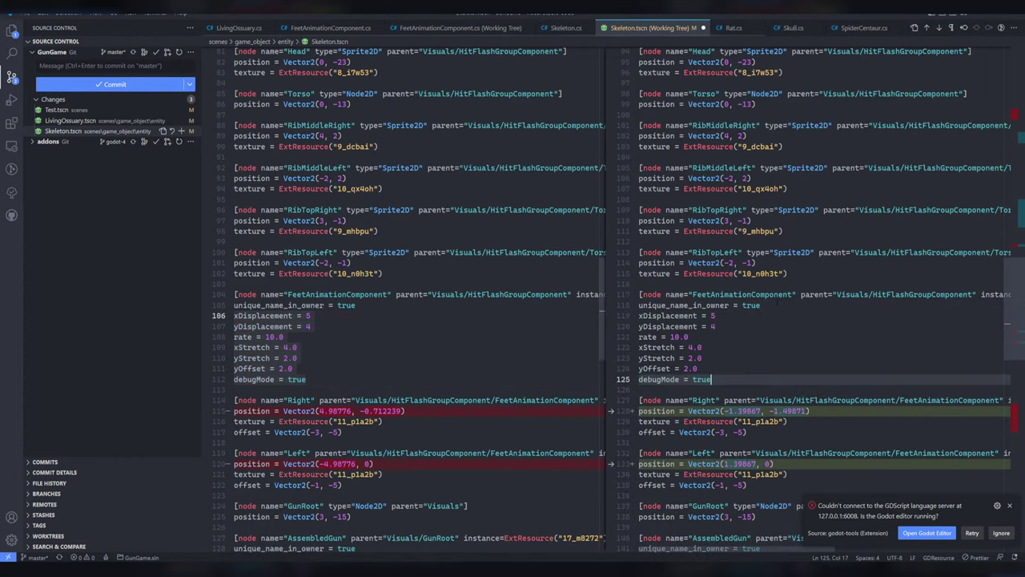
pyautogui.hotkey('alt', 'Tab')
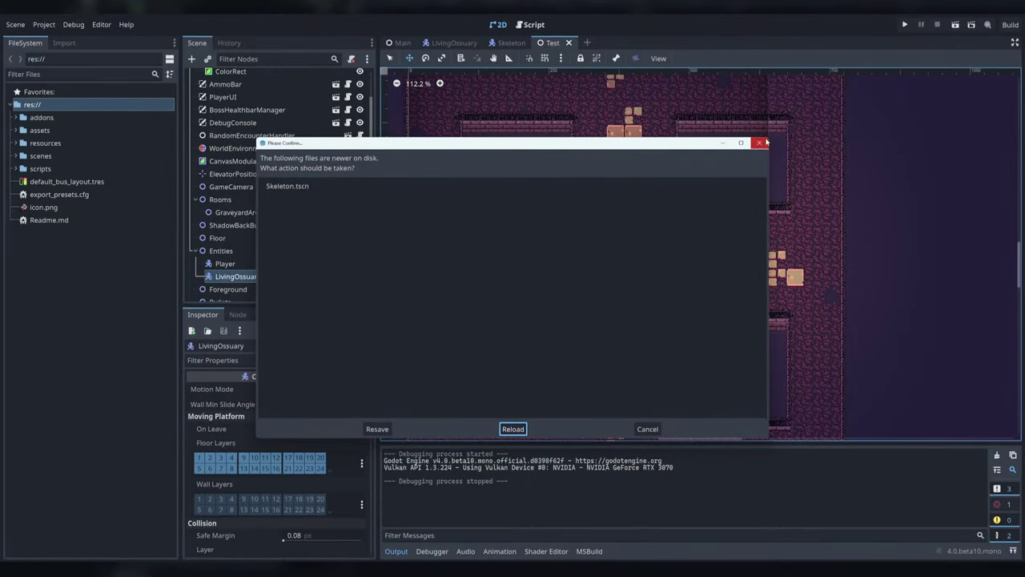
pyautogui.click(517, 427)
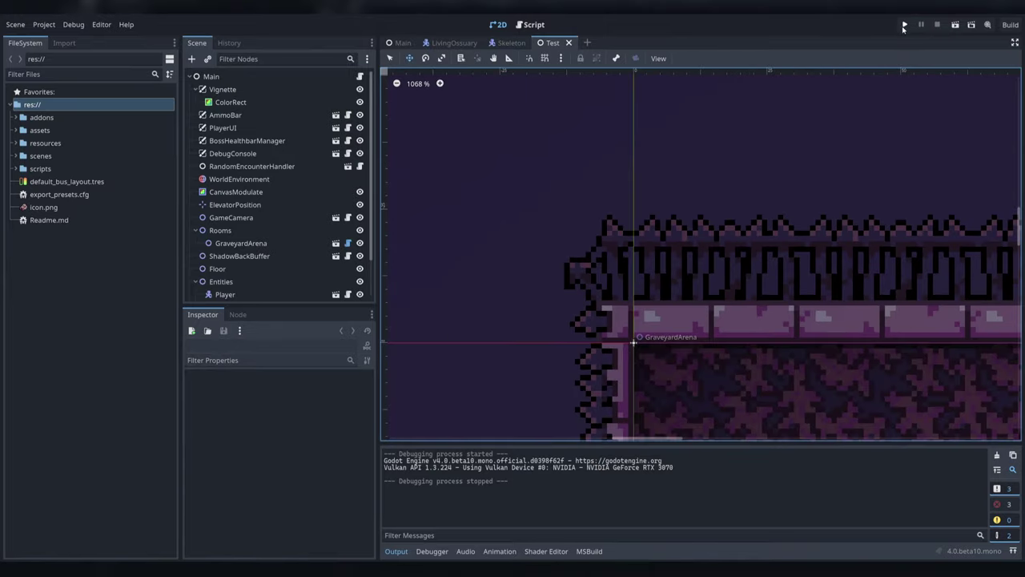
# - Run the Test scene, lead the boss and a summoned skeleton west to check the skeleton's feet, and close the game
pyautogui.click(954, 26)
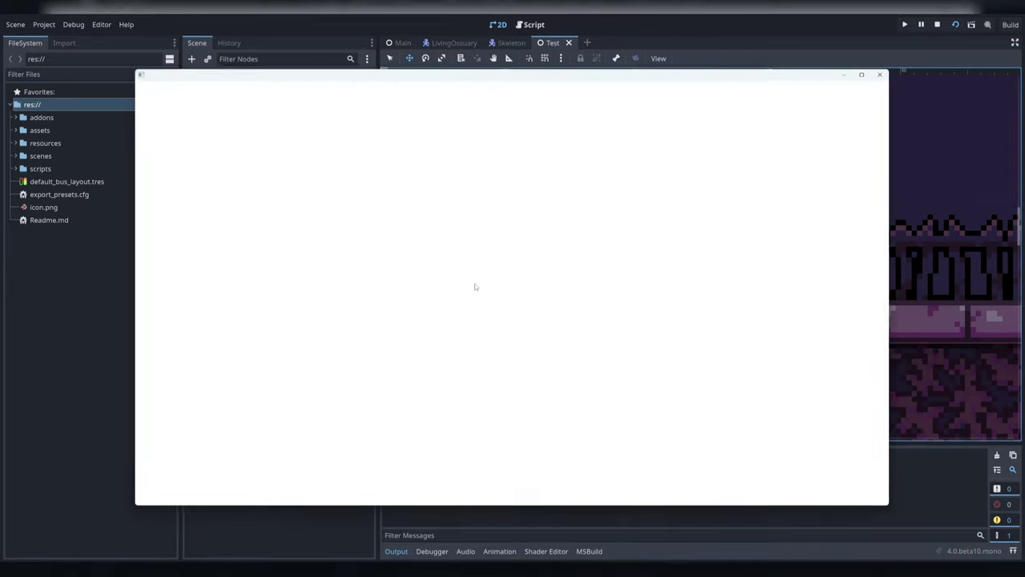
pyautogui.press('d')
pyautogui.press('s')
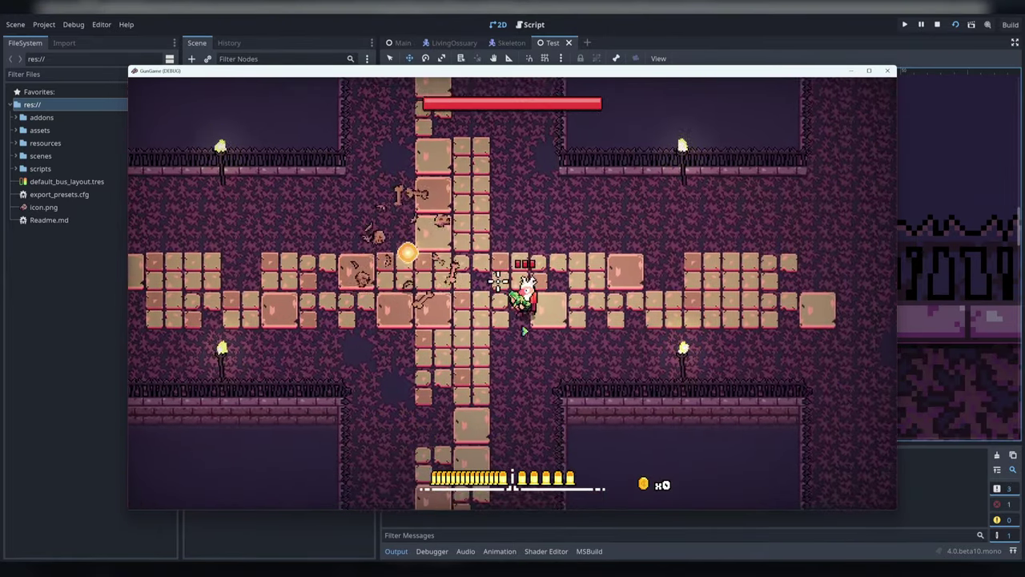
pyautogui.press('a')
pyautogui.press('s')
pyautogui.press('a')
pyautogui.press('w')
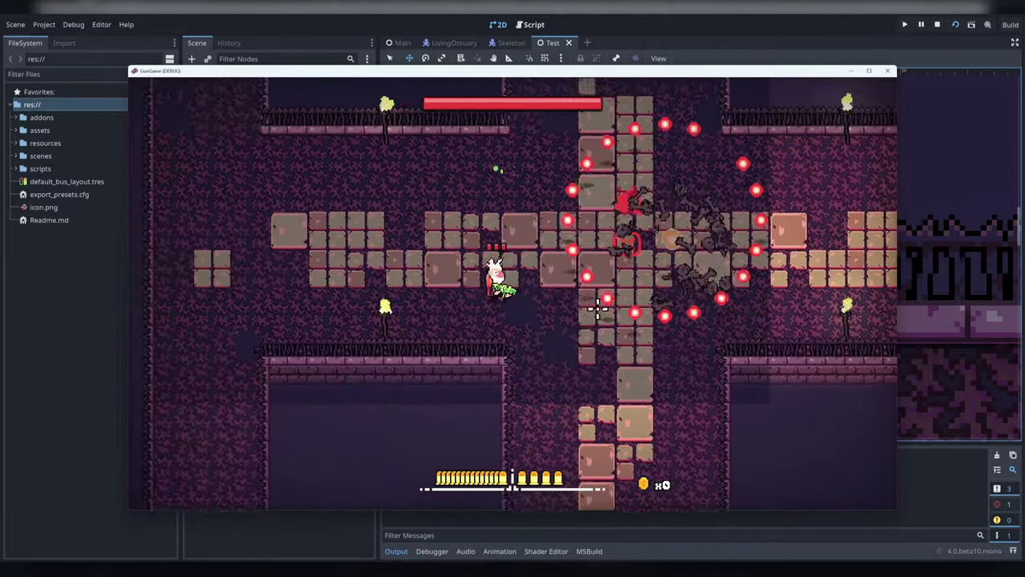
pyautogui.click(733, 257)
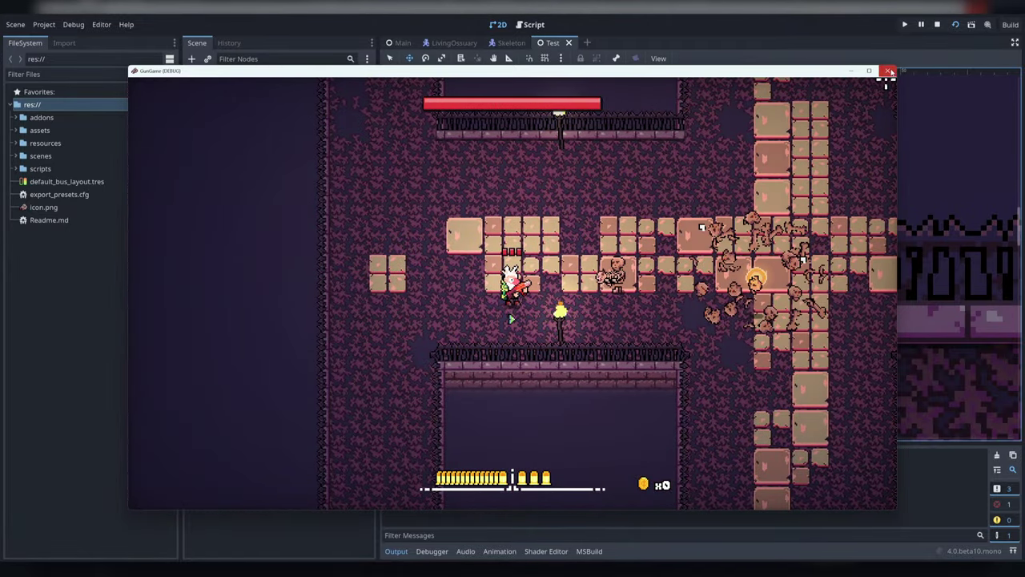
pyautogui.click(887, 70)
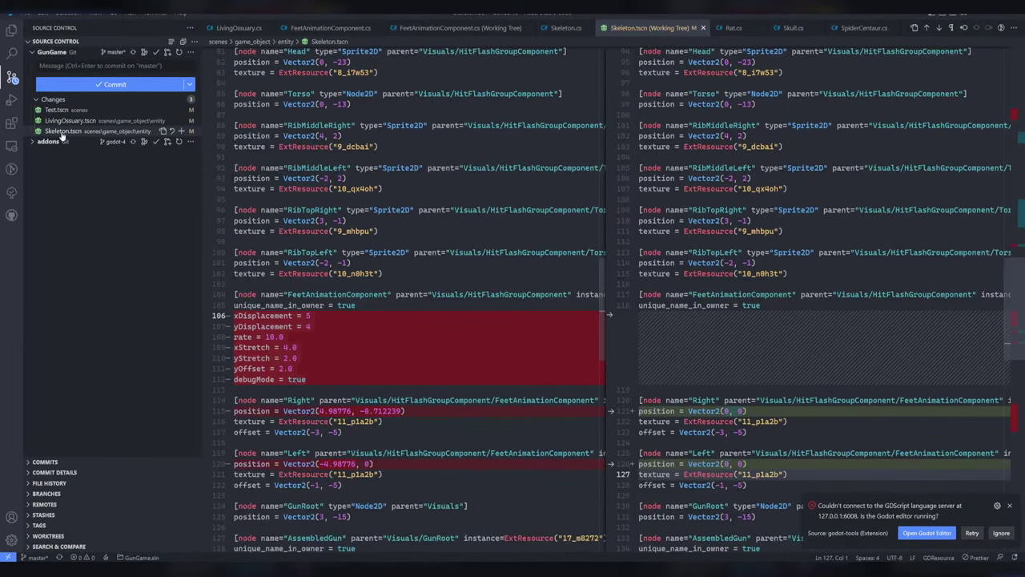
# - Recheck the FeetAnimationComponent lines in the Skeleton.tscn diff, close it, and inspect that node's properties in Godot's Skeleton scene
pyautogui.scroll(-2, 230, 270)
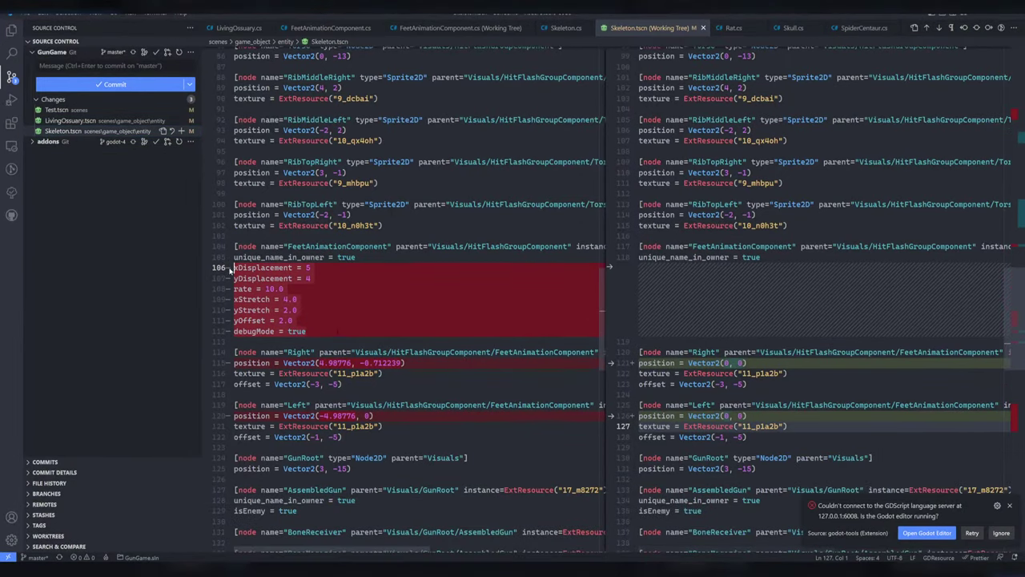
pyautogui.middleClick(636, 32)
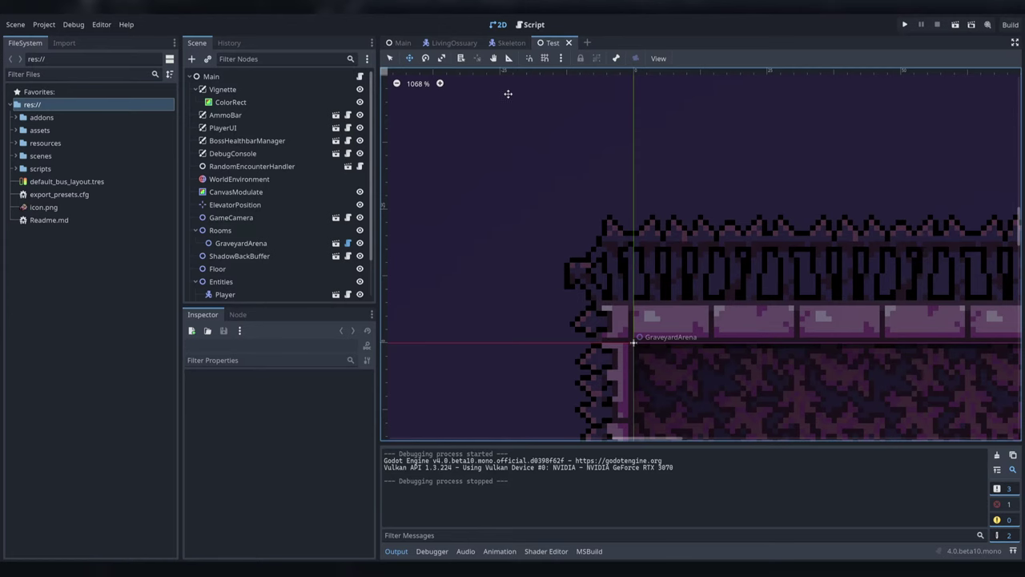
pyautogui.click(511, 43)
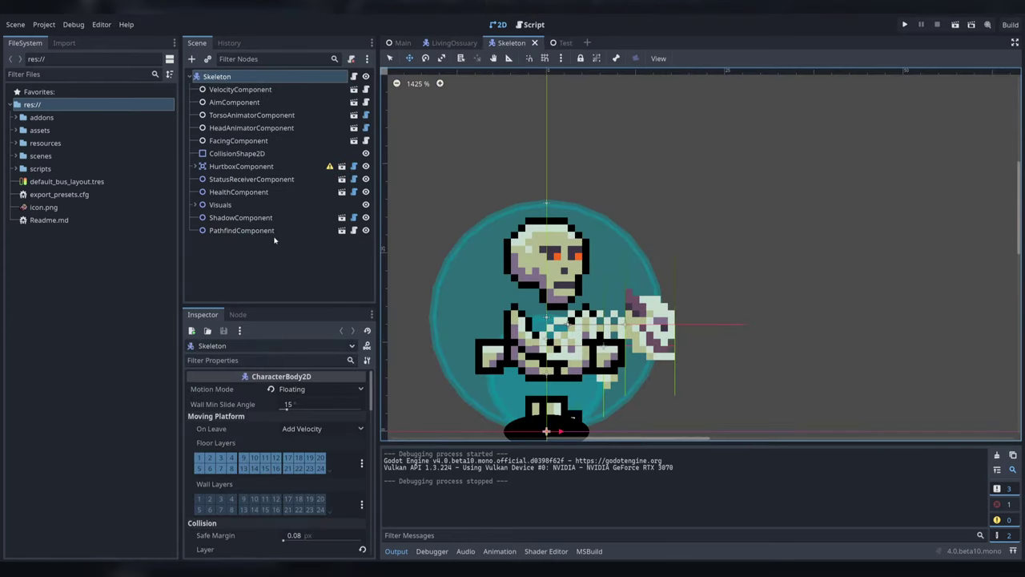
pyautogui.click(234, 194)
pyautogui.click(197, 204)
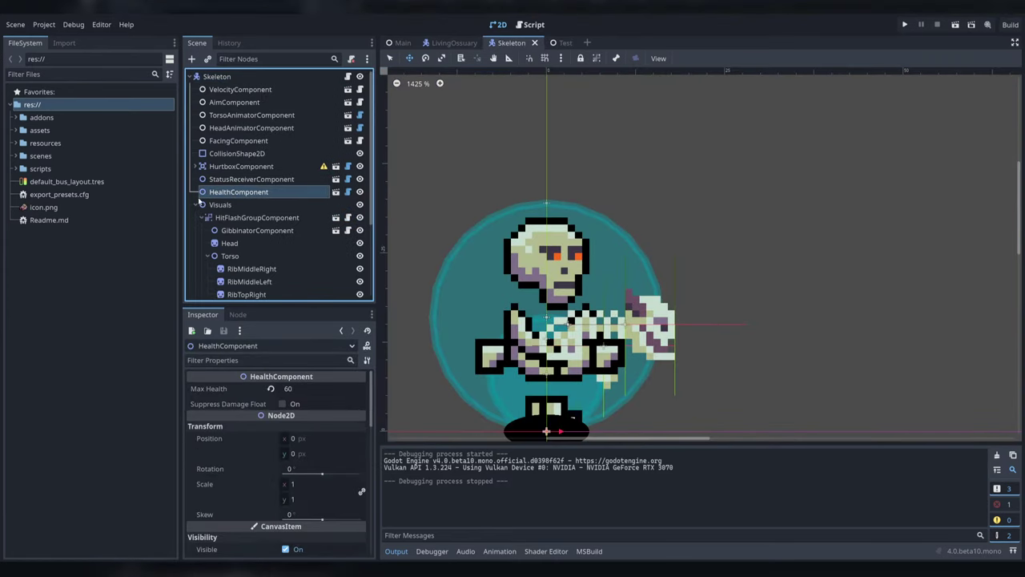
pyautogui.scroll(-3, 216, 210)
pyautogui.click(228, 213)
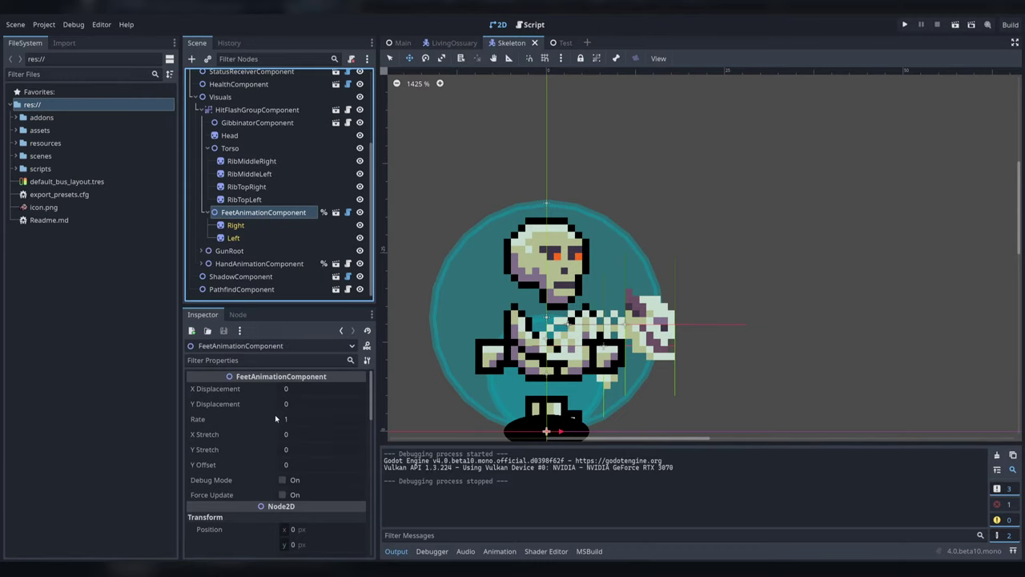
pyautogui.scroll(-2, 582, 272)
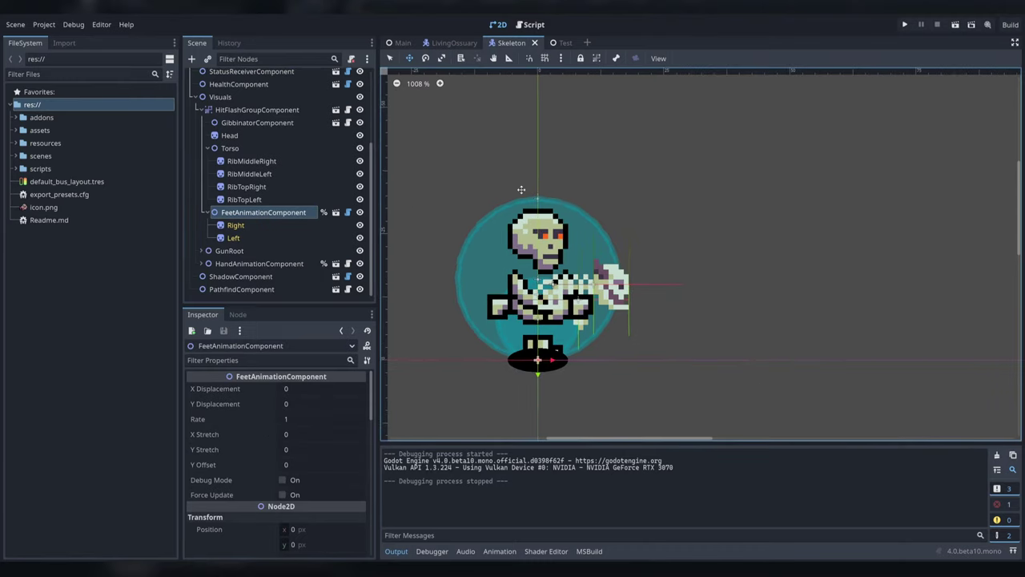
pyautogui.scroll(-2, 582, 272)
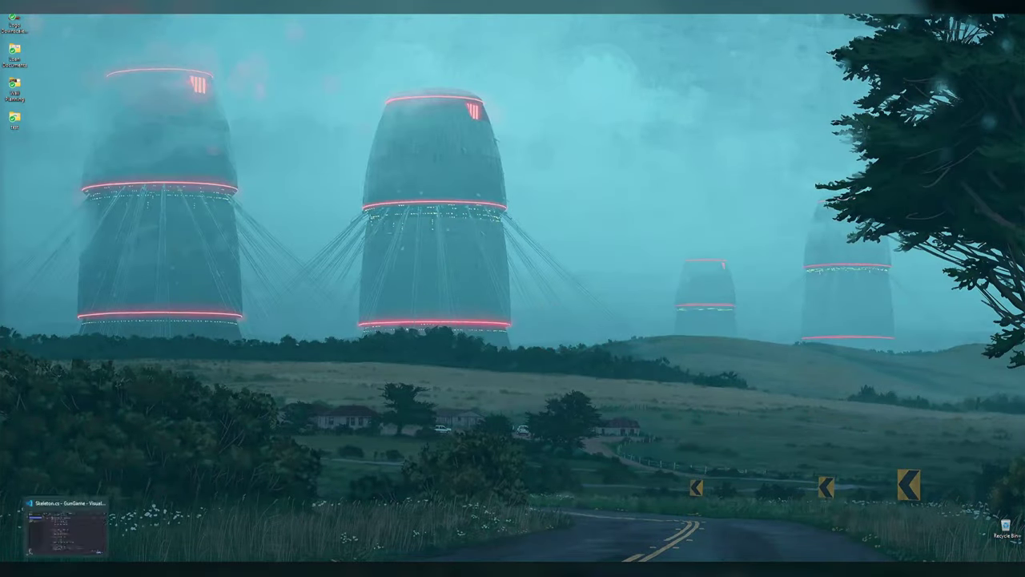
# - Relaunch Godot and open the GunGame project from the Project Manager
pyautogui.click(66, 568)
pyautogui.press('super')
pyautogui.click(36, 358)
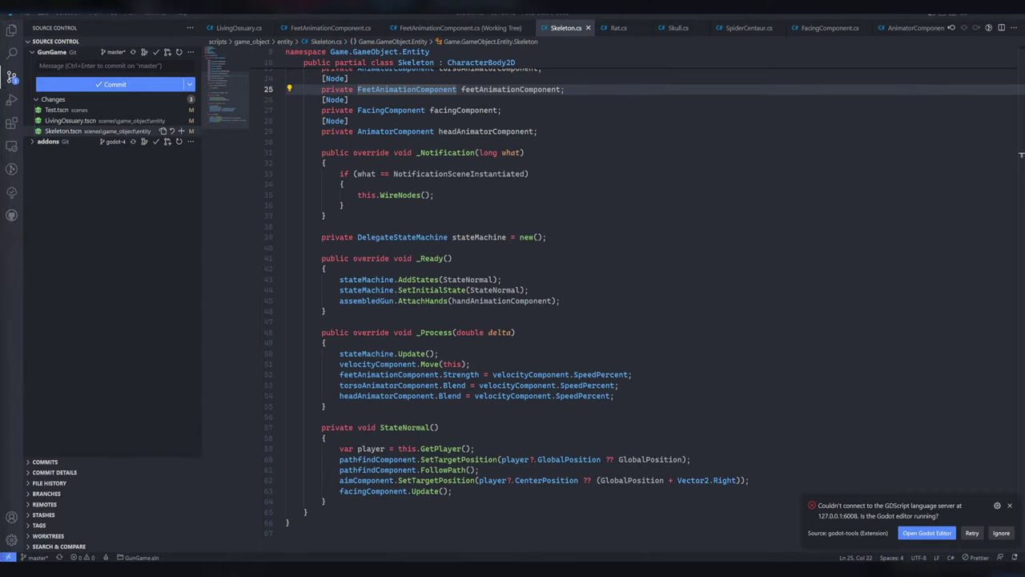
pyautogui.press('super')
pyautogui.click(36, 381)
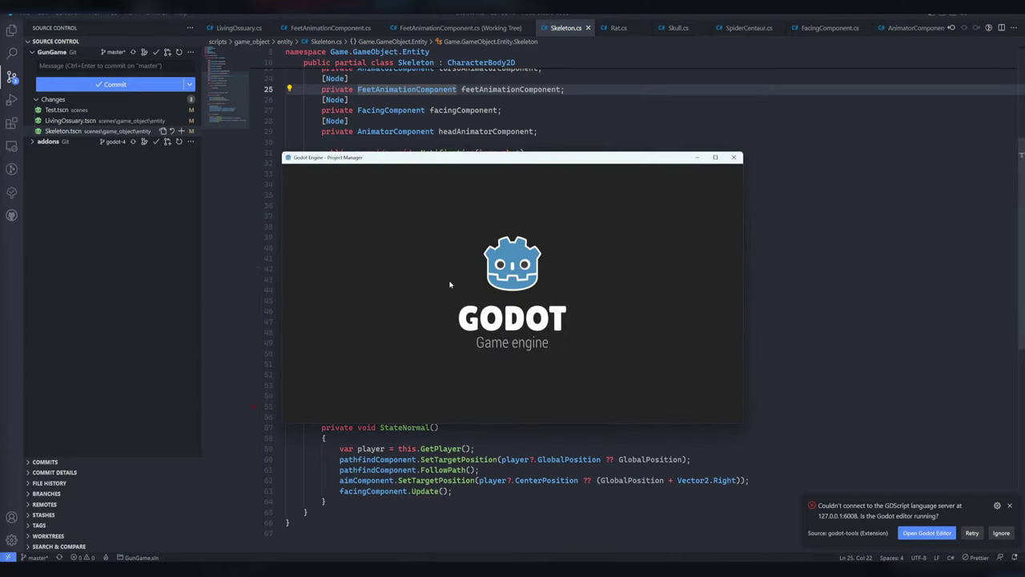
pyautogui.doubleClick(435, 231)
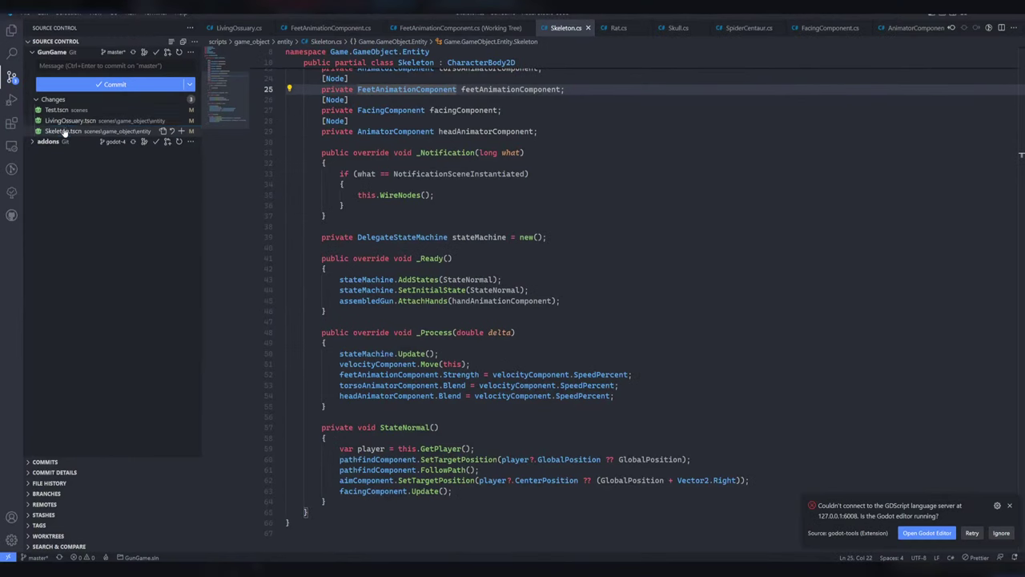
# - Restore FeetAnimationComponent in Skeleton.tscn with xDisplacement = 5, yDisplacement = 4, rate = 10.0, xStretch = 4.0, yStretch = 2.0, yOffset = 2.0 and debugMode = true
pyautogui.click(64, 131)
pyautogui.scroll(-20, 667, 351)
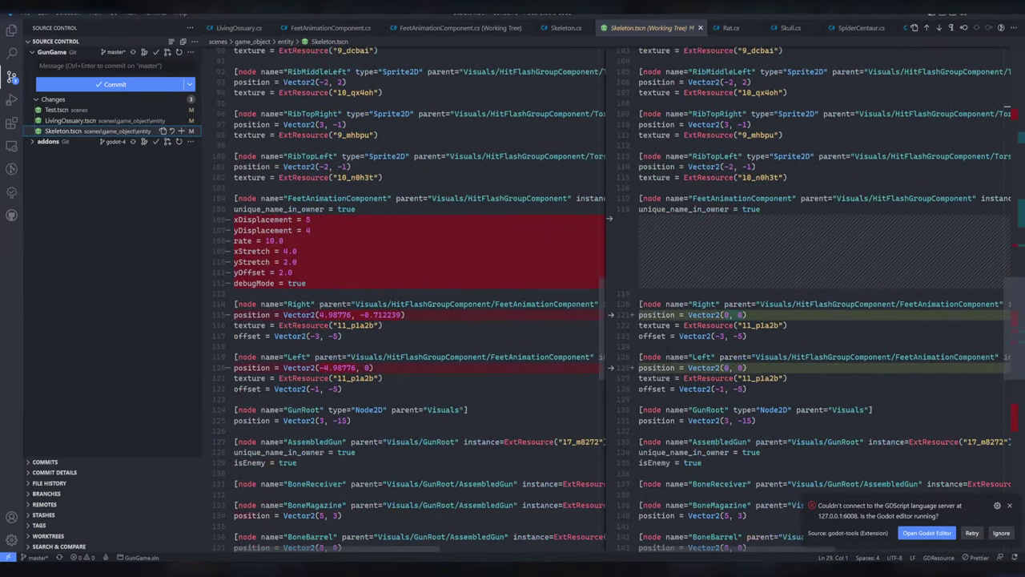
pyautogui.scroll(-1, 667, 351)
pyautogui.click(798, 191)
pyautogui.write('xDisplacement = 5 yDisplacement = 4 rate = 10.0 xStretch = 4.0 yStretch = 2.0 yOffset = 2.0 debugMode = true')
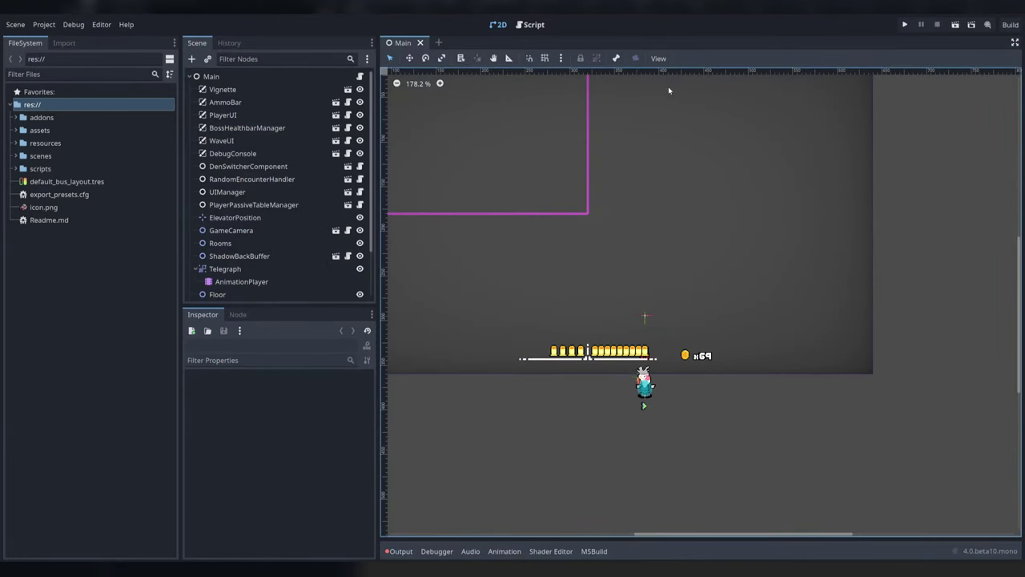
# - Switch to Godot, open the Test scene and run it
pyautogui.hotkey('ctrl', 'shift', 'o')
pyautogui.write('test')
pyautogui.press('Return')
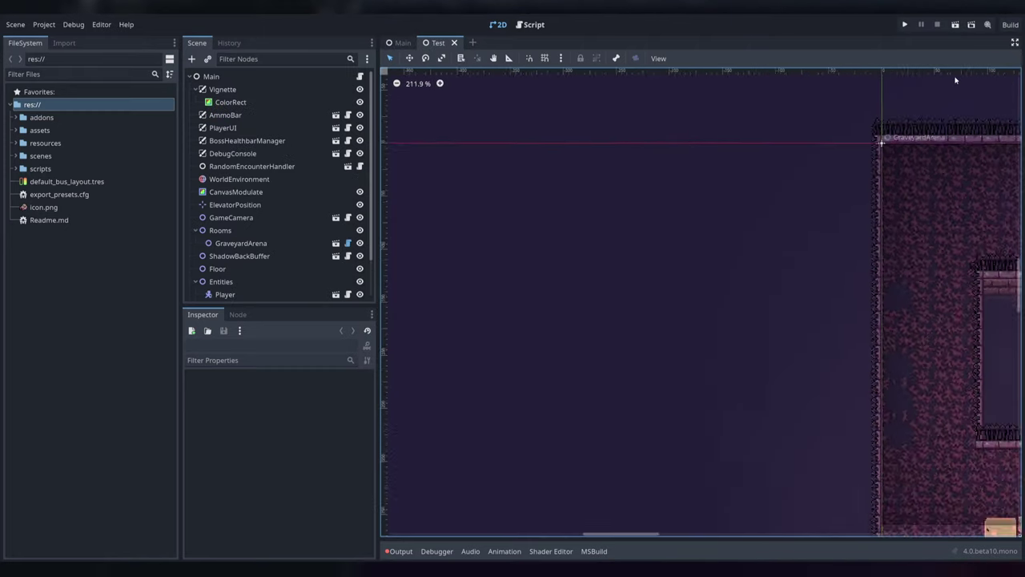
pyautogui.scroll(-8, 955, 80)
pyautogui.moveTo(956, 80); pyautogui.dragTo(689, 56, button='middle')
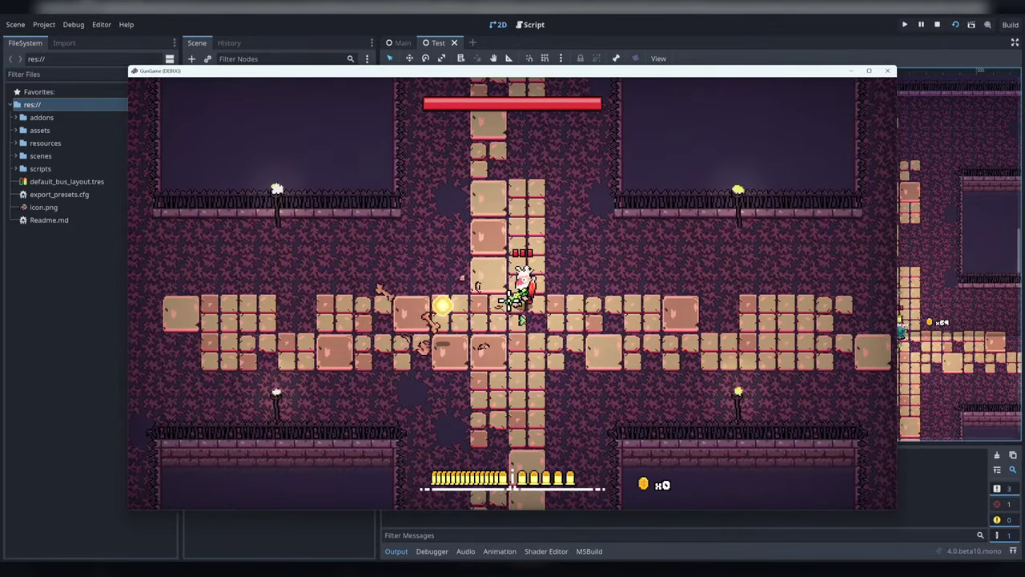
# - Retreat to the arena's west side while shooting the boss and the skeleton it summons
pyautogui.press('d')
pyautogui.press('s')
pyautogui.click(392, 224)
pyautogui.press('a')
pyautogui.click(414, 238)
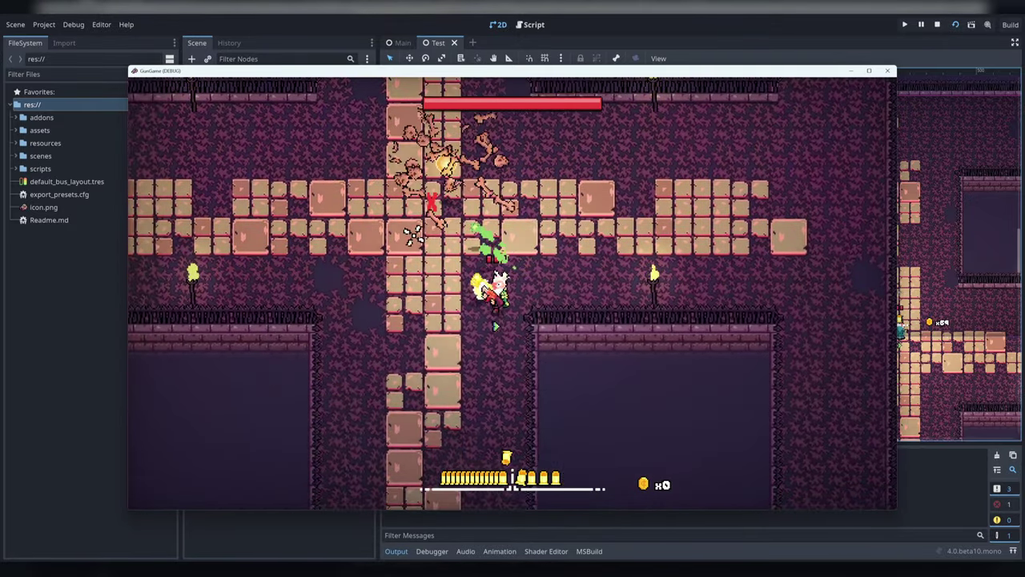
pyautogui.press('a')
pyautogui.press('w')
pyautogui.click(709, 297)
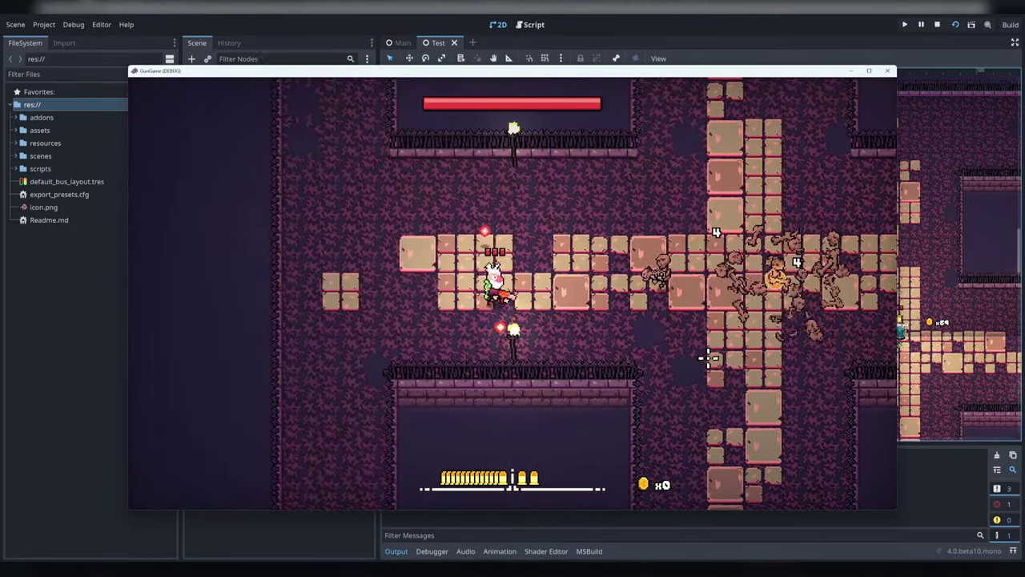
pyautogui.click(717, 356)
pyautogui.press('a')
pyautogui.click(707, 318)
pyautogui.press('s')
pyautogui.click(707, 160)
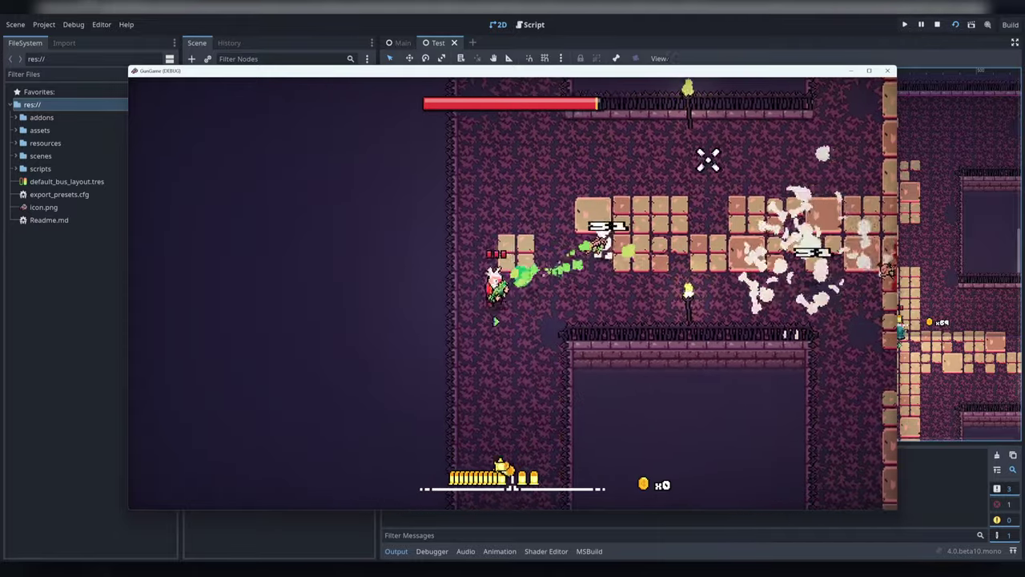
# - Circle the boss near the west wall and keep shooting it at close range
pyautogui.press('w')
pyautogui.click(715, 286)
pyautogui.press('d')
pyautogui.press('w')
pyautogui.click(662, 398)
pyautogui.click(655, 376)
pyautogui.press('s')
pyautogui.press('a')
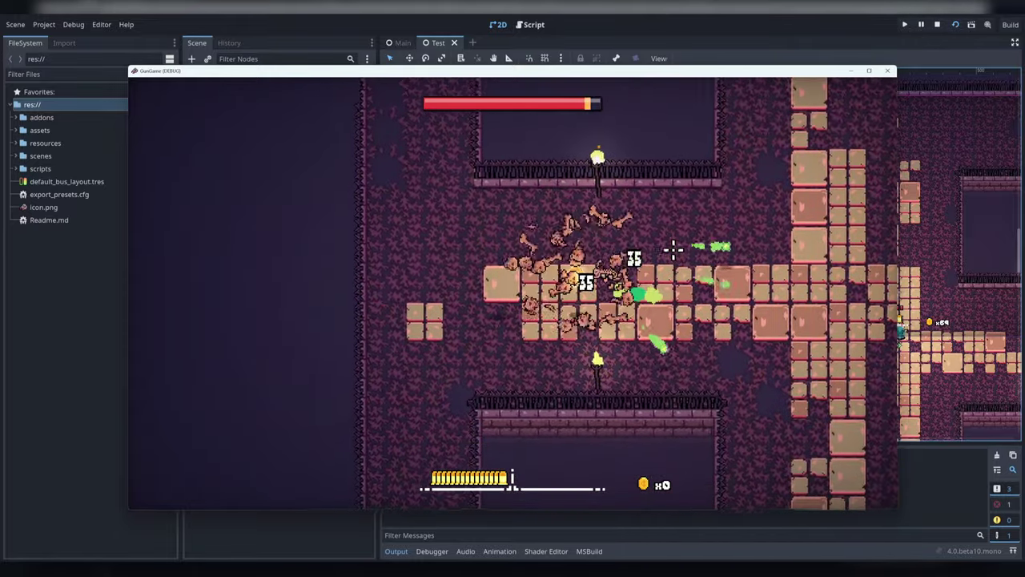
pyautogui.click(660, 265)
pyautogui.press('d')
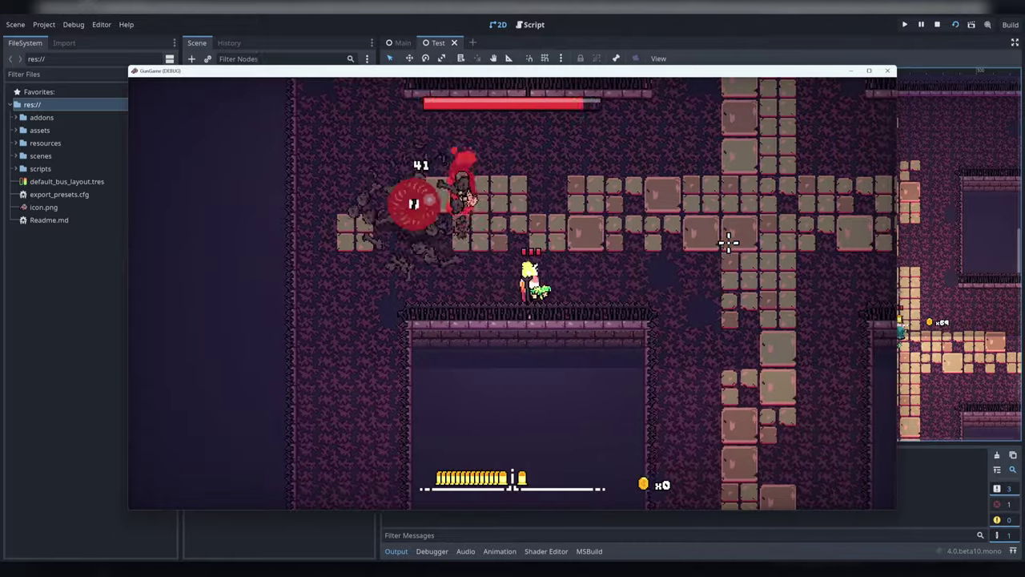
# - Cross the arena to the east and back while shooting the pursuing boss and the summoned skeletons
pyautogui.press('`')
pyautogui.click(588, 199)
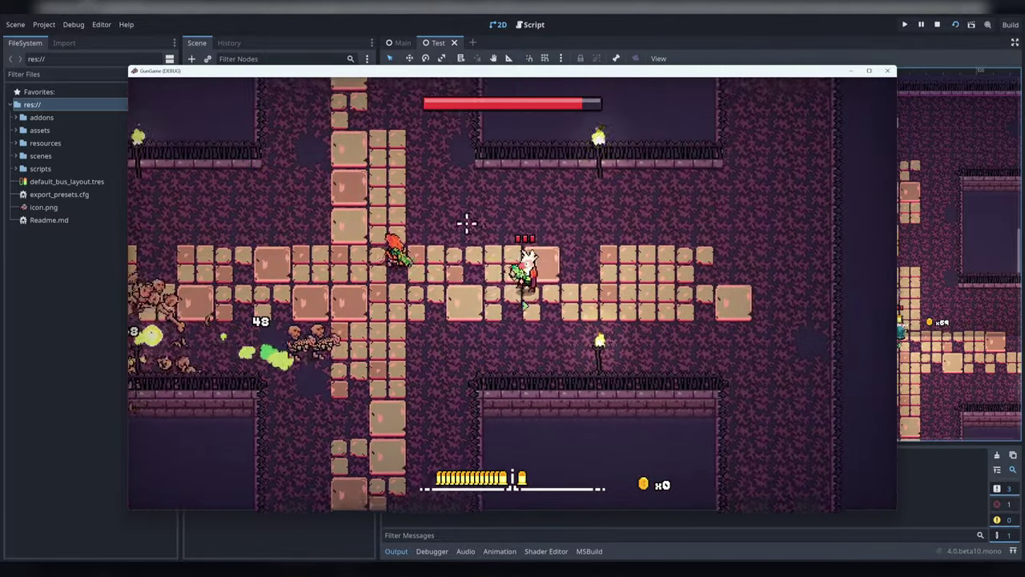
pyautogui.press('w')
pyautogui.click(453, 373)
pyautogui.press('a')
pyautogui.click(430, 352)
pyautogui.click(590, 390)
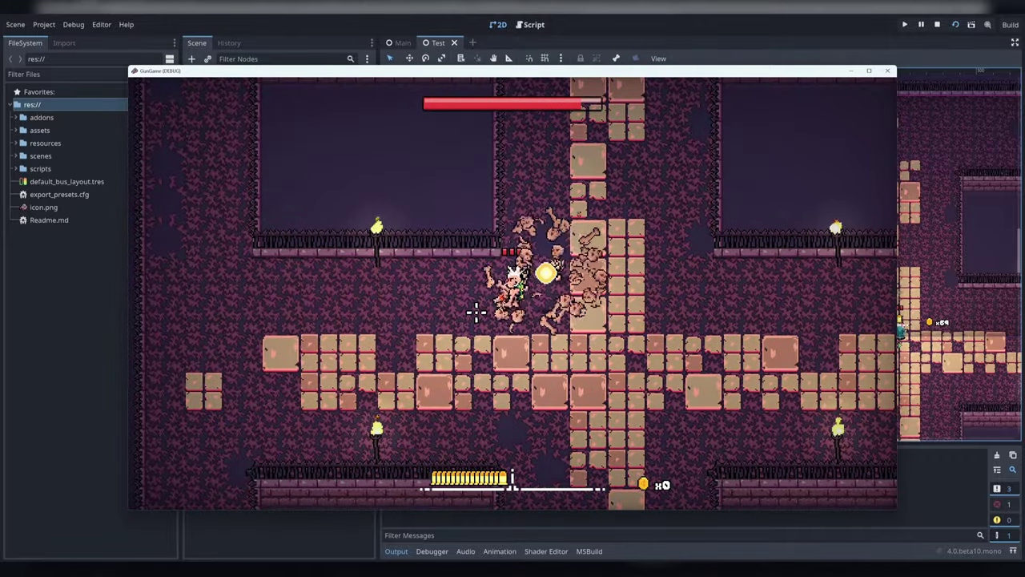
pyautogui.click(552, 261)
pyautogui.press('s')
pyautogui.press('a')
pyautogui.click(710, 130)
pyautogui.click(686, 172)
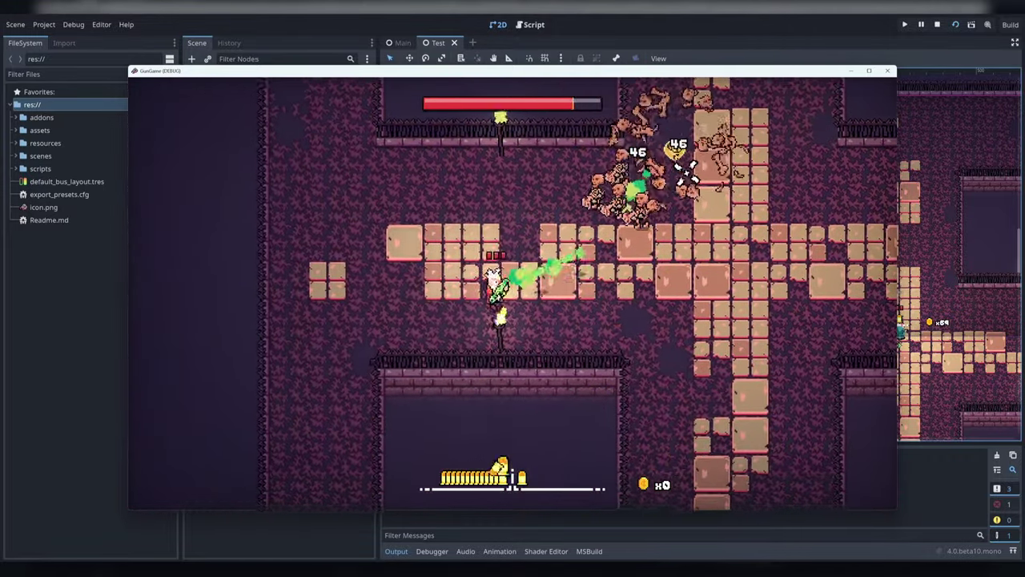
pyautogui.press('a')
pyautogui.click(804, 212)
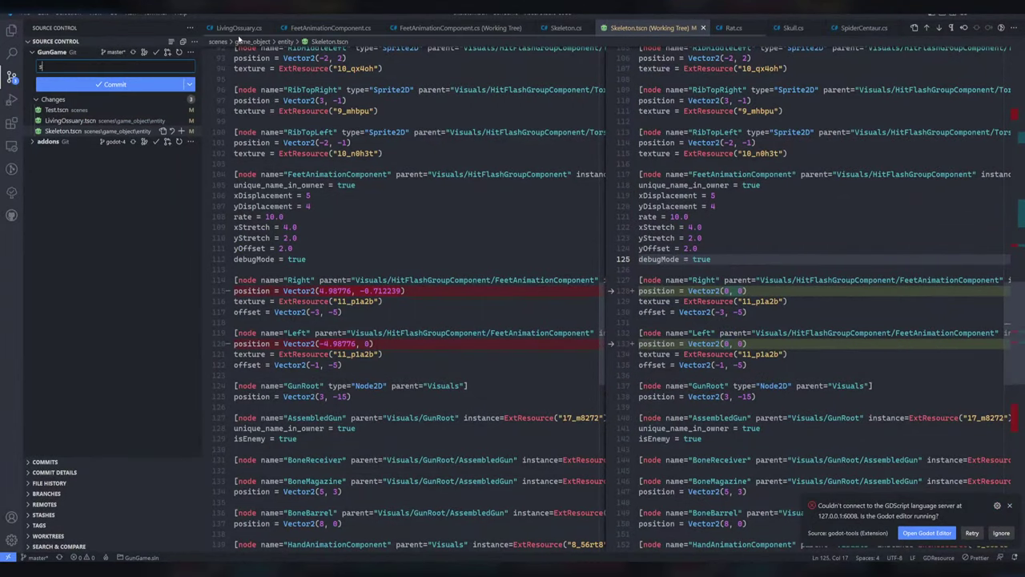
# - Switch to Visual Studio Code and commit the changed scene files with a short message
pyautogui.hotkey('ctrl', 'Return')
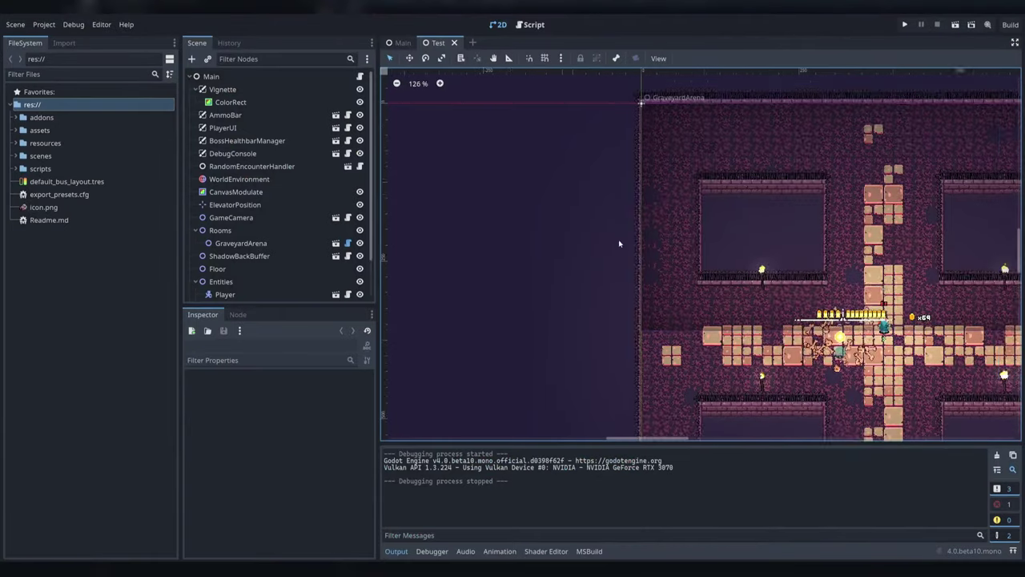
pyautogui.moveTo(532, 263); pyautogui.dragTo(643, 276, button='middle')
pyautogui.scroll(7, 624, 277)
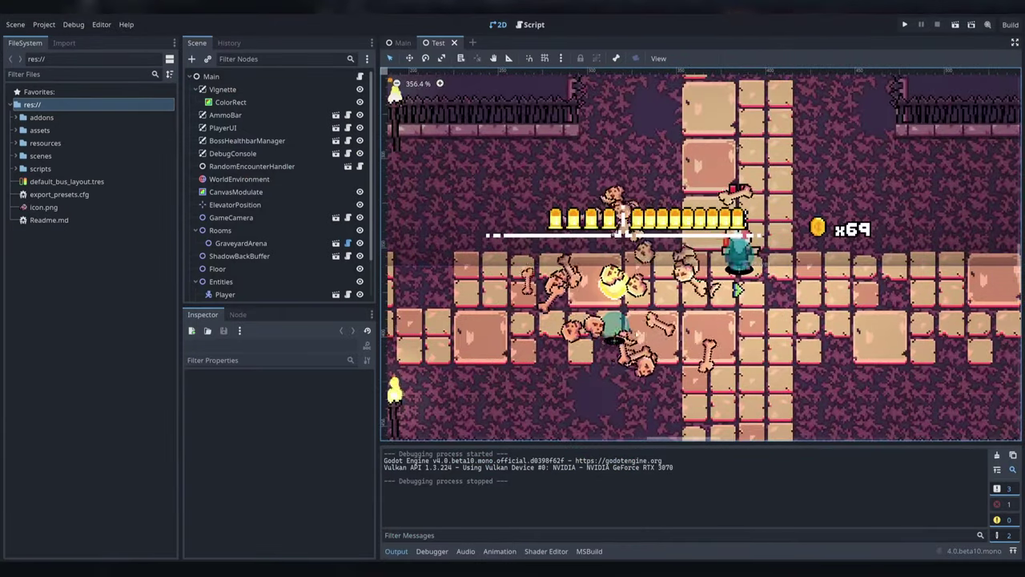
pyautogui.scroll(-7, 561, 277)
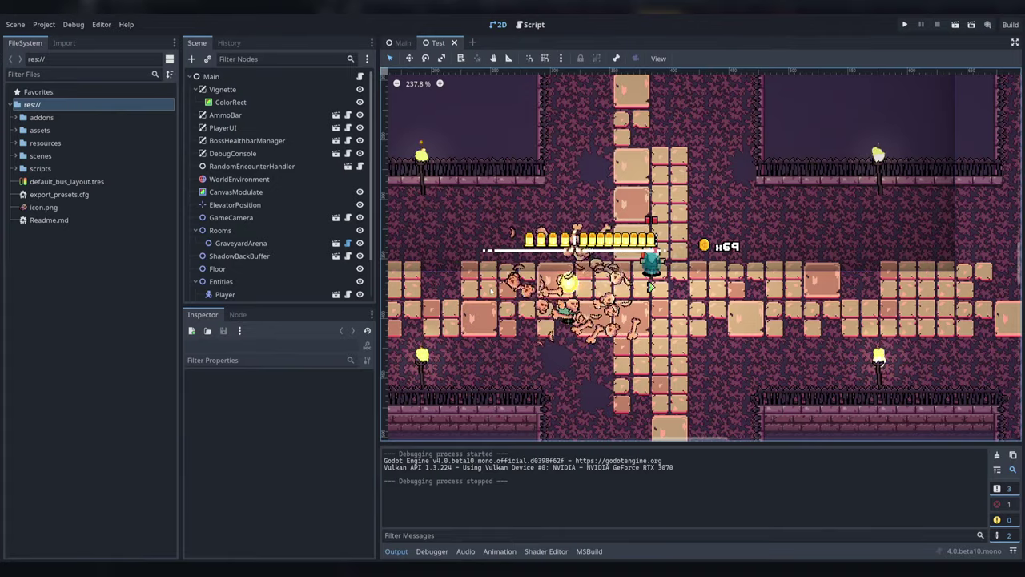
# - Open the project settings, enable advanced settings, and filter them by "light" in an enlarged dialog
pyautogui.click(39, 26)
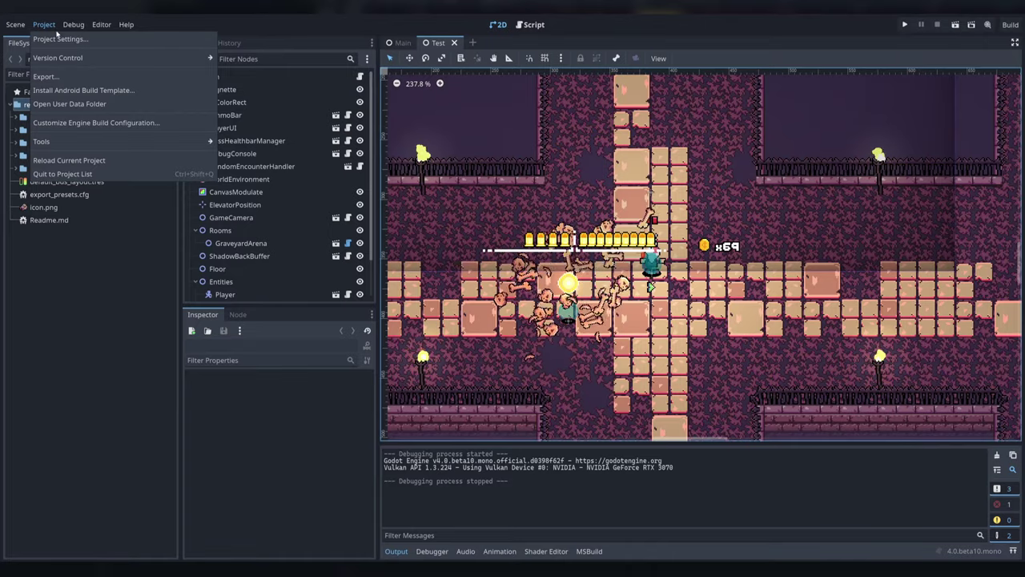
pyautogui.click(60, 39)
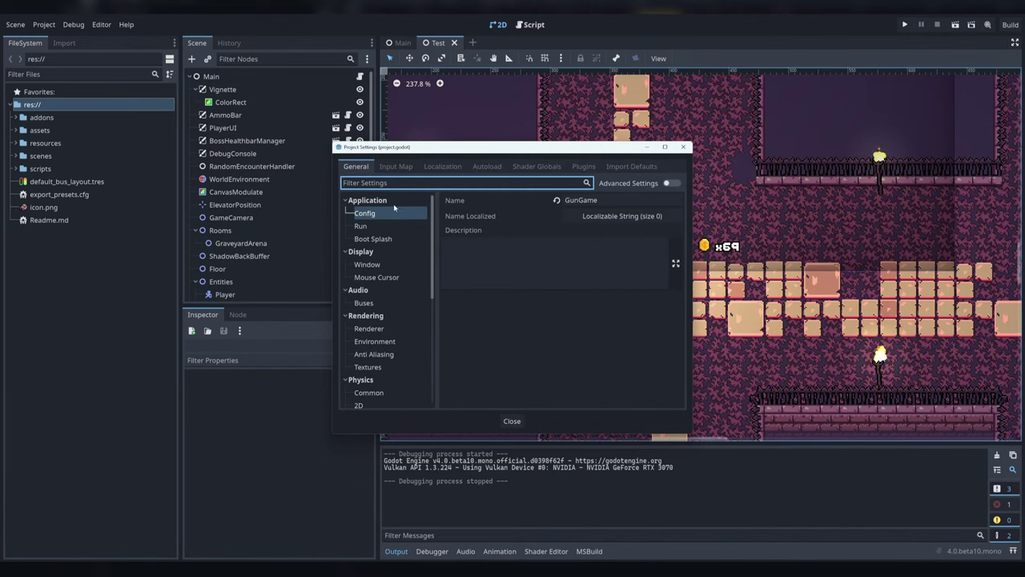
pyautogui.click(670, 183)
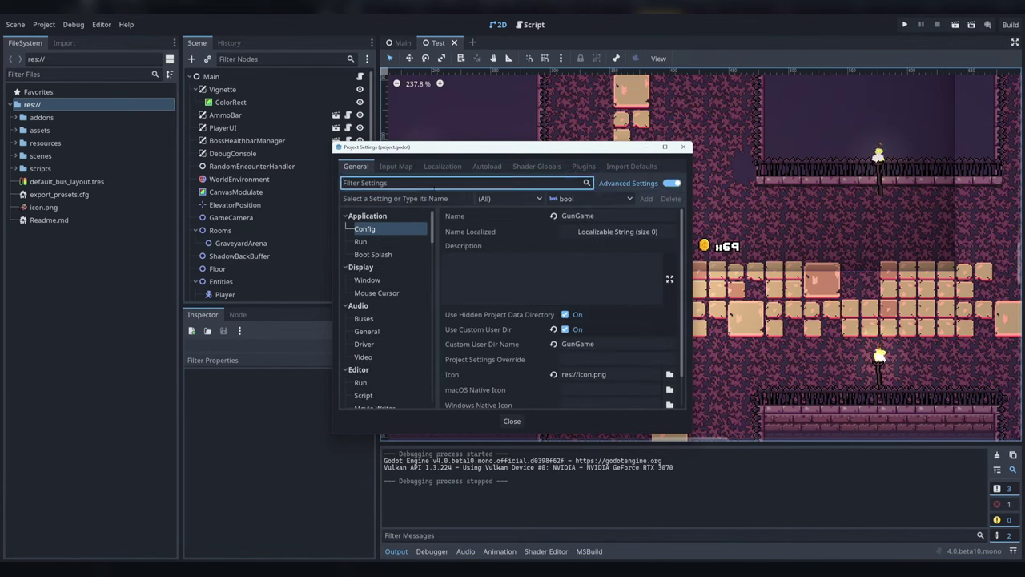
pyautogui.write('o')
pyautogui.press('BackSpace')
pyautogui.write('light')
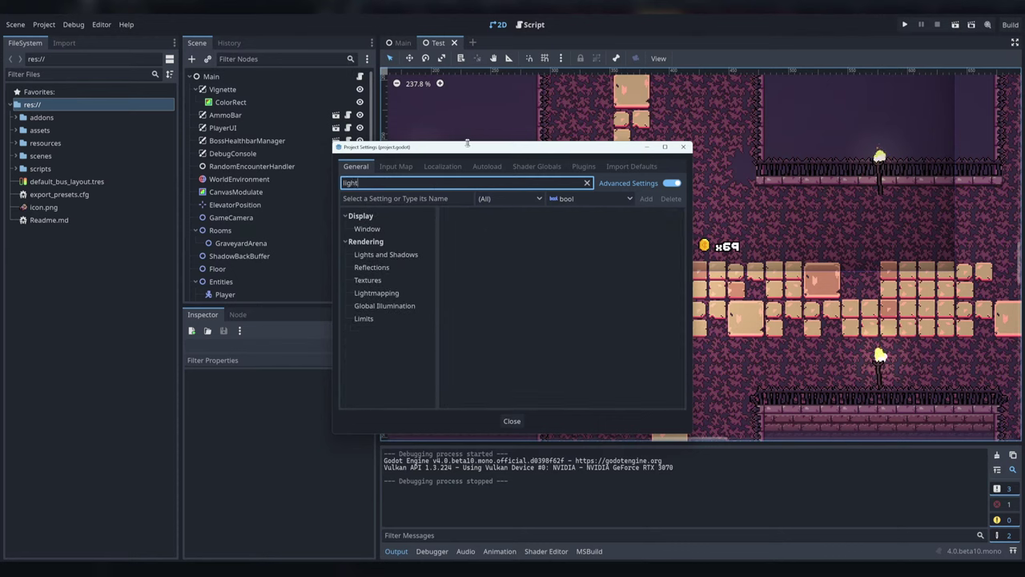
pyautogui.moveTo(694, 435); pyautogui.dragTo(762, 493)
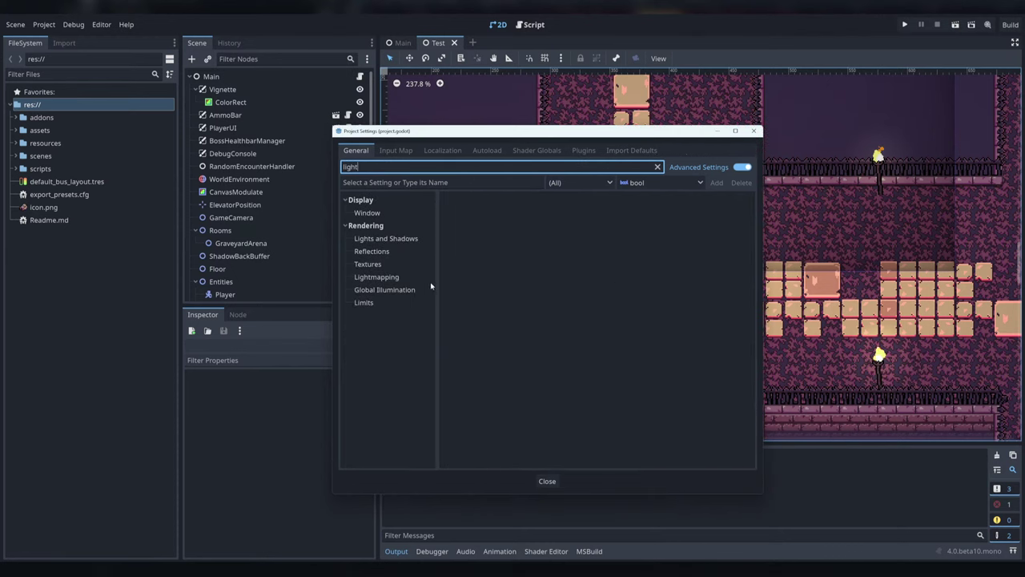
# - Review the light-related rendering settings from Lights and Shadows through Limits, including the descriptions of the OpenGL light limits
pyautogui.click(376, 239)
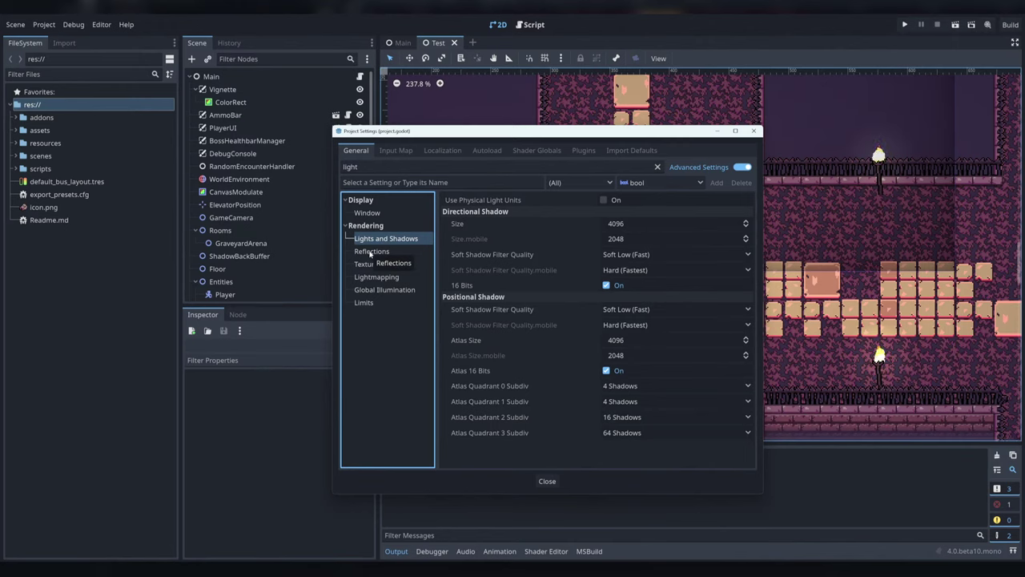
pyautogui.click(370, 251)
pyautogui.click(368, 263)
pyautogui.click(370, 277)
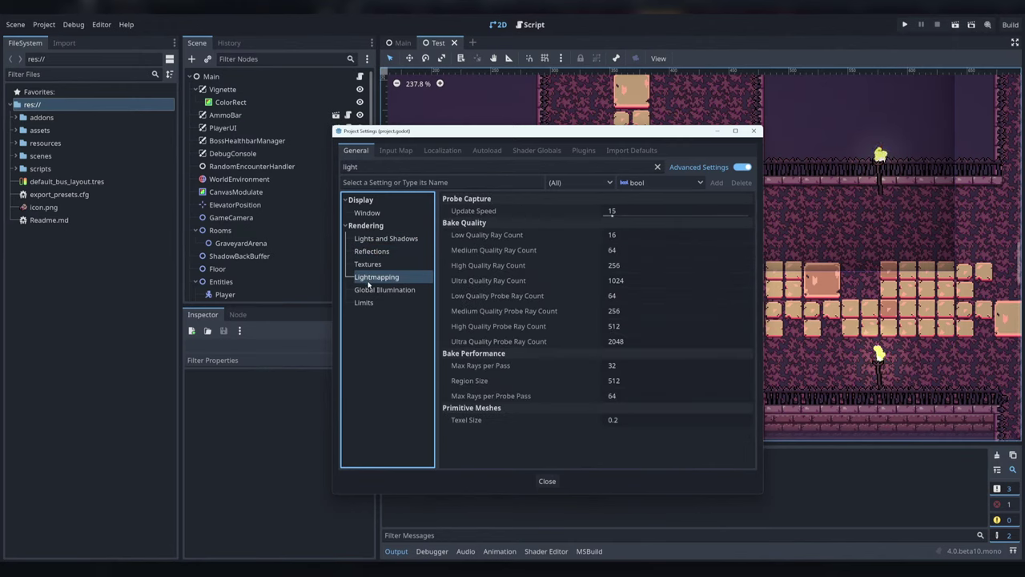
pyautogui.click(368, 290)
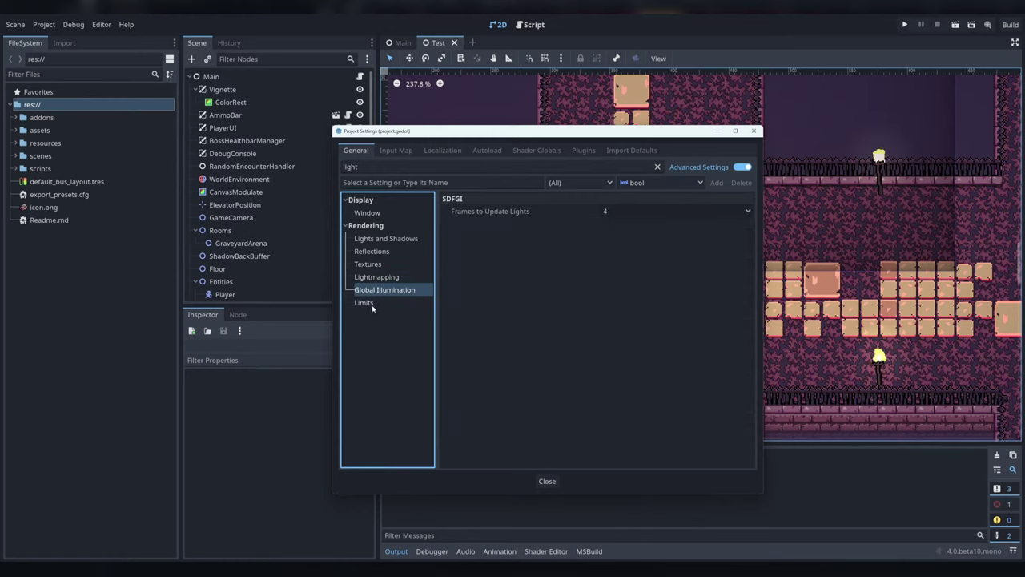
pyautogui.click(375, 303)
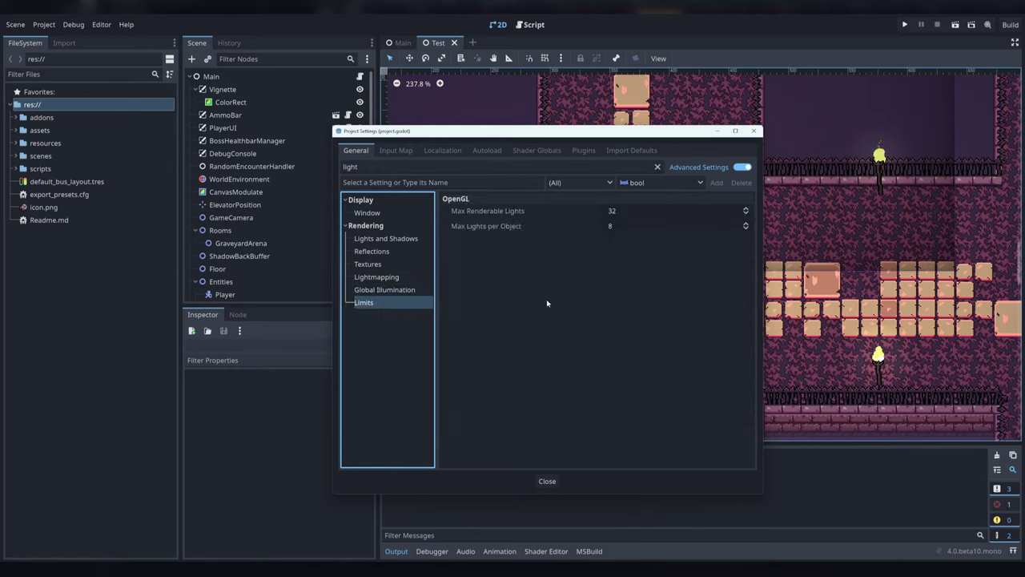
pyautogui.moveTo(490, 213)
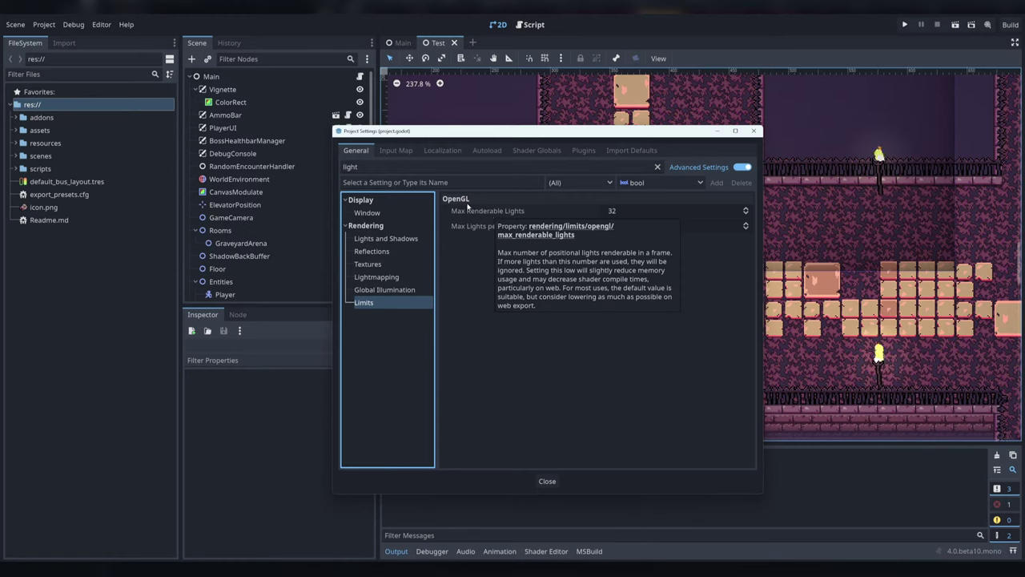
pyautogui.click(518, 227)
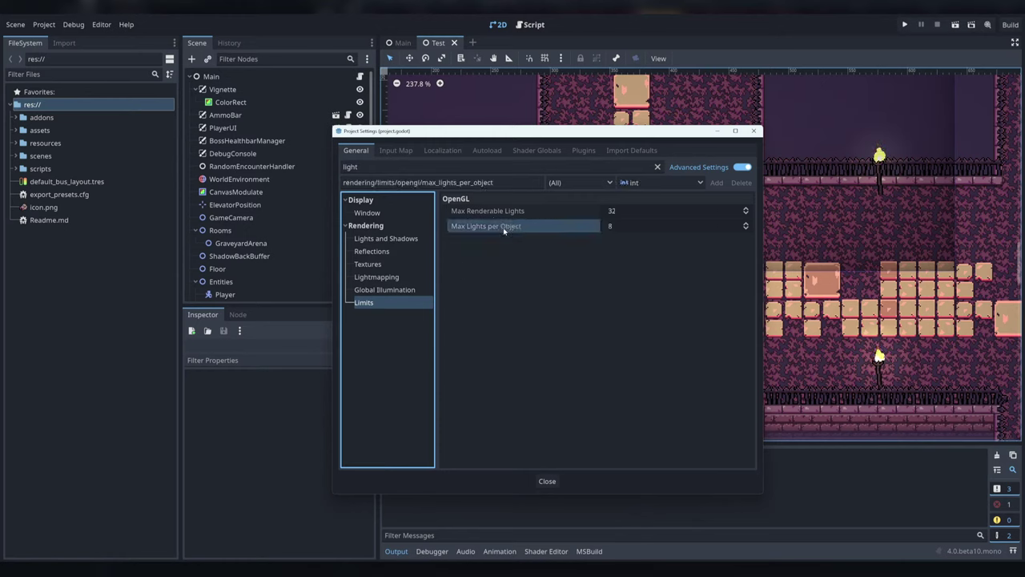
pyautogui.moveTo(503, 231)
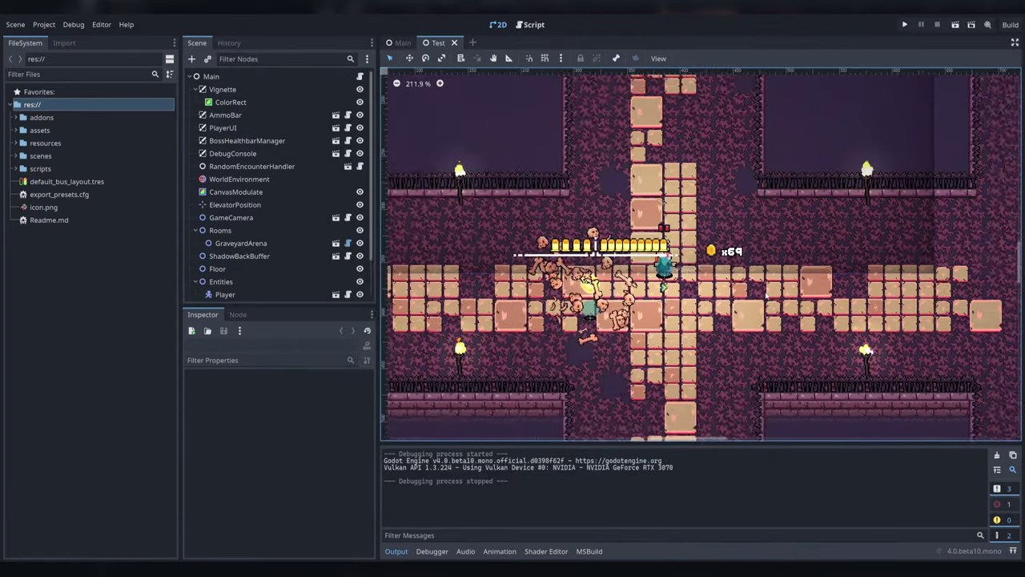
pyautogui.scroll(-3, 765, 295)
pyautogui.scroll(5, 628, 318)
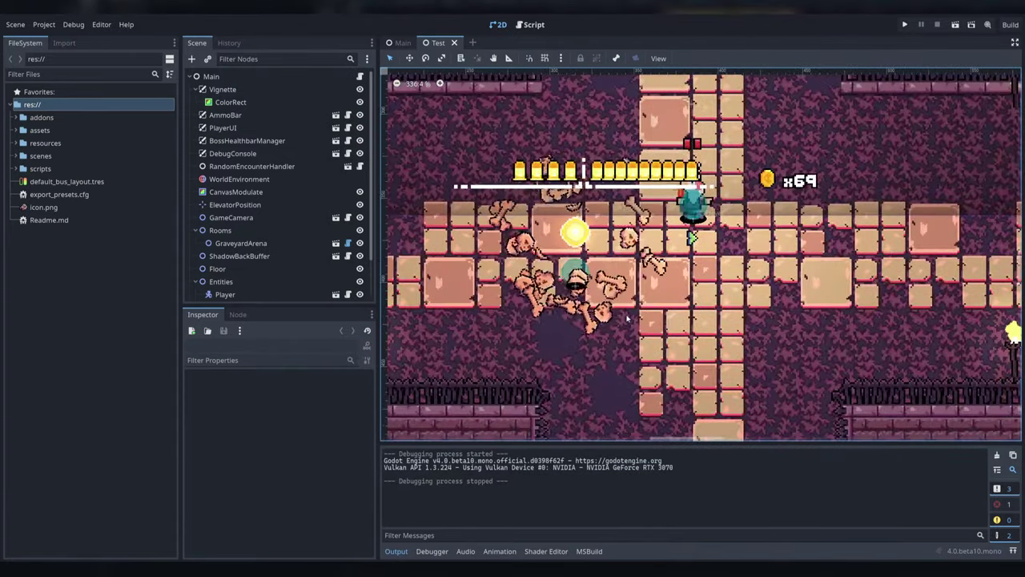
pyautogui.scroll(-8, 627, 318)
pyautogui.scroll(3, 627, 319)
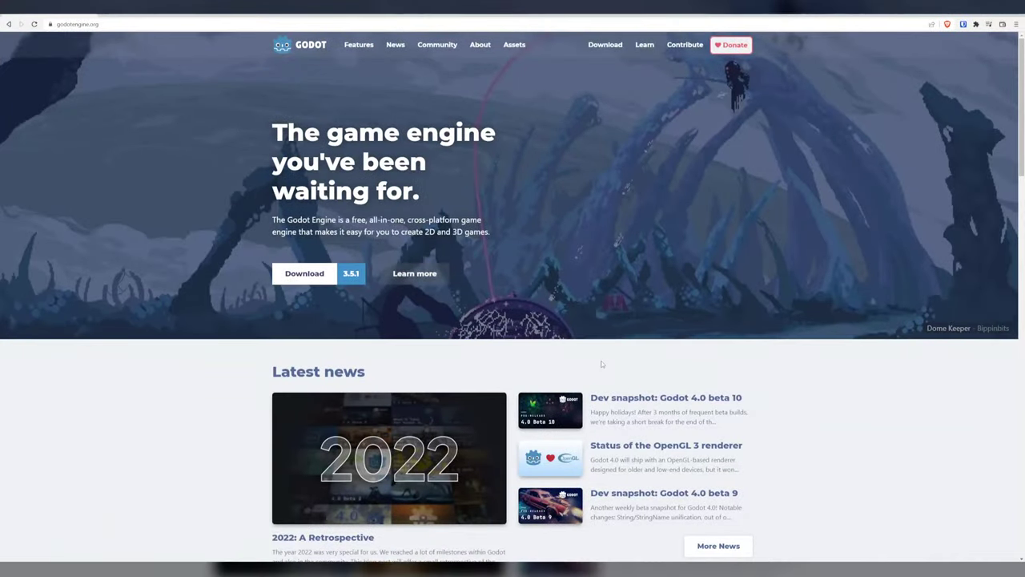
pyautogui.scroll(-4, 596, 338)
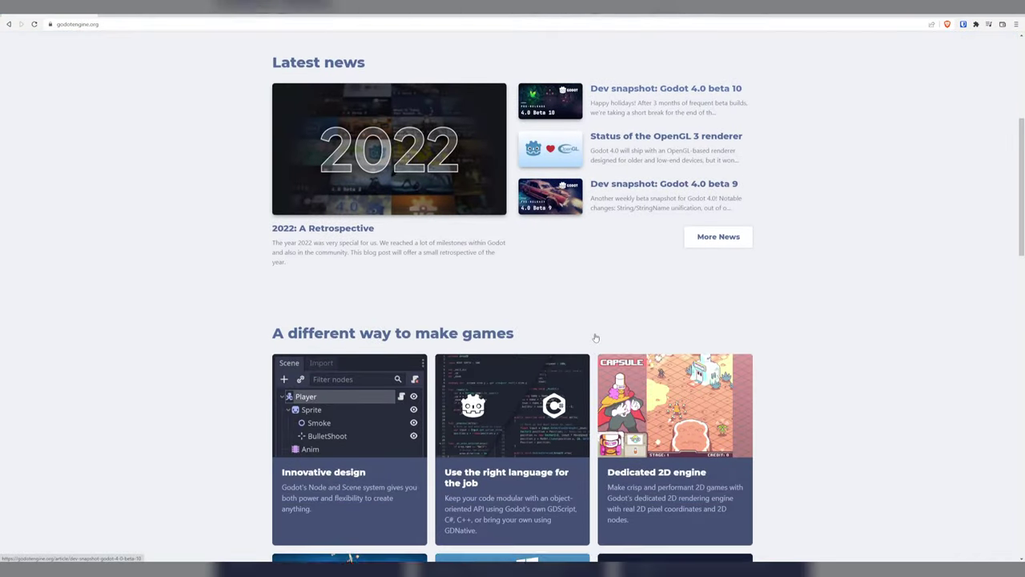
pyautogui.scroll(3, 596, 338)
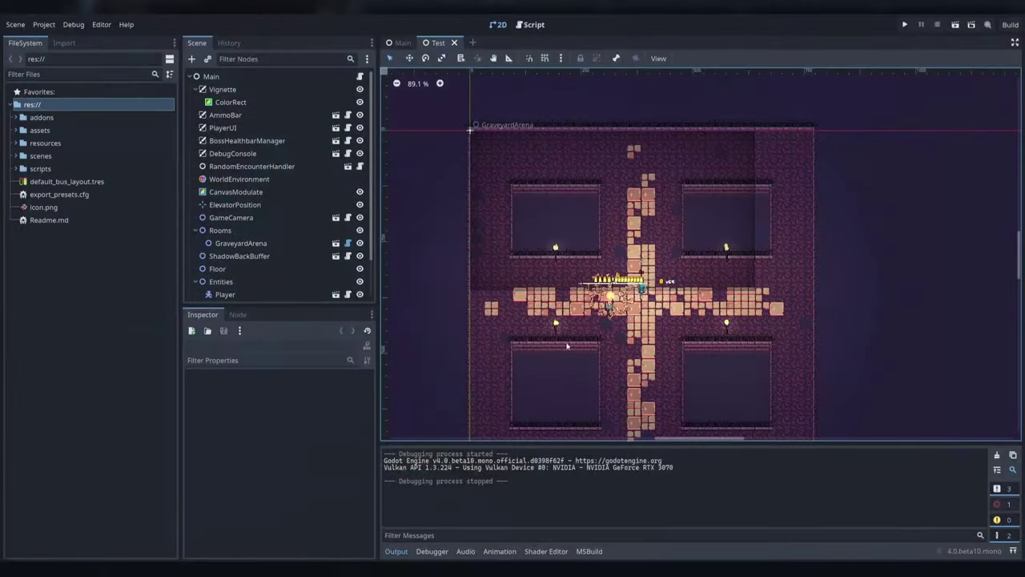
pyautogui.scroll(5, 567, 346)
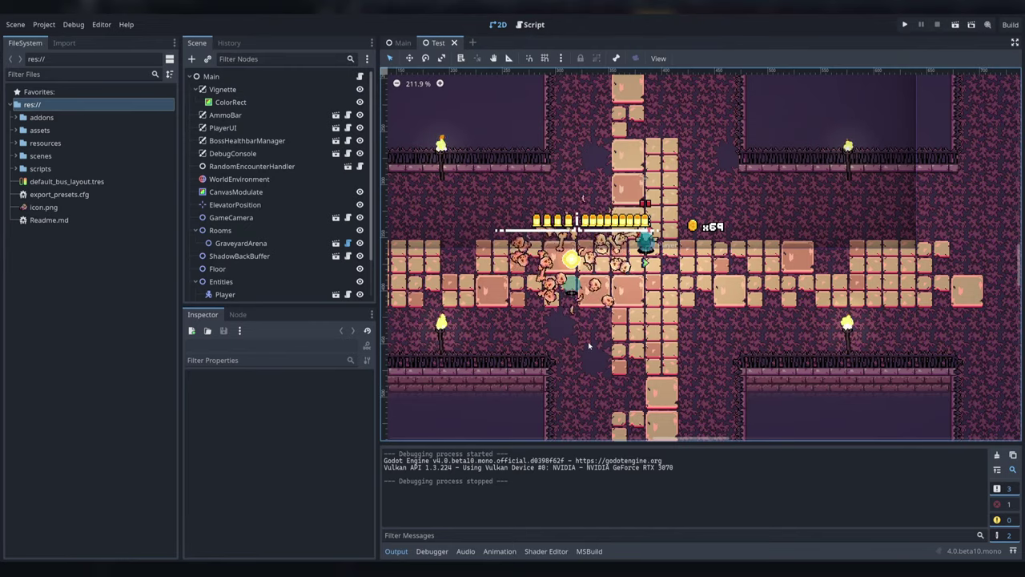
pyautogui.moveTo(599, 357); pyautogui.dragTo(567, 330, button='middle')
# - Open the Skeleton scene by searching for "skele" and frame the character in the viewport
pyautogui.hotkey('ctrl', 'shift', 'p')
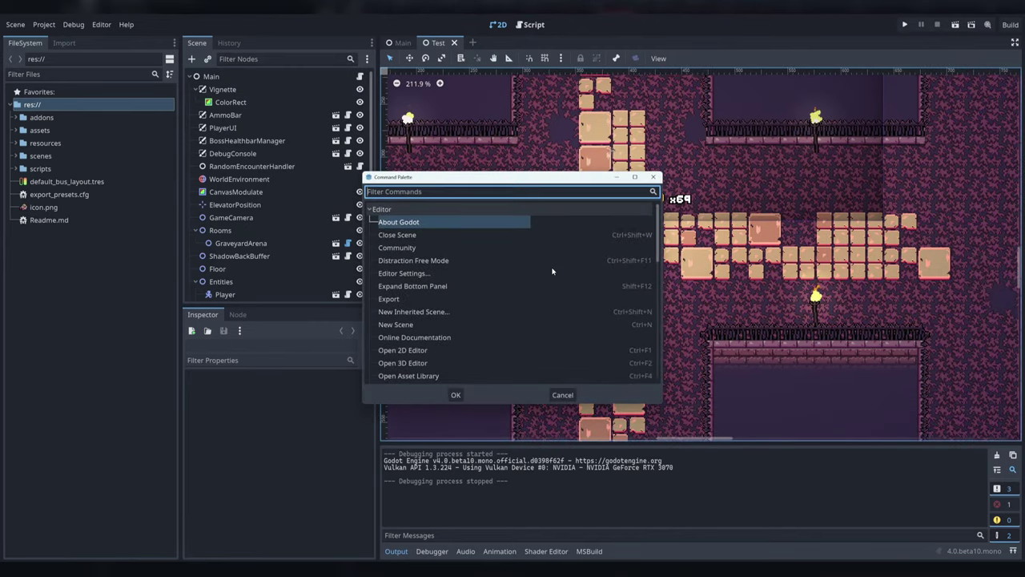
pyautogui.press('Escape')
pyautogui.hotkey('ctrl', 'shift', 'o')
pyautogui.write('skele')
pyautogui.press('Return')
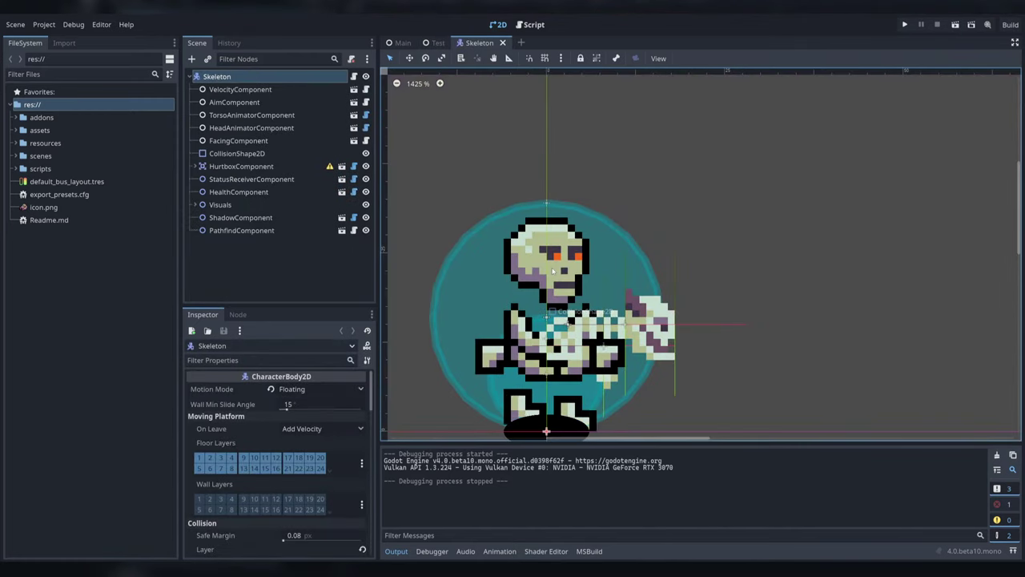
pyautogui.scroll(-16, 553, 270)
pyautogui.scroll(9, 703, 192)
pyautogui.moveTo(579, 222); pyautogui.dragTo(623, 210, button='middle')
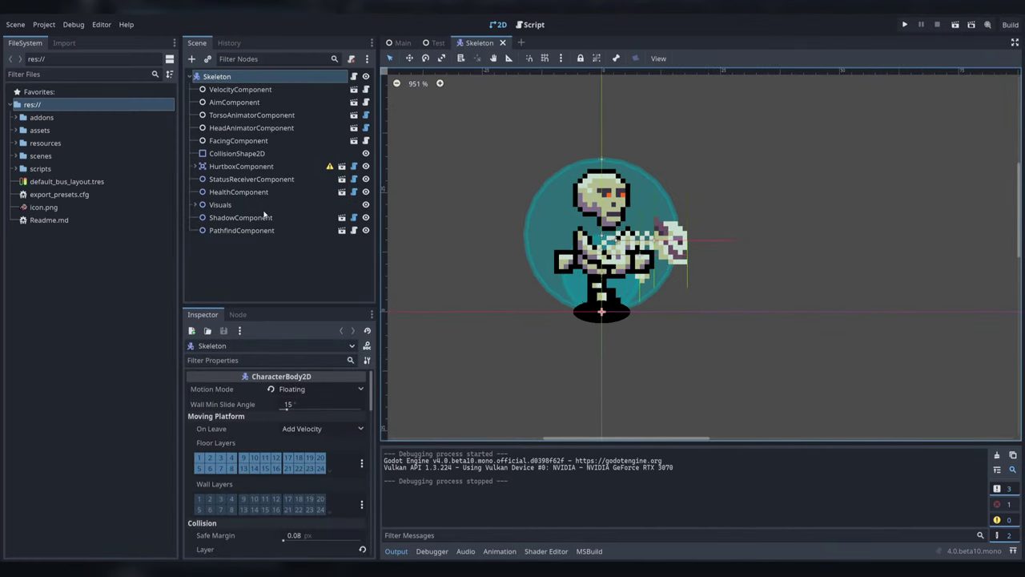
# - Expand the skeleton's Visuals and GunRoot nodes and inspect the AssembledGun and its BoneReceiver part
pyautogui.click(220, 204)
pyautogui.click(195, 204)
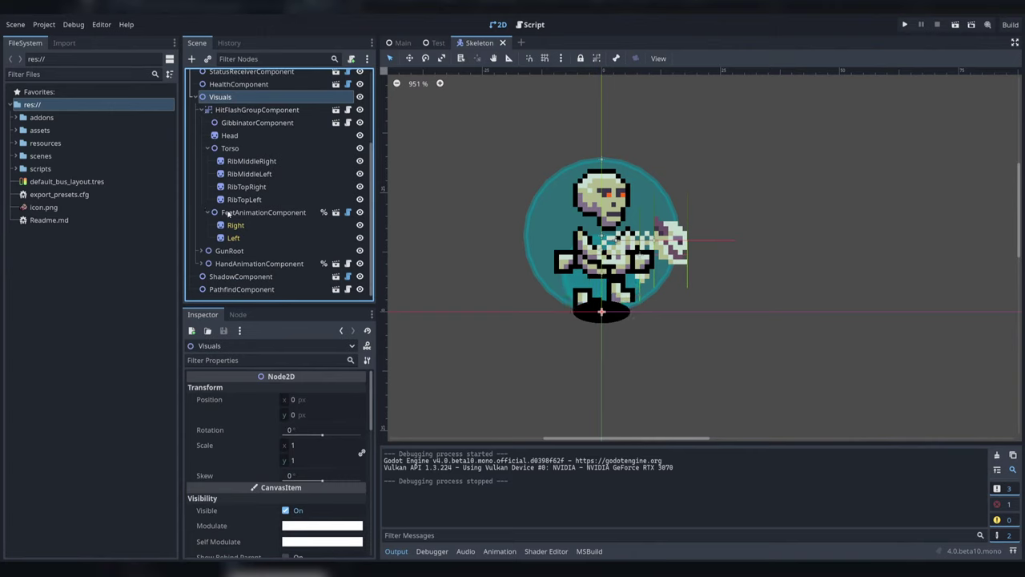
pyautogui.click(201, 251)
pyautogui.scroll(-2, 253, 210)
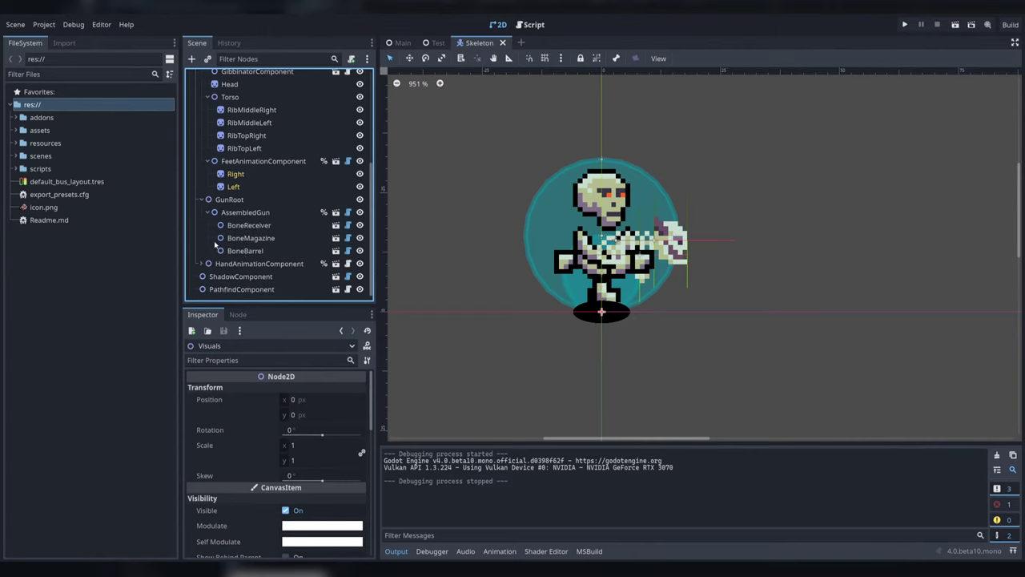
pyautogui.click(254, 211)
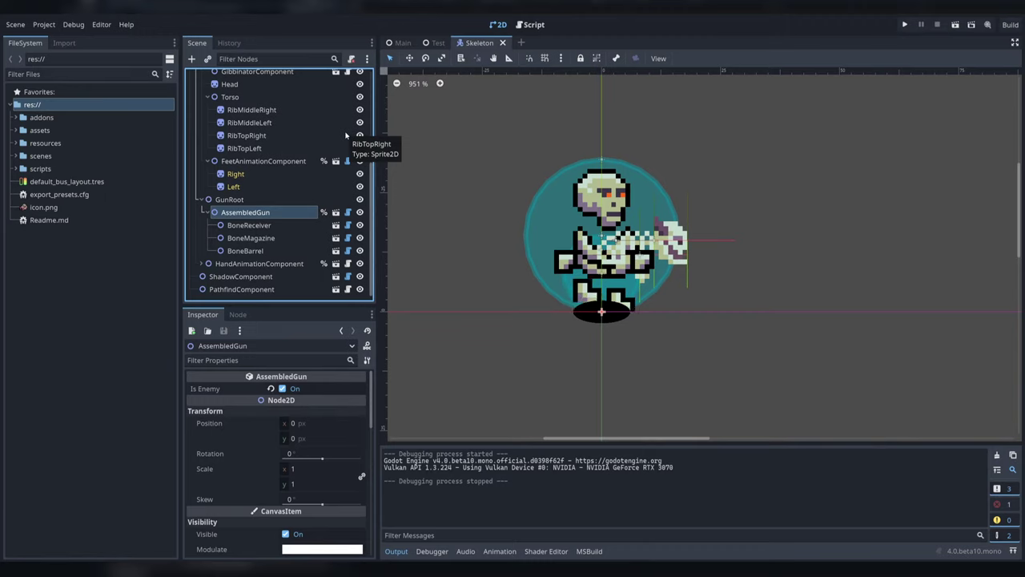
pyautogui.click(250, 225)
pyautogui.click(258, 212)
pyautogui.scroll(5, 327, 117)
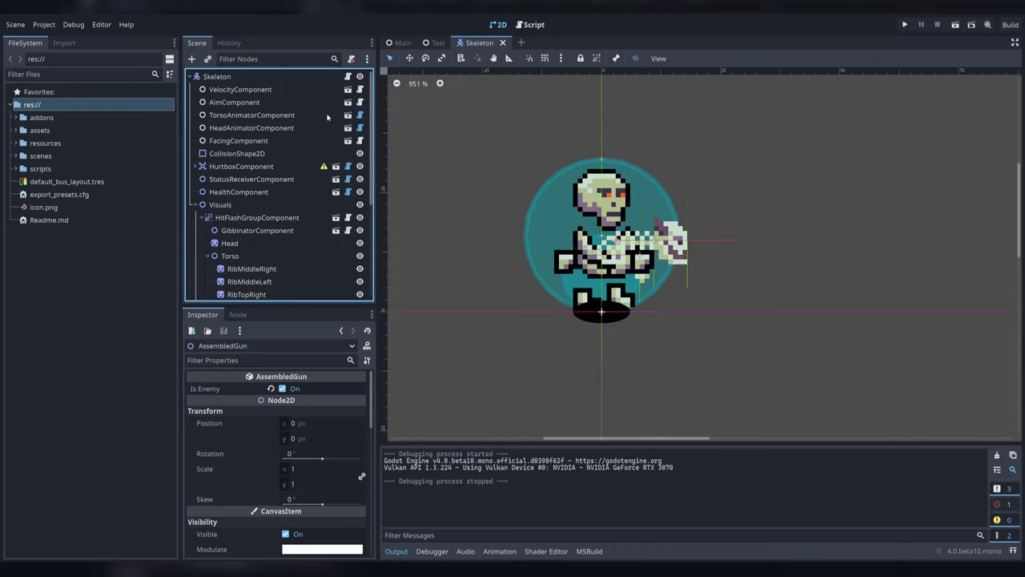
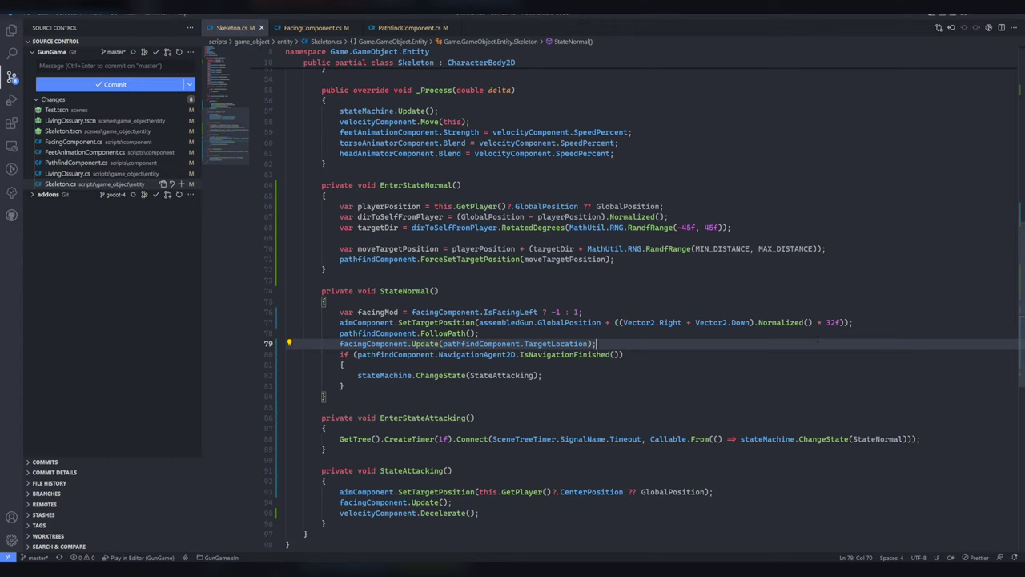
# - In StateNormal of Skeleton.cs, multiply Vector2.Right by facingMod in parentheses within the aim target position
pyautogui.click(622, 322)
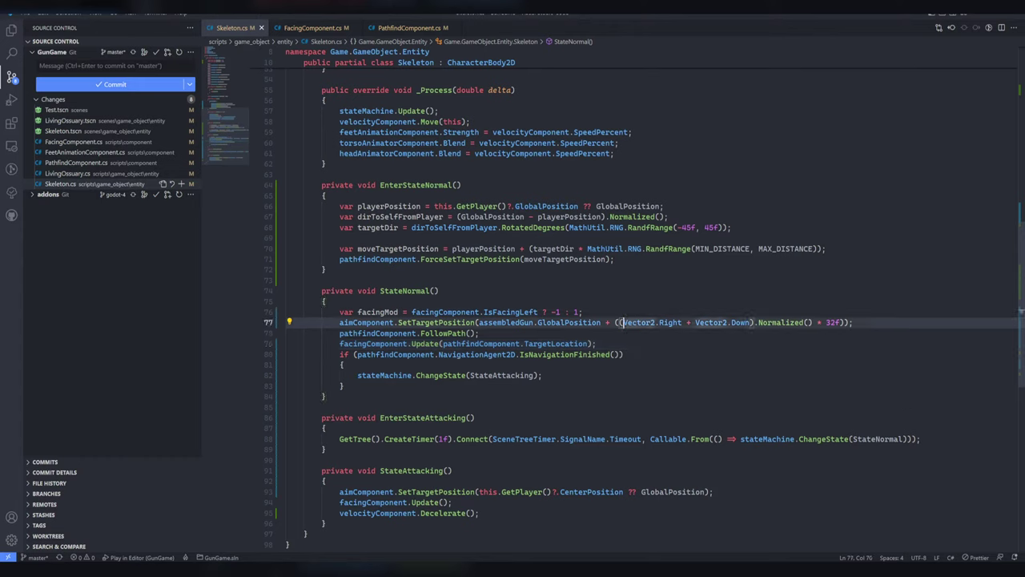
pyautogui.write('(')
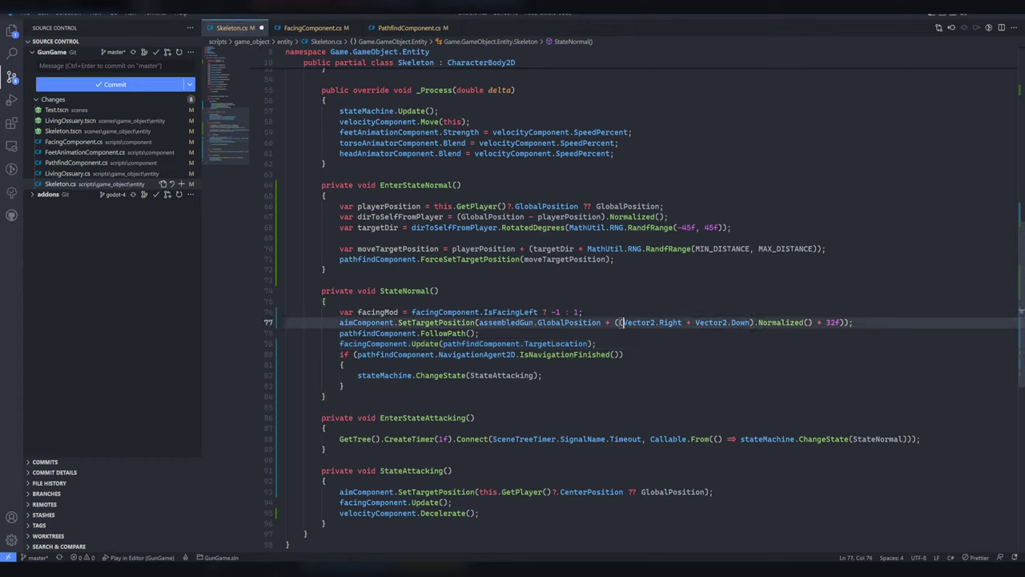
pyautogui.click(687, 322)
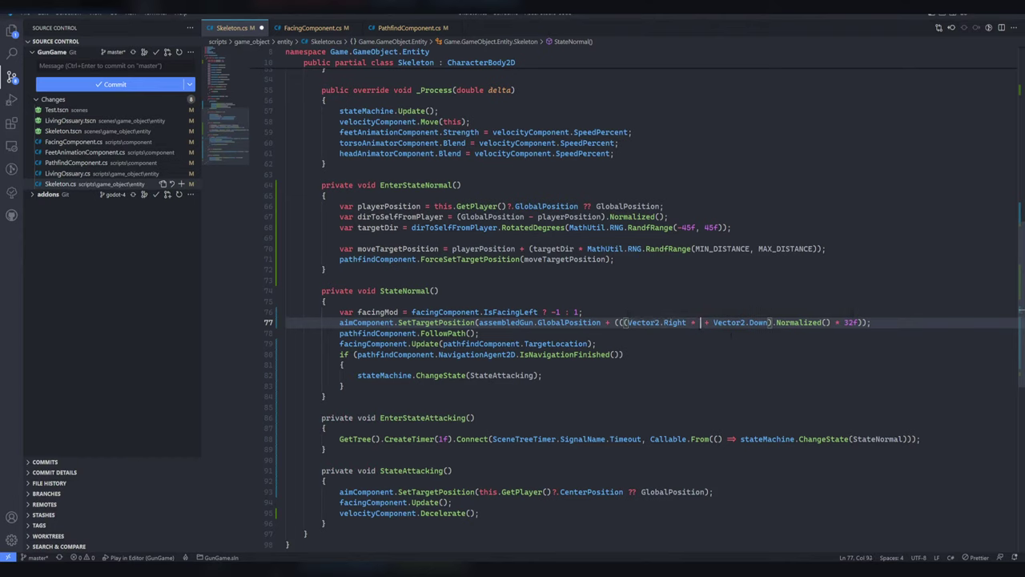
pyautogui.write('* facingMod')
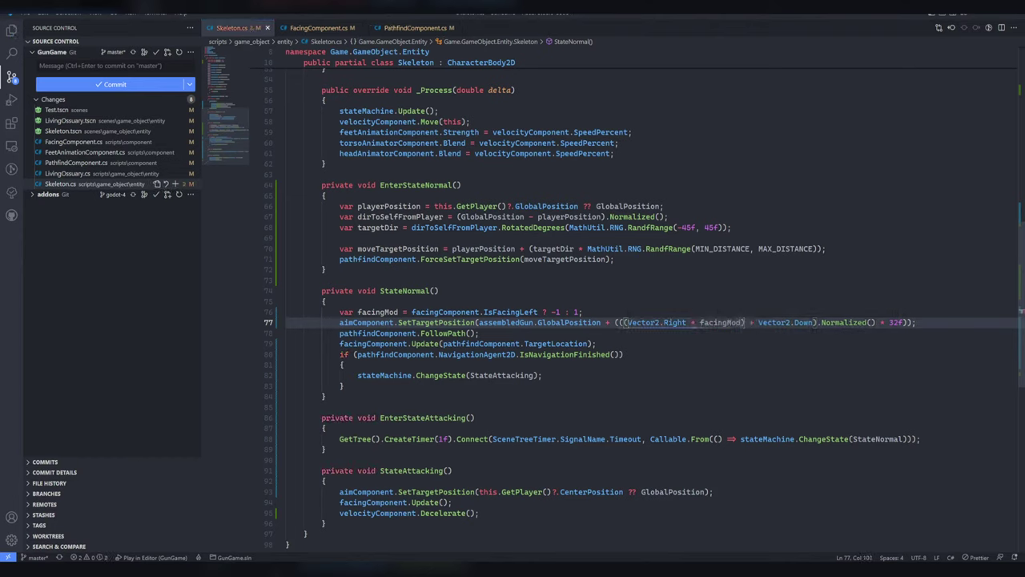
pyautogui.click(743, 392)
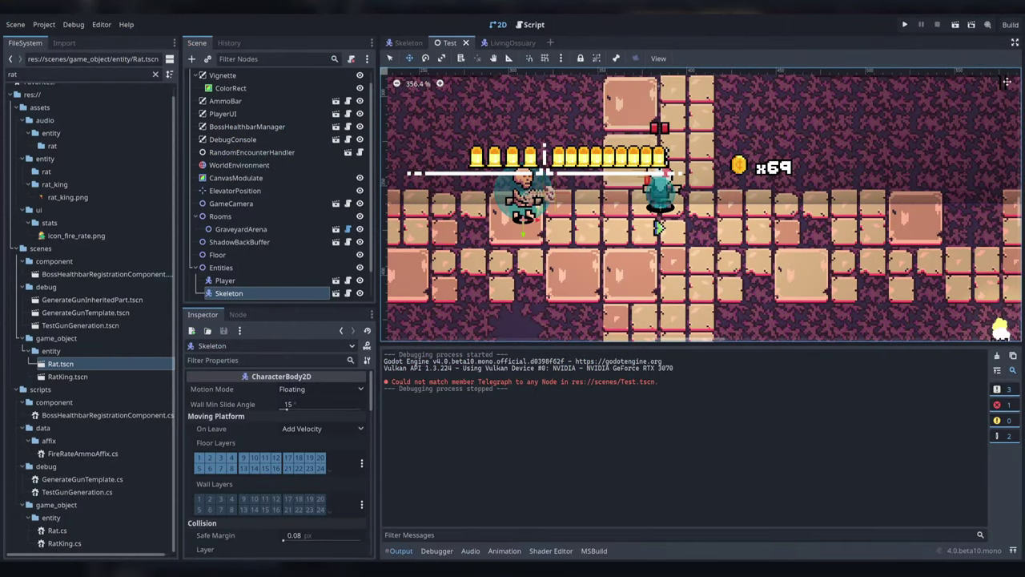
# - Run the Test scene and move the player around the arena's west side to check how the skeleton moves and aims
pyautogui.click(954, 25)
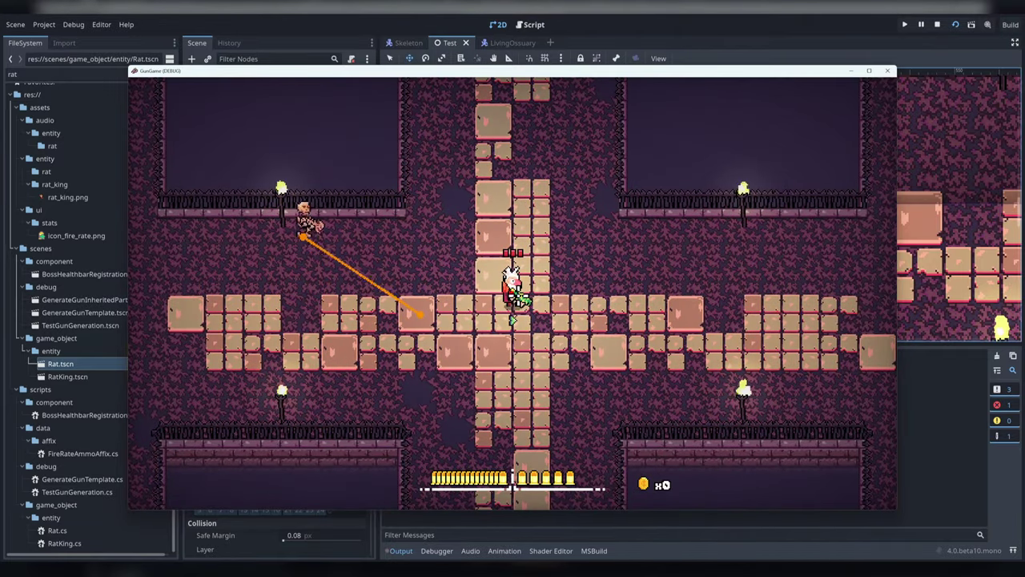
pyautogui.press('a')
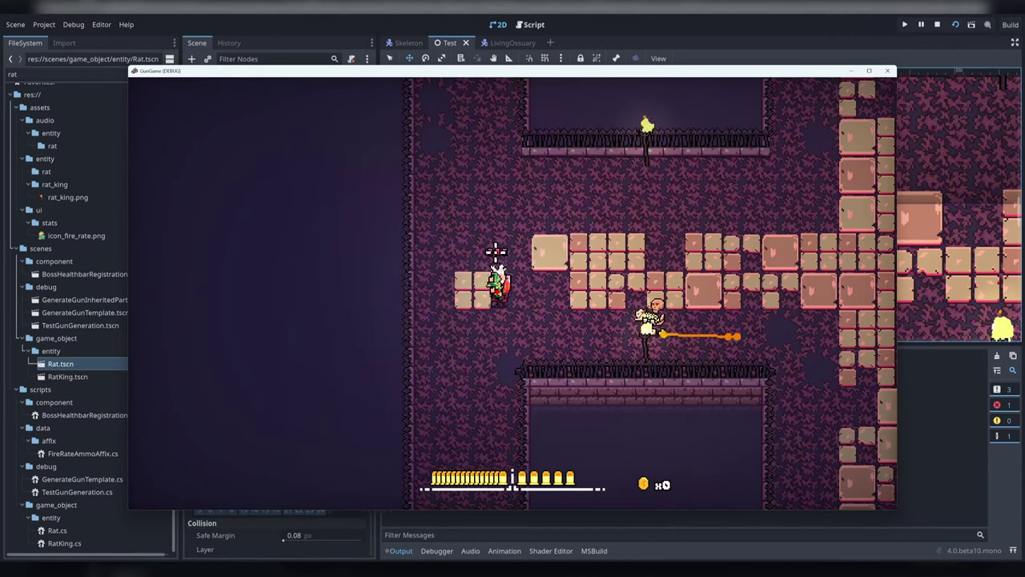
pyautogui.press('w')
pyautogui.press('d')
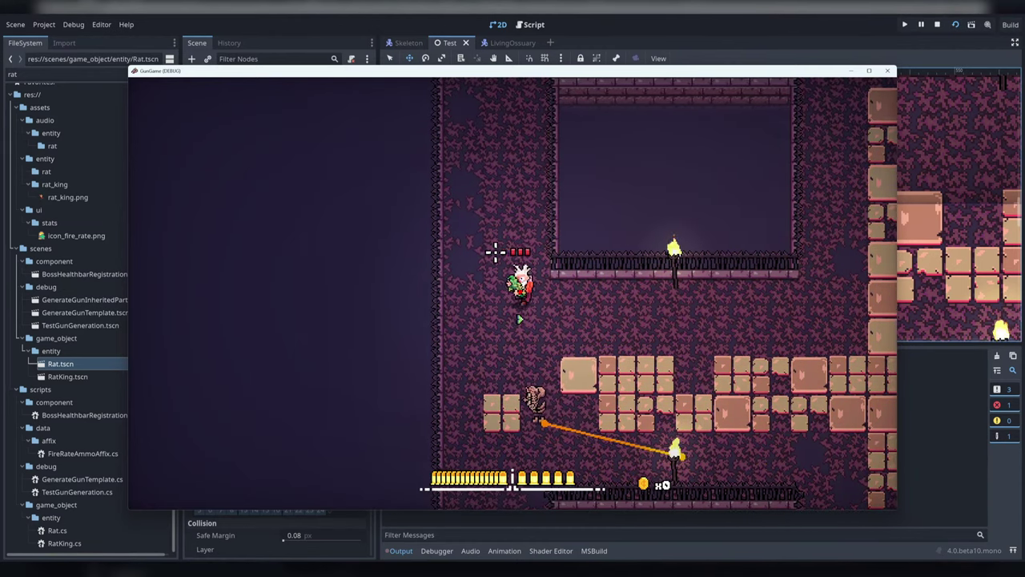
pyautogui.press('s')
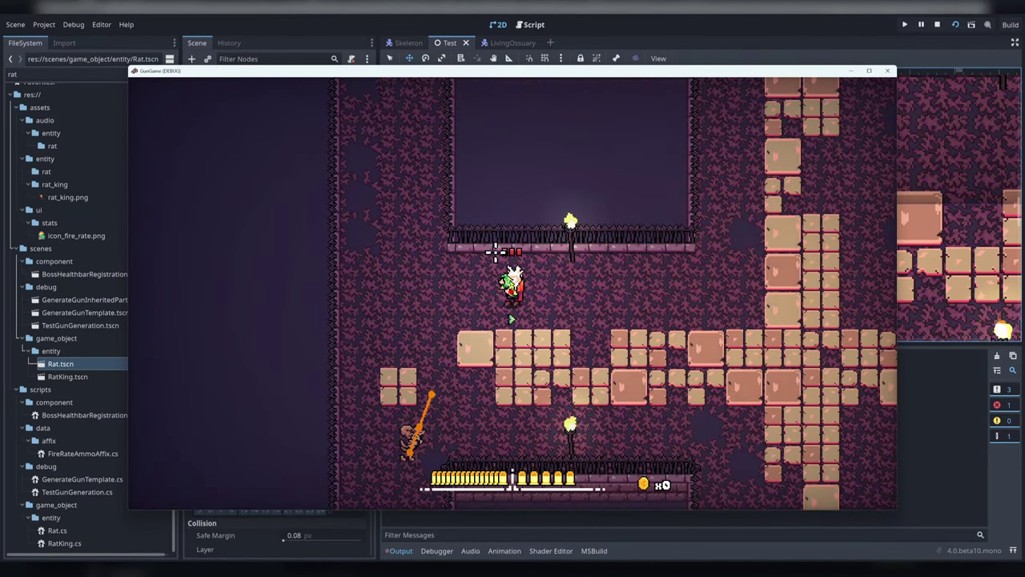
pyautogui.press('a')
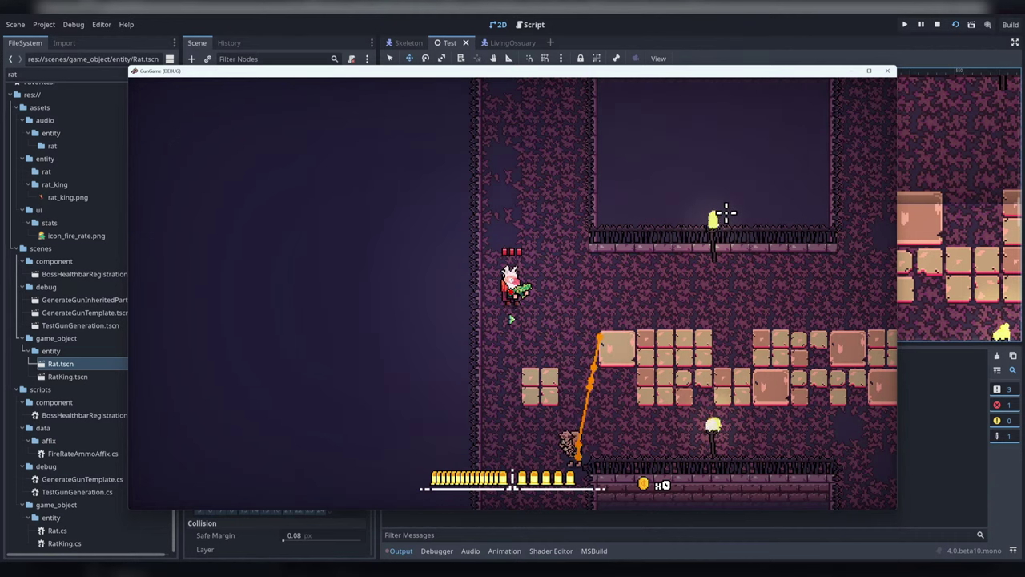
# - Move the player from the arena's west side to the central crossing to observe the skeleton's movement and aim
pyautogui.press('d')
pyautogui.press('shift')
pyautogui.press('d')
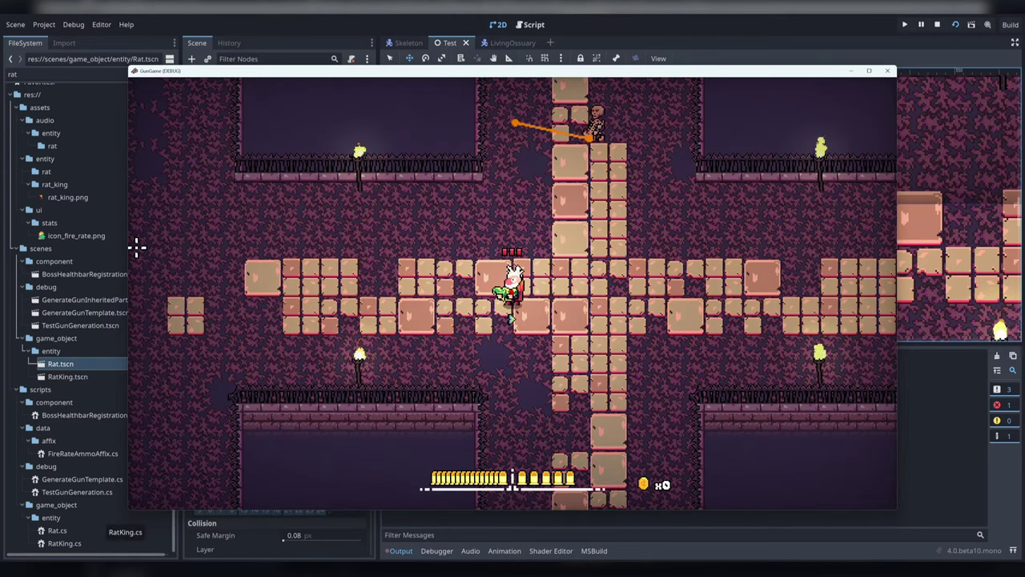
# - Switch to Visual Studio Code, review the changed files in source control and look through the installed extensions
pyautogui.click(98, 570)
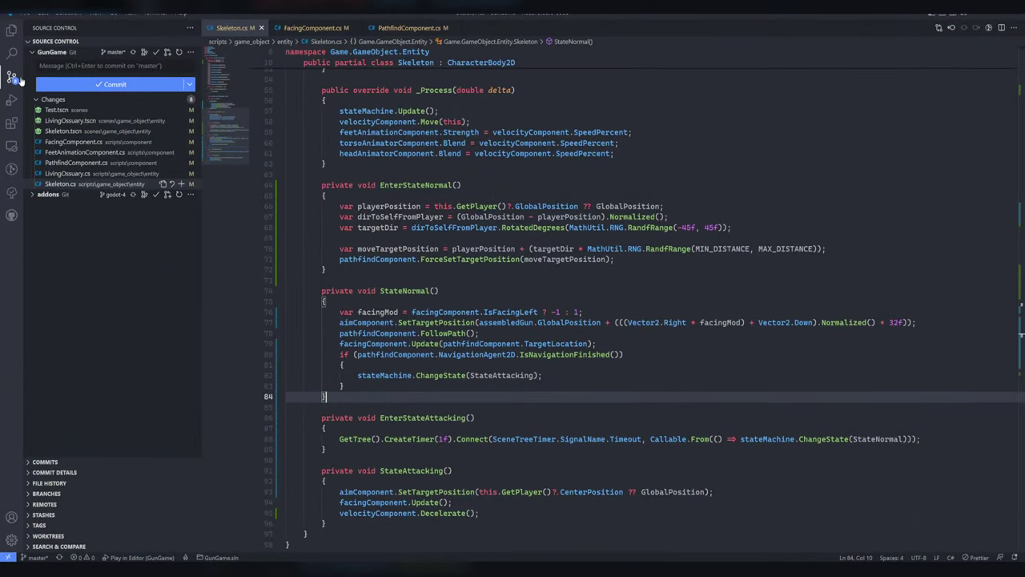
pyautogui.click(20, 81)
pyautogui.click(16, 85)
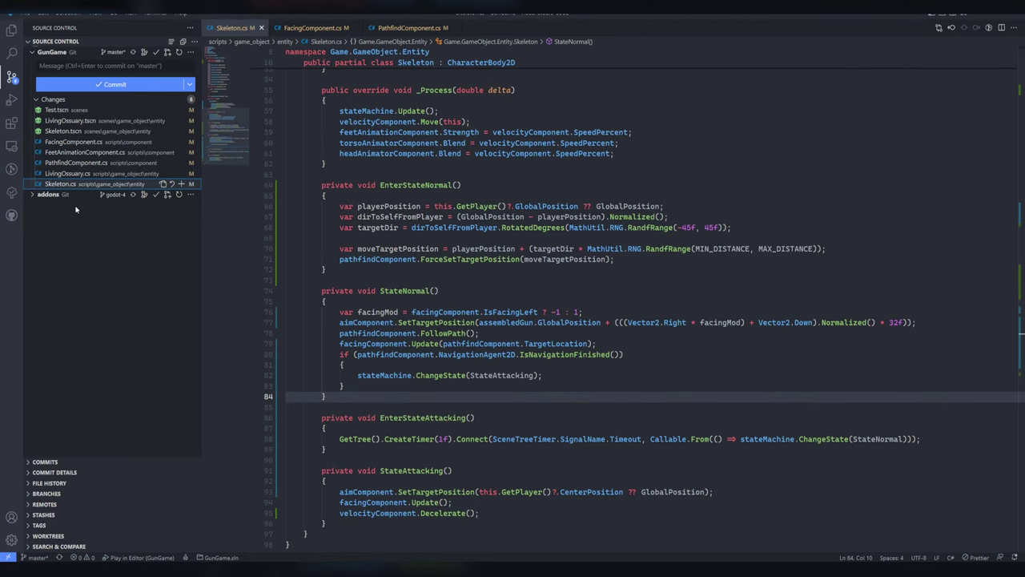
pyautogui.click(11, 124)
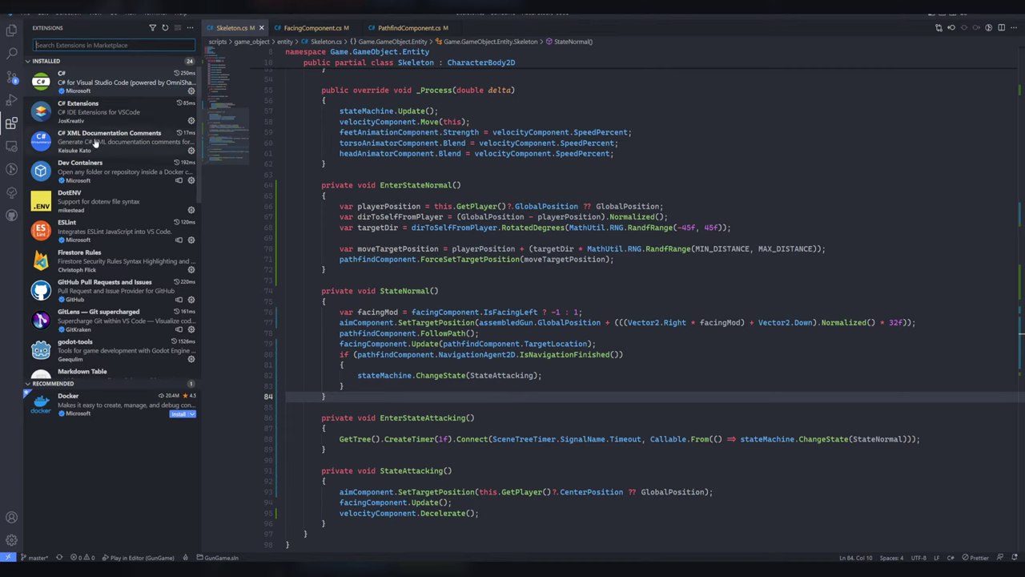
pyautogui.moveTo(63, 141)
pyautogui.scroll(-1, 94, 159)
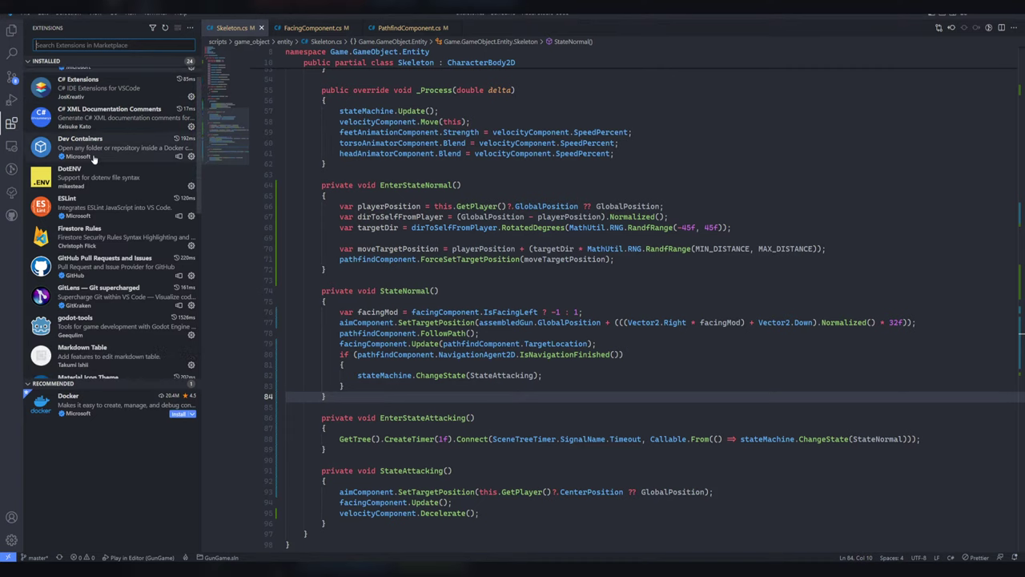
pyautogui.scroll(-3, 93, 155)
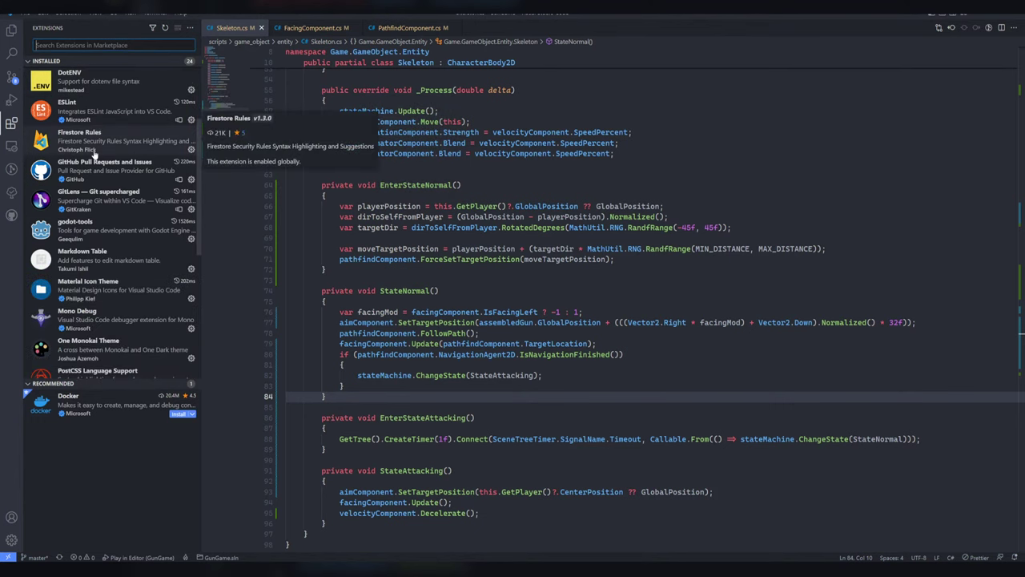
pyautogui.scroll(-5, 94, 154)
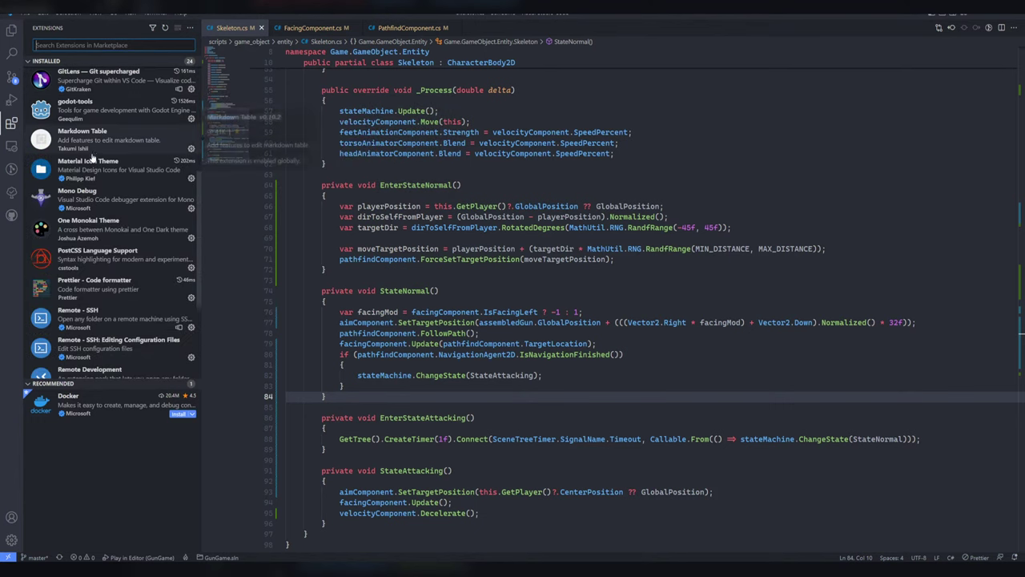
pyautogui.moveTo(92, 213)
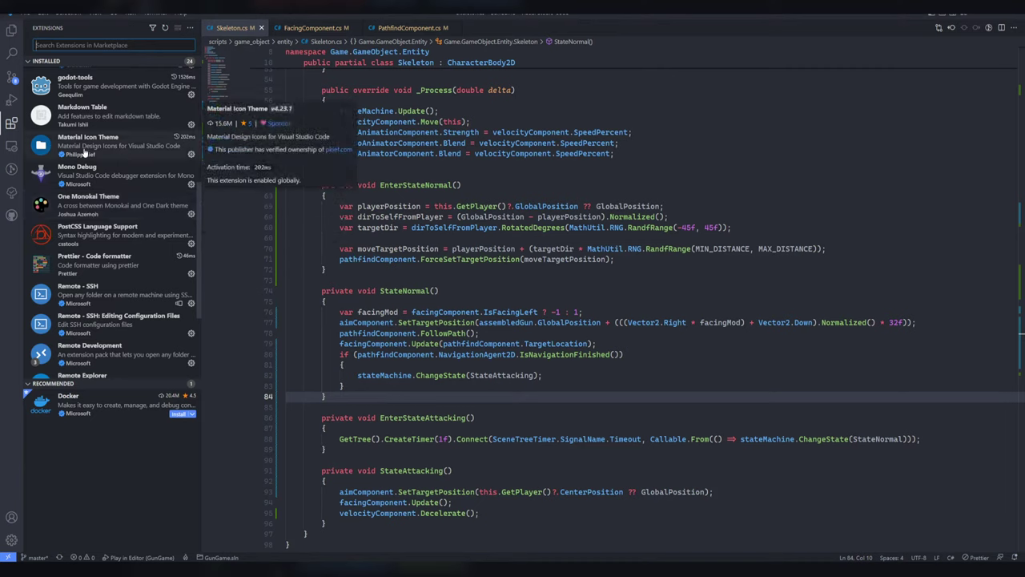
pyautogui.scroll(-8, 84, 230)
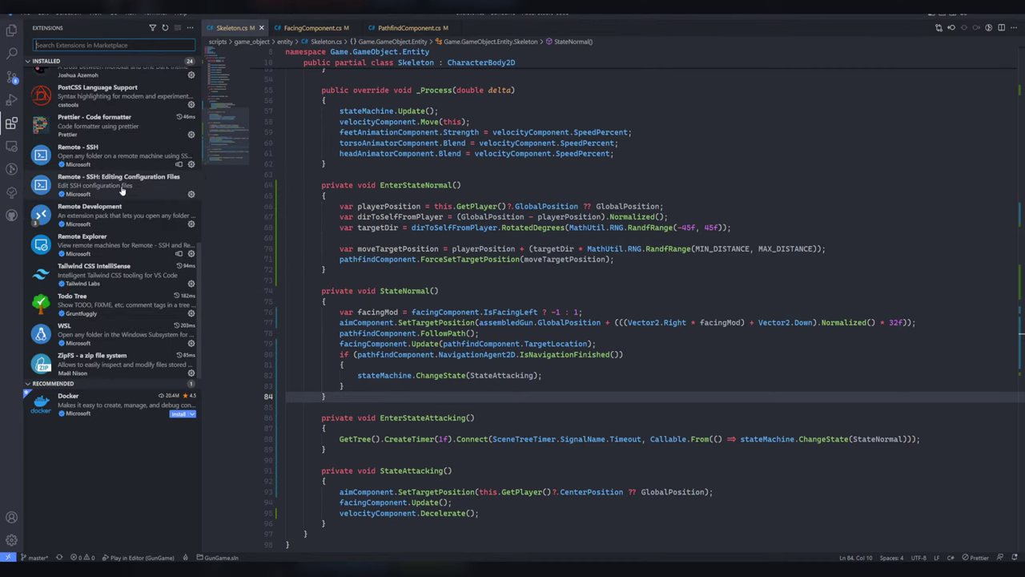
pyautogui.hotkey('ctrl', 'shift', 'e')
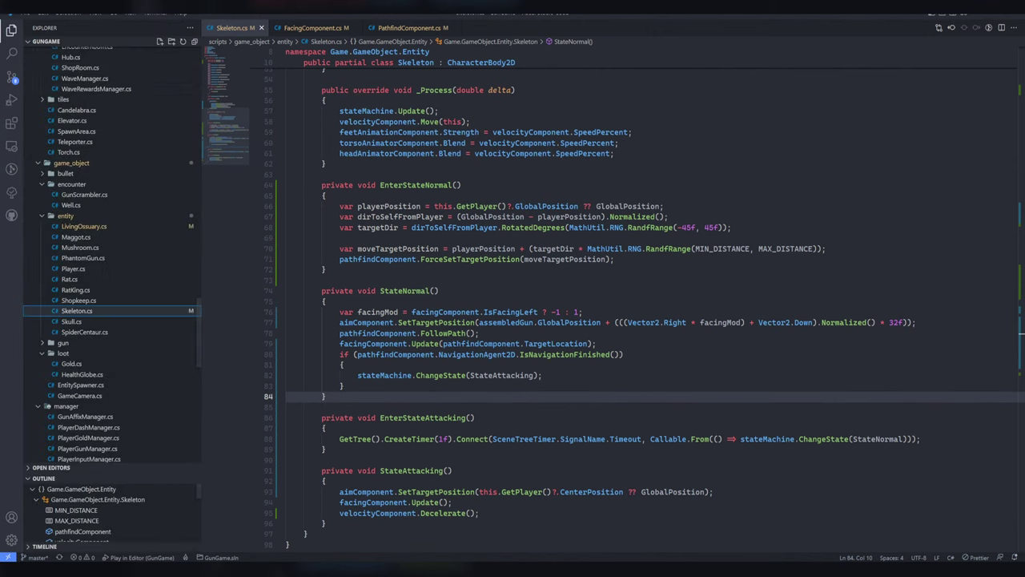
# - Switch back to the Godot editor and stop the running Test scene
pyautogui.moveTo(104, 572)
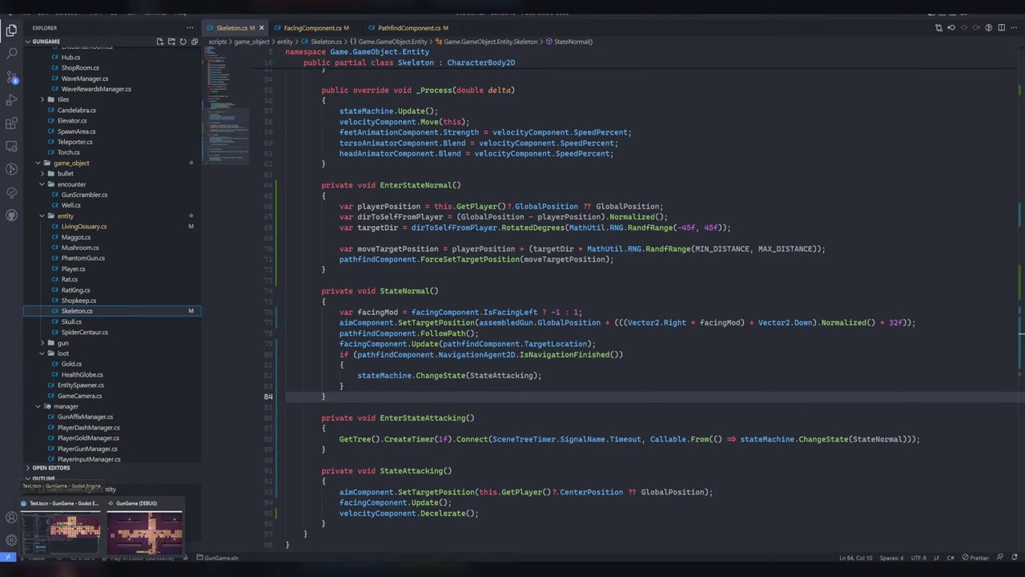
pyautogui.click(72, 529)
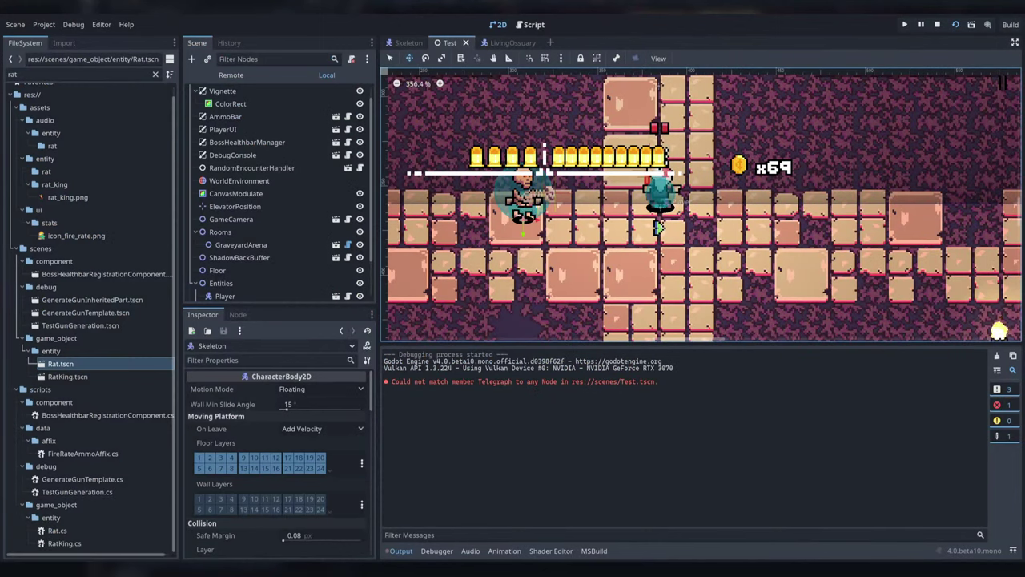
pyautogui.click(935, 25)
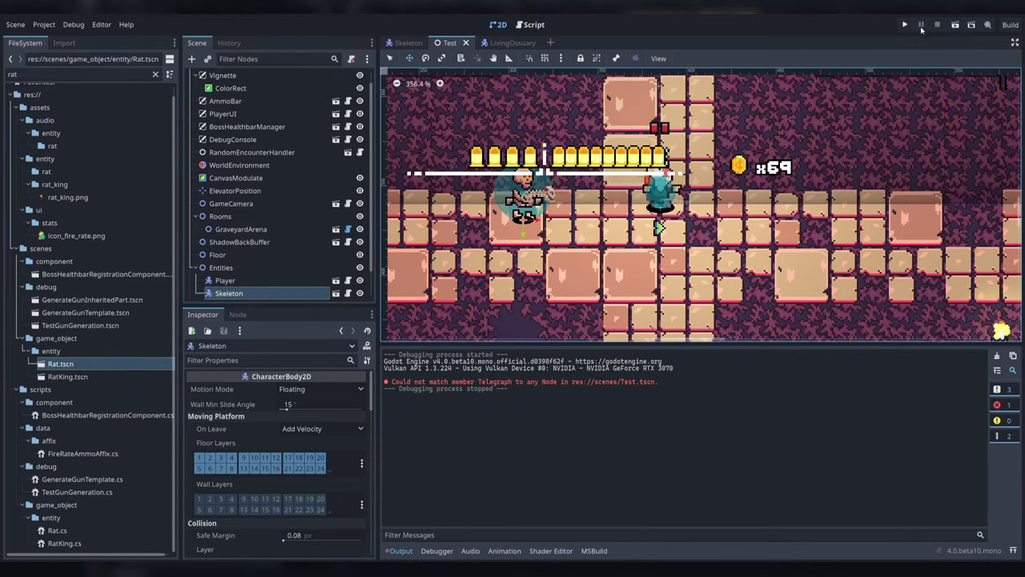
pyautogui.click(120, 528)
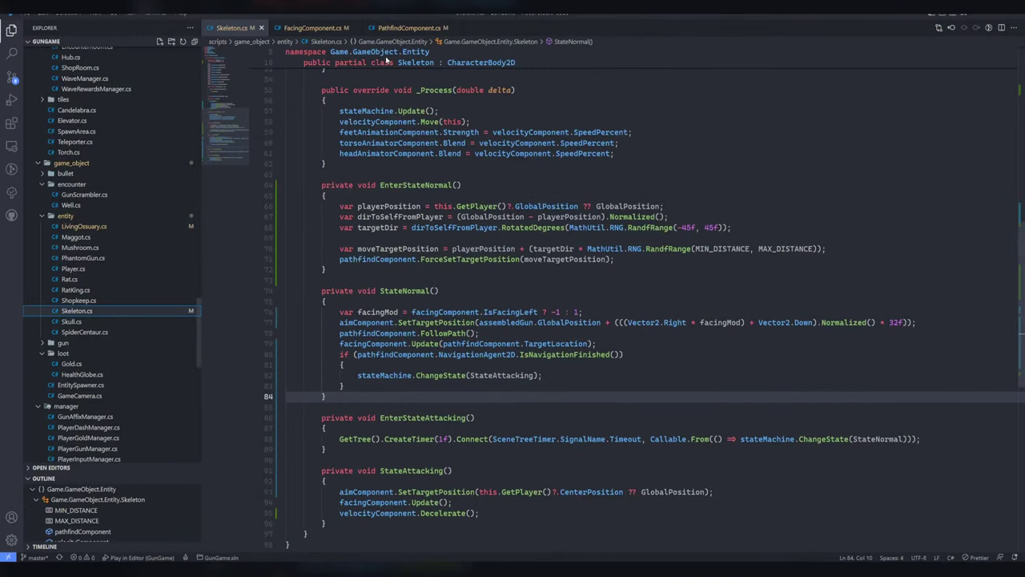
pyautogui.click(139, 525)
# - In the Skeleton scene, turn off Debug Draw Enabled on the PathfindComponent
pyautogui.click(506, 42)
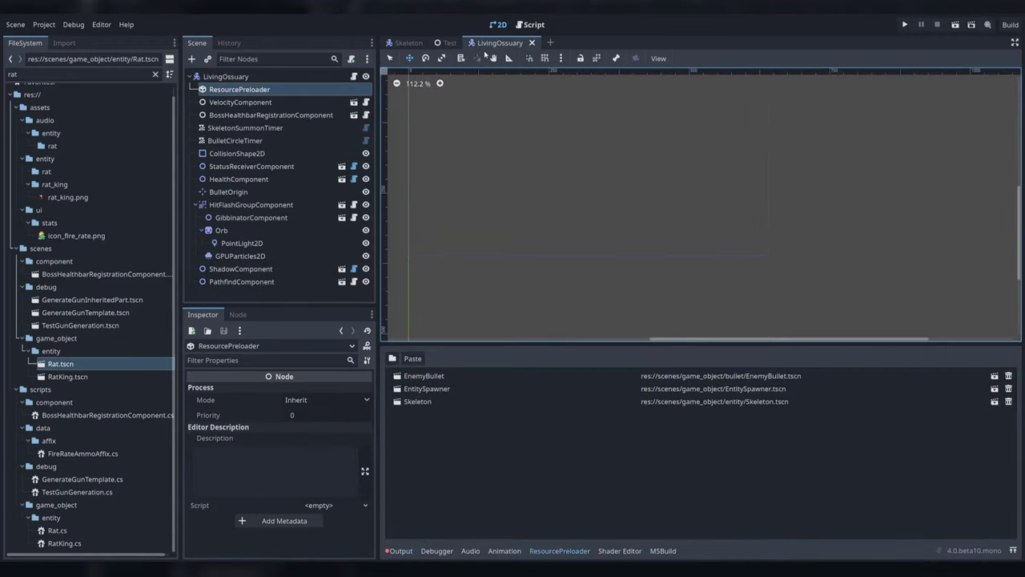
pyautogui.click(408, 43)
pyautogui.click(236, 153)
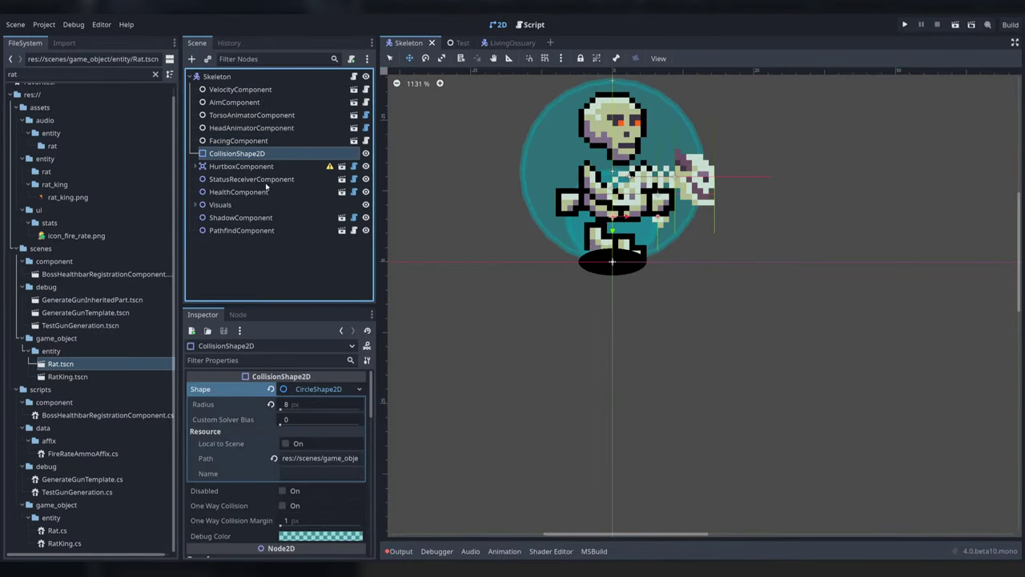
pyautogui.click(221, 204)
pyautogui.click(241, 230)
pyautogui.click(290, 405)
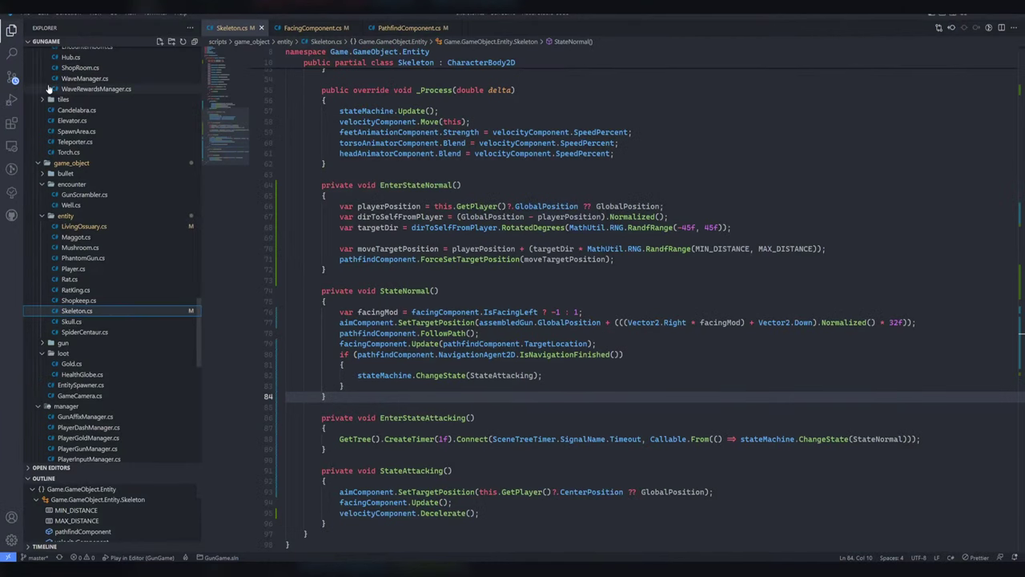
# - In Visual Studio Code, commit all pending GunGame changes with the message "skeleton pathing A"
pyautogui.click(12, 77)
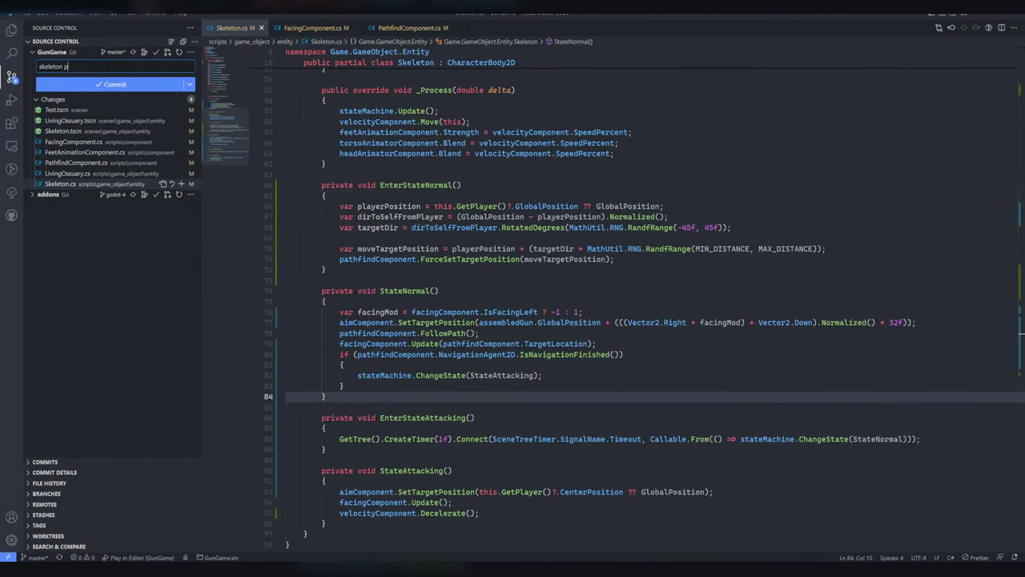
pyautogui.write('skeleton pathing A')
pyautogui.hotkey('ctrl', 'Return')
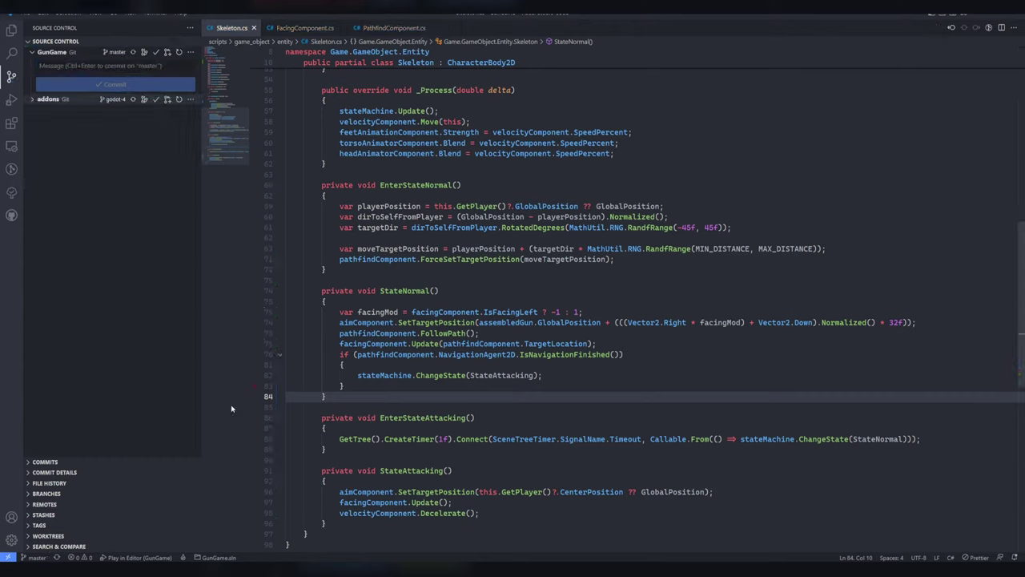
# - Back in Godot, expand the skeleton's HurtboxComponent and Visuals nodes and inspect the AssembledGun's properties
pyautogui.hotkey('alt', 'Tab')
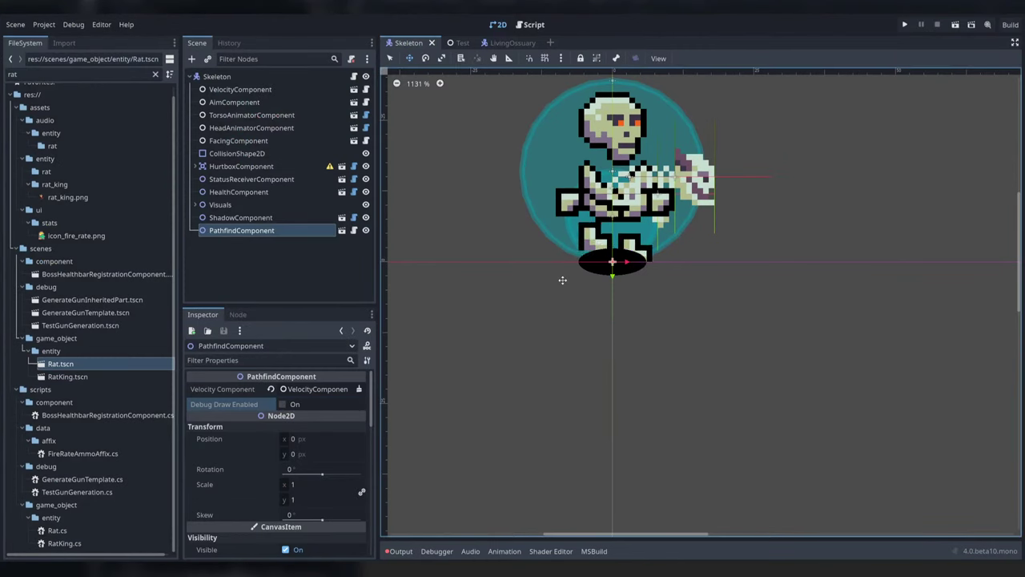
pyautogui.click(195, 204)
pyautogui.click(196, 204)
pyautogui.click(196, 166)
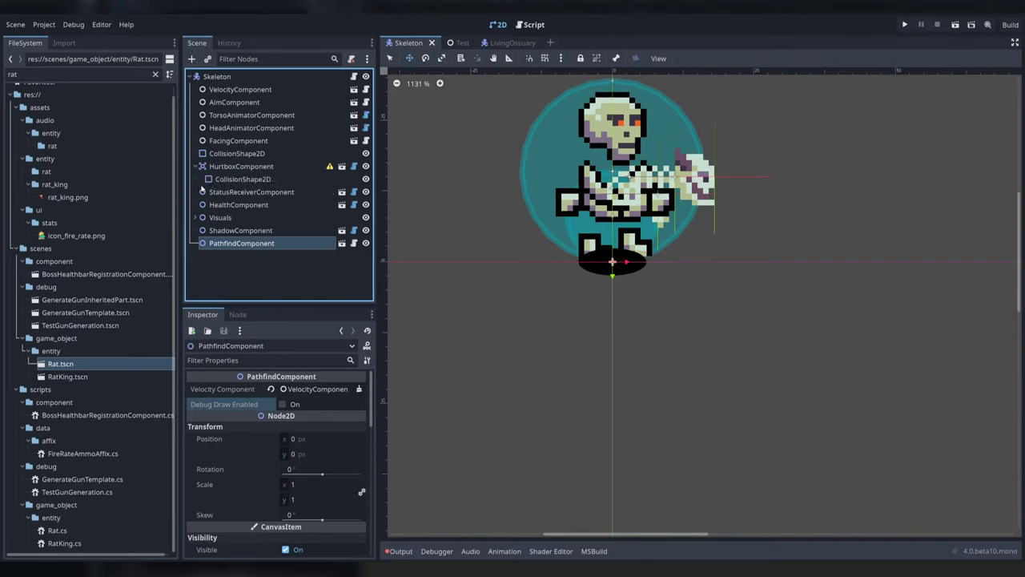
pyautogui.click(195, 217)
pyautogui.scroll(-5, 224, 216)
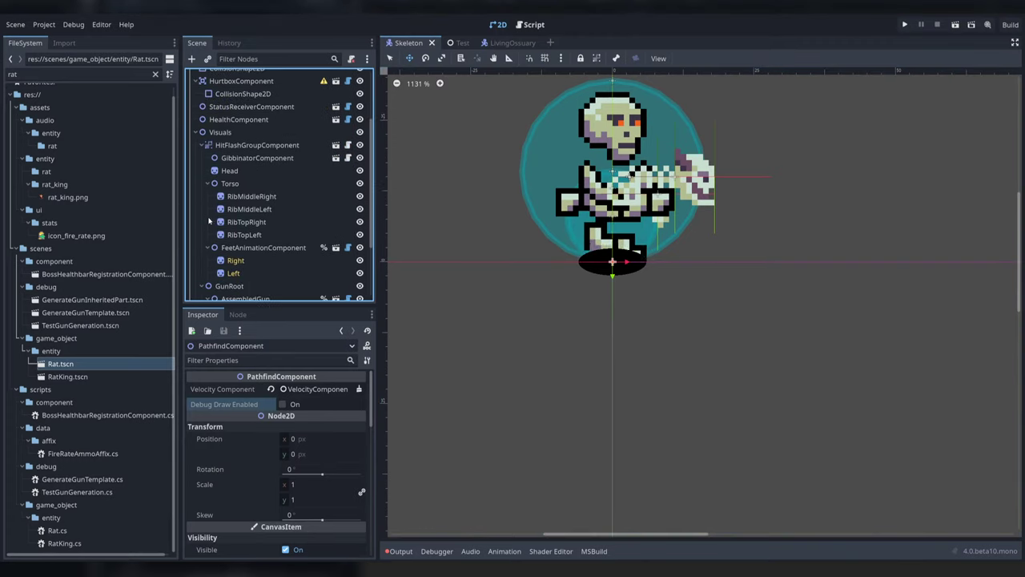
pyautogui.rightClick(255, 213)
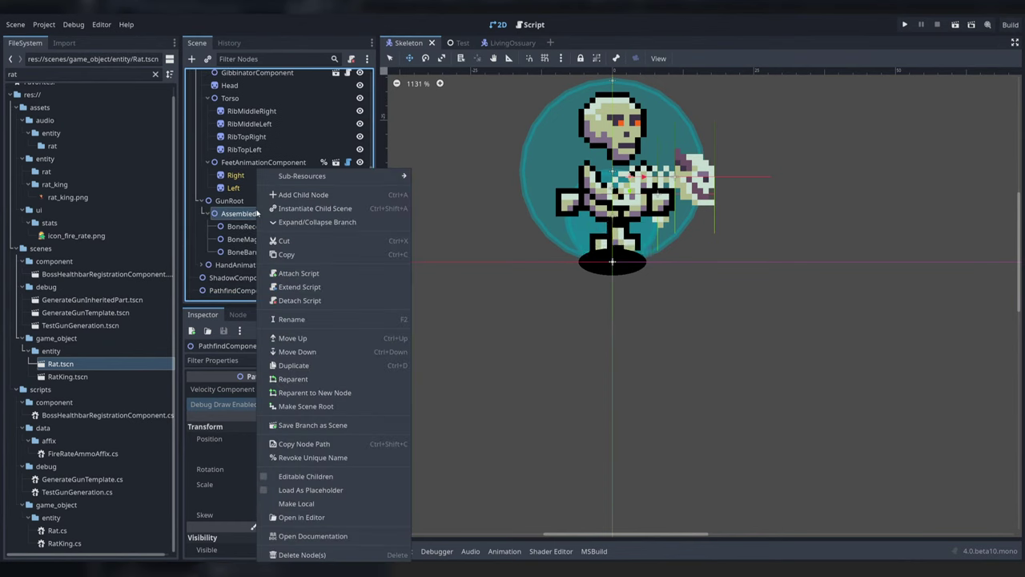
pyautogui.press('Escape')
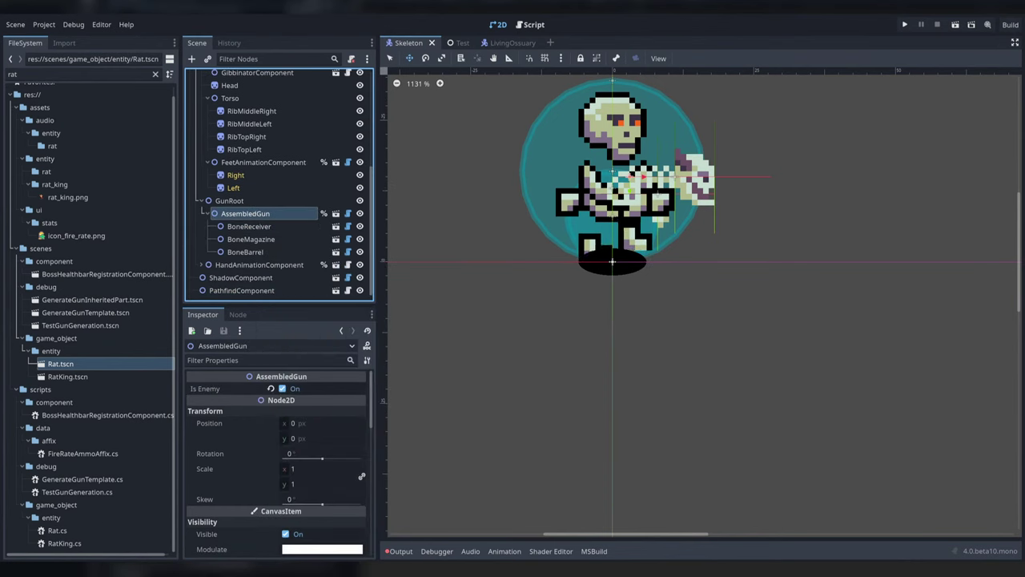
# - In Visual Studio Code, review FacingComponent.cs and the attack state methods of Skeleton.cs, including EnterStateAttacking's timer callback
pyautogui.hotkey('alt', 'Tab')
pyautogui.click(308, 33)
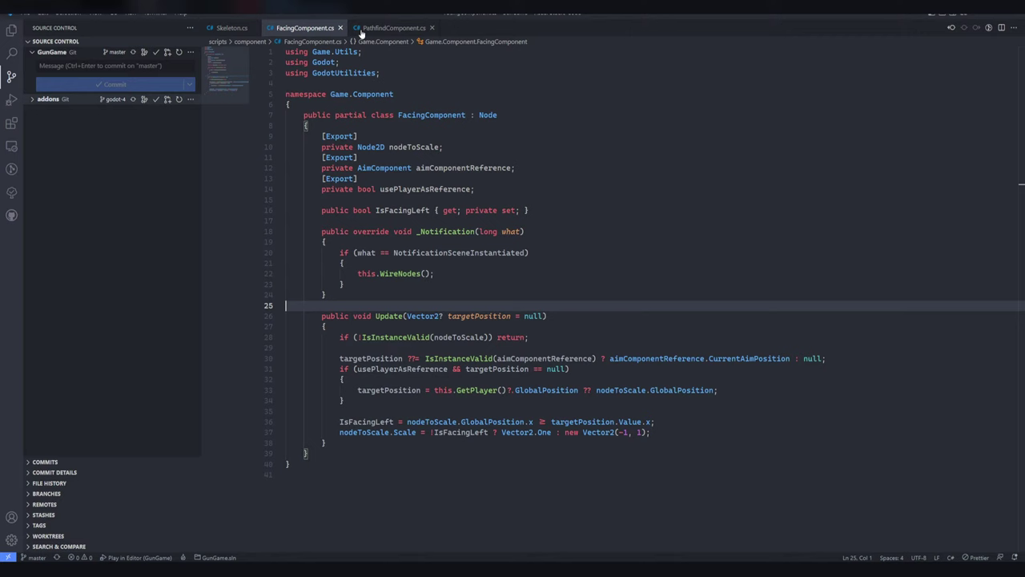
pyautogui.click(230, 28)
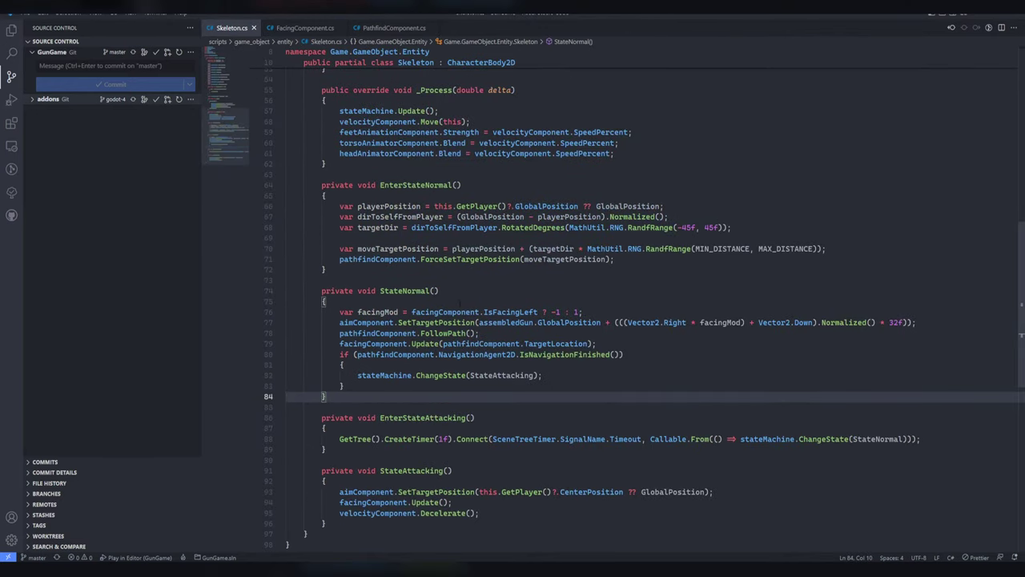
pyautogui.scroll(-4, 640, 321)
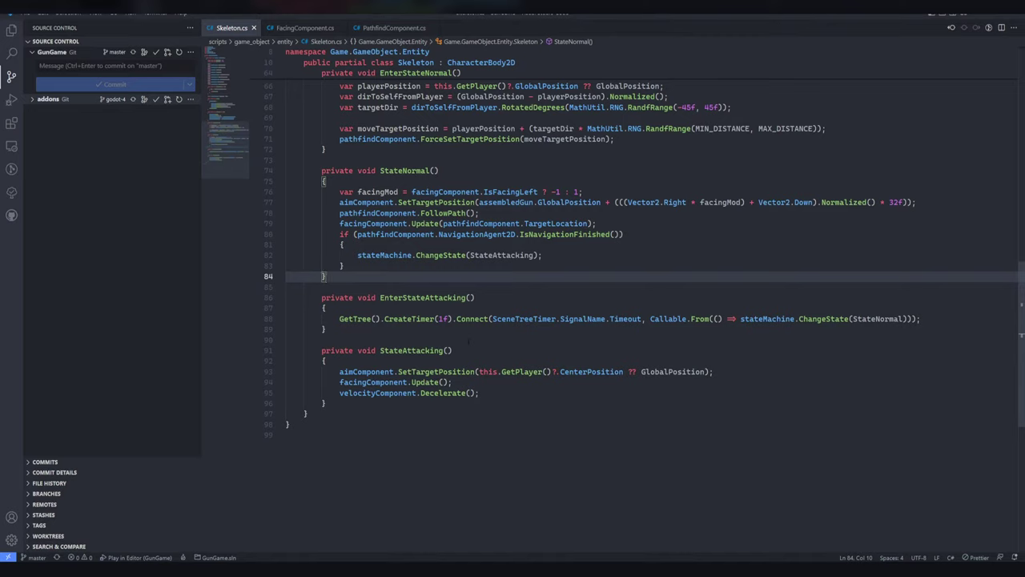
pyautogui.moveTo(740, 319); pyautogui.dragTo(912, 318)
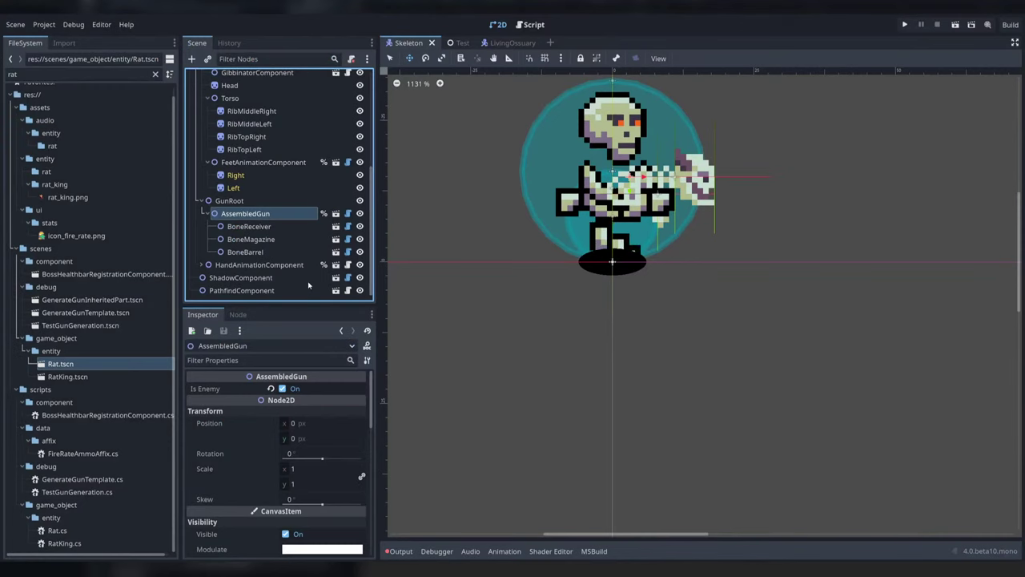
# - In Godot, add a Timer node as a child of the Skeleton root node
pyautogui.scroll(6, 305, 198)
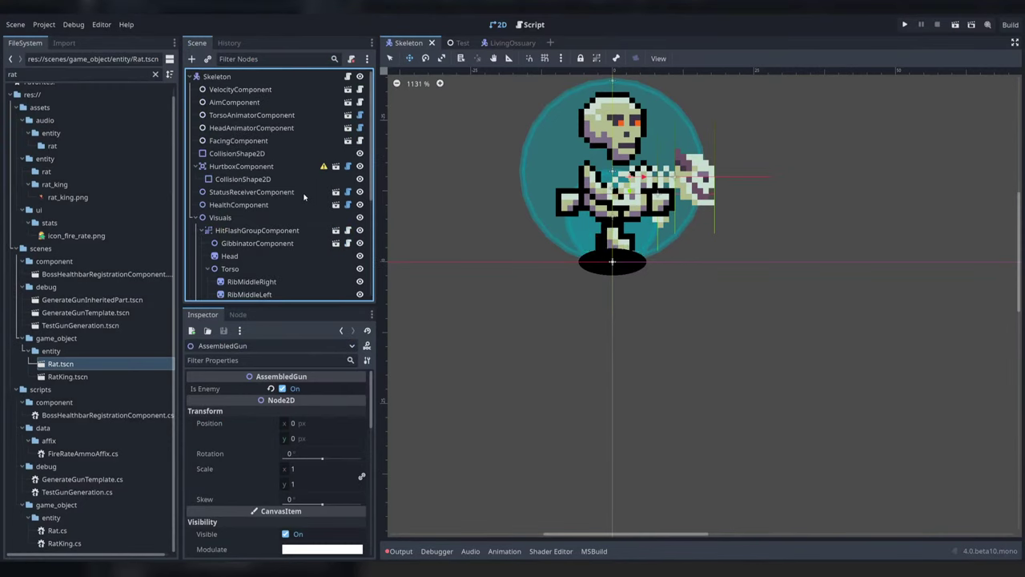
pyautogui.rightClick(245, 77)
pyautogui.click(353, 103)
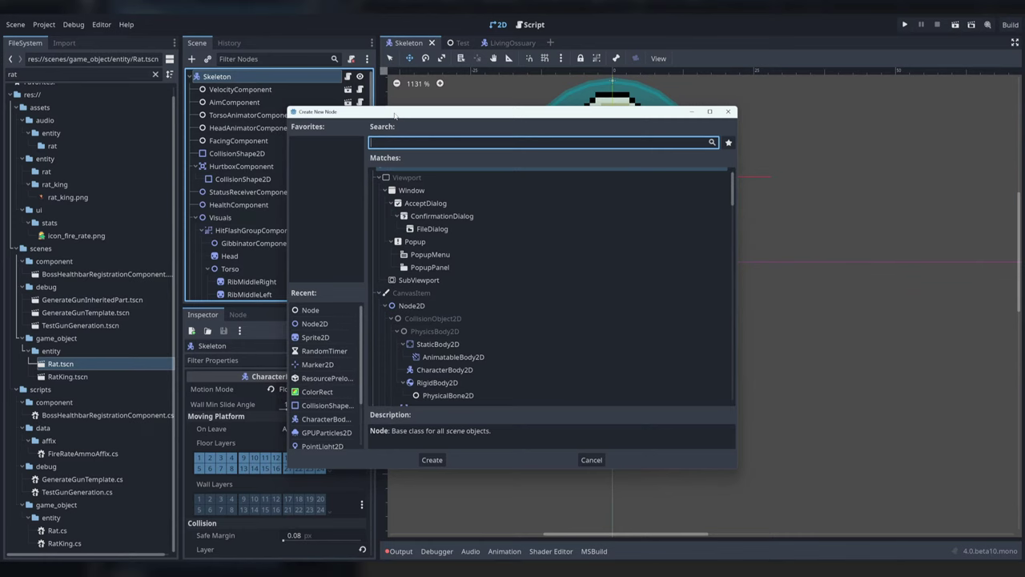
pyautogui.write('timer')
pyautogui.press('Return')
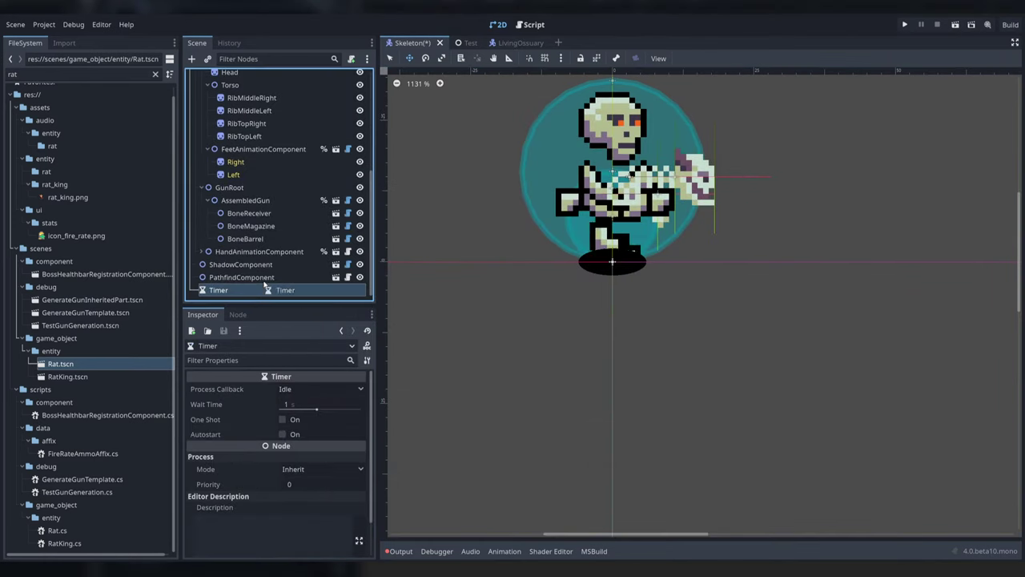
# - Move the new Timer node between FacingComponent and CollisionShape2D in the Skeleton scene tree
pyautogui.scroll(7, 264, 280)
pyautogui.rightClick(248, 152)
pyautogui.click(244, 152)
pyautogui.scroll(-7, 233, 256)
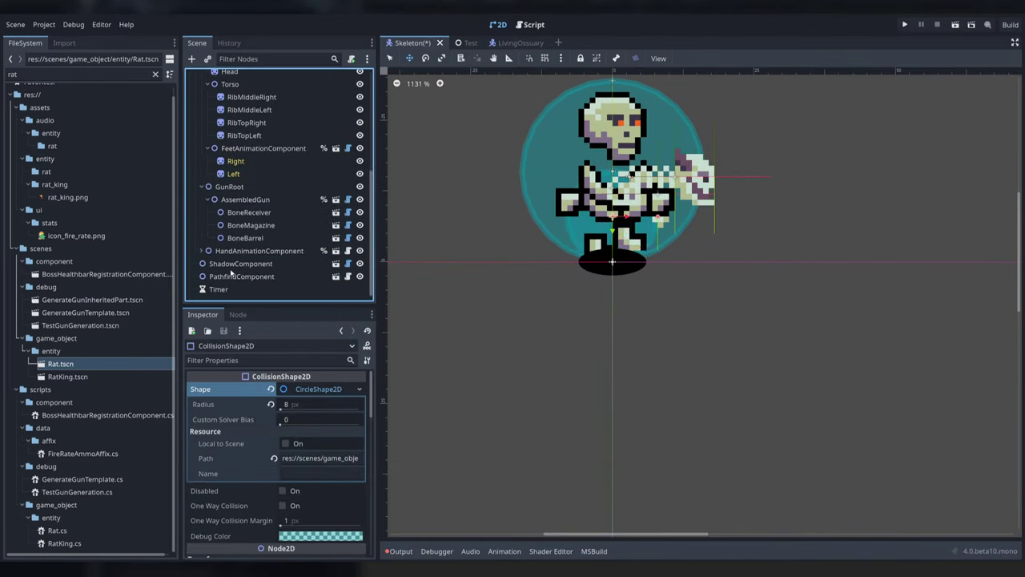
pyautogui.moveTo(218, 289); pyautogui.dragTo(237, 152)
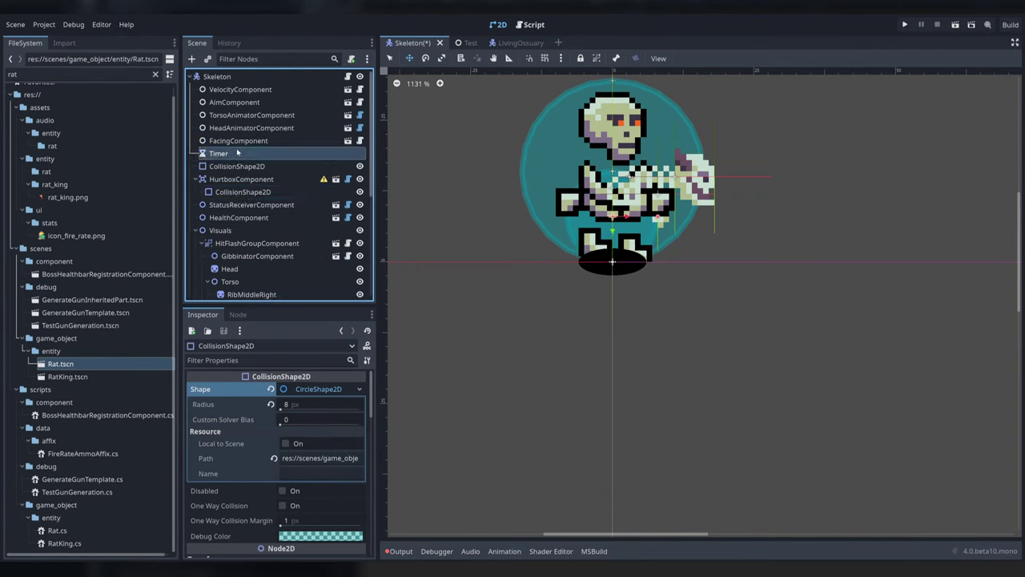
# - Rename the Timer node to PreAttackTimer
pyautogui.doubleClick(237, 152)
pyautogui.write('PreAtta')
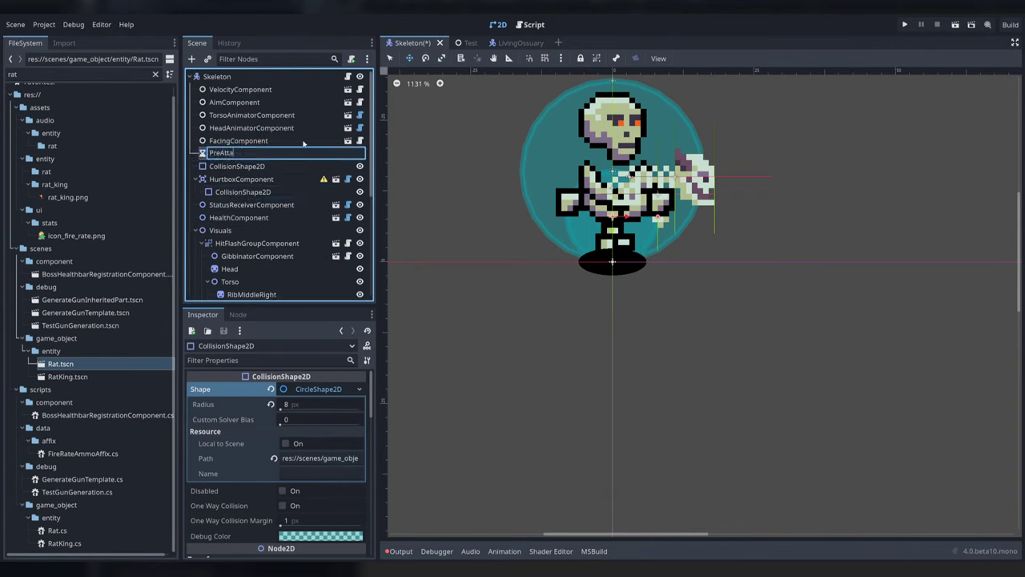
pyautogui.write('ckTimer')
pyautogui.press('Return')
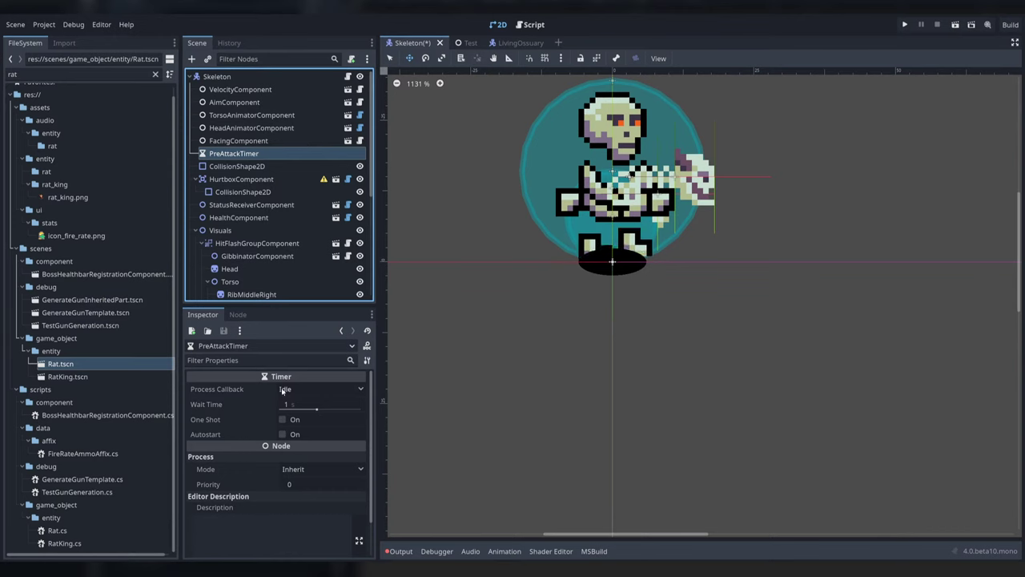
# - Make PreAttackTimer one-shot, and in Visual Studio Code declare it in Skeleton.cs as the [Node] field private Timer preAttackTimer after headAnimatorComponent
pyautogui.click(282, 418)
pyautogui.click(505, 227)
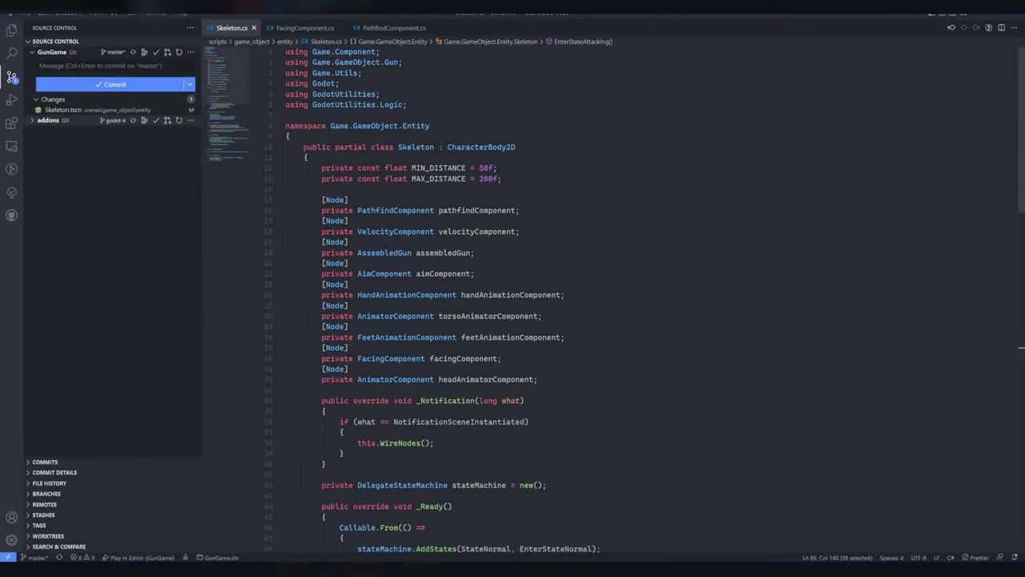
pyautogui.click(547, 379)
pyautogui.press('Return')
pyautogui.write('[Node]')
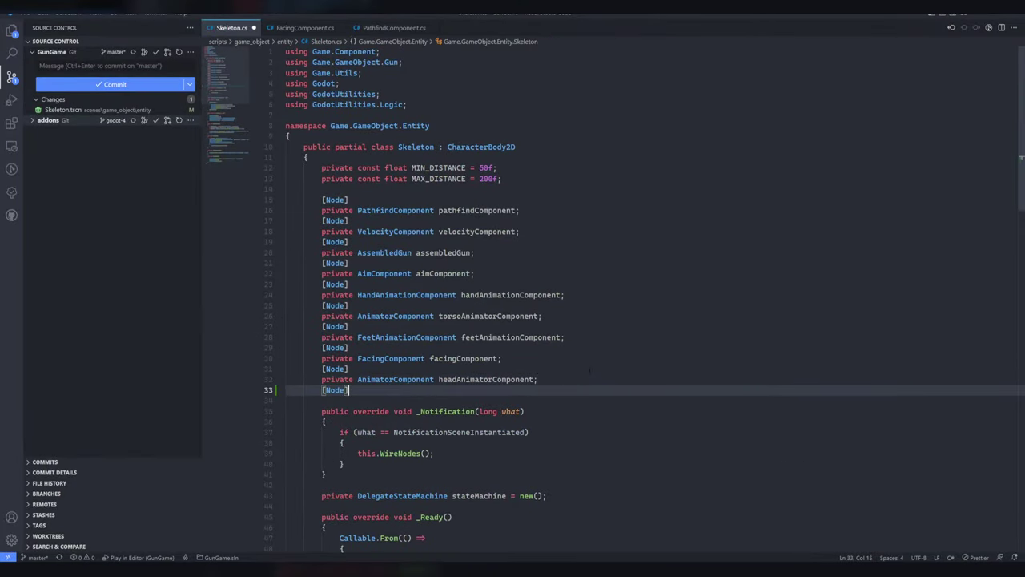
pyautogui.press('Return')
pyautogui.write('private Timer preAttackTimer;')
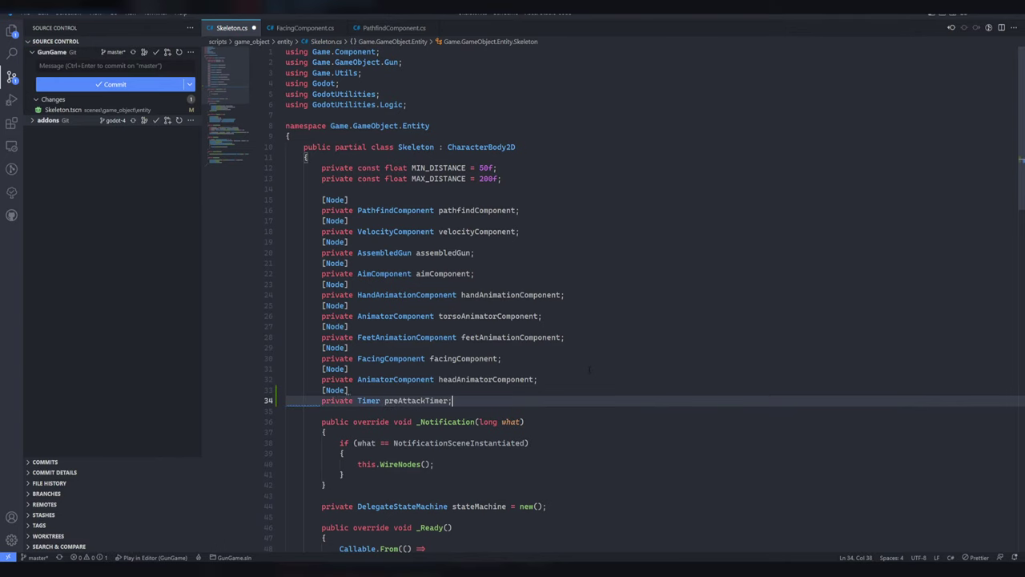
pyautogui.hotkey('ctrl', 's')
# - Add preAttackTimer.Start(); as the first line of the EnterStateAttacking method in Skeleton.cs
pyautogui.scroll(-15, 590, 370)
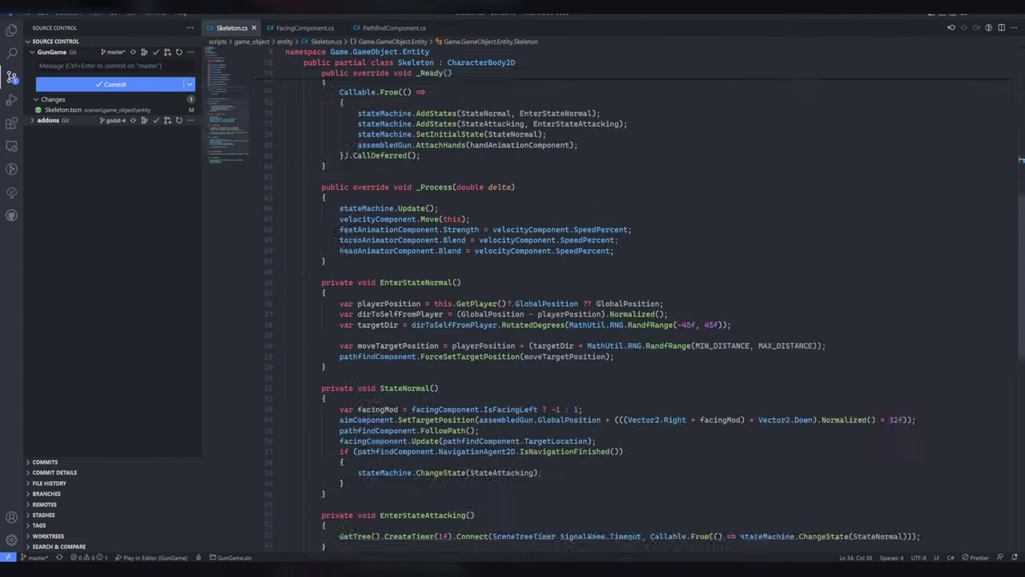
pyautogui.scroll(9, 590, 370)
pyautogui.scroll(-6, 589, 370)
pyautogui.scroll(-4, 589, 370)
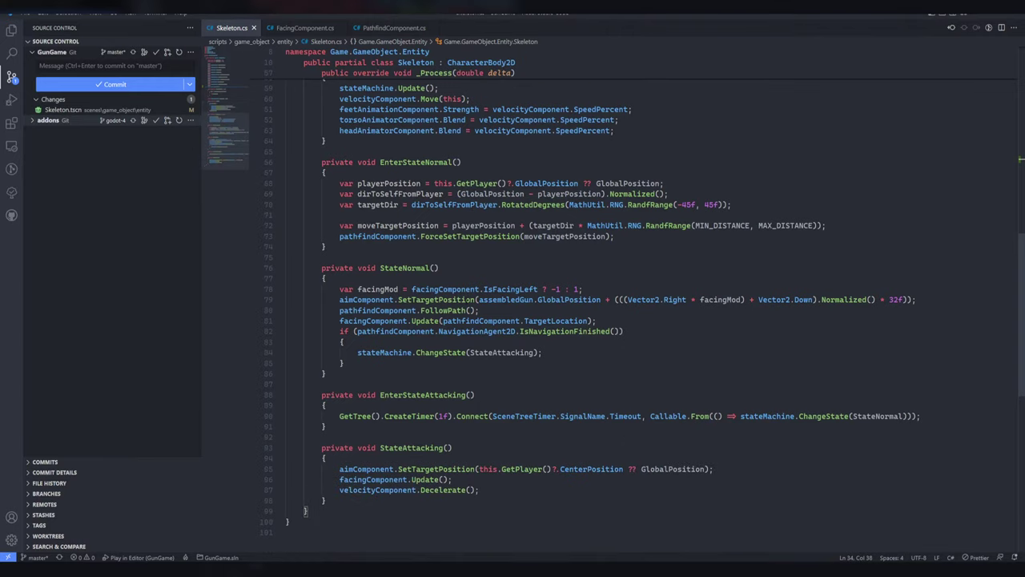
pyautogui.click(590, 368)
pyautogui.press('Up')
pyautogui.press('Return')
pyautogui.write('preA')
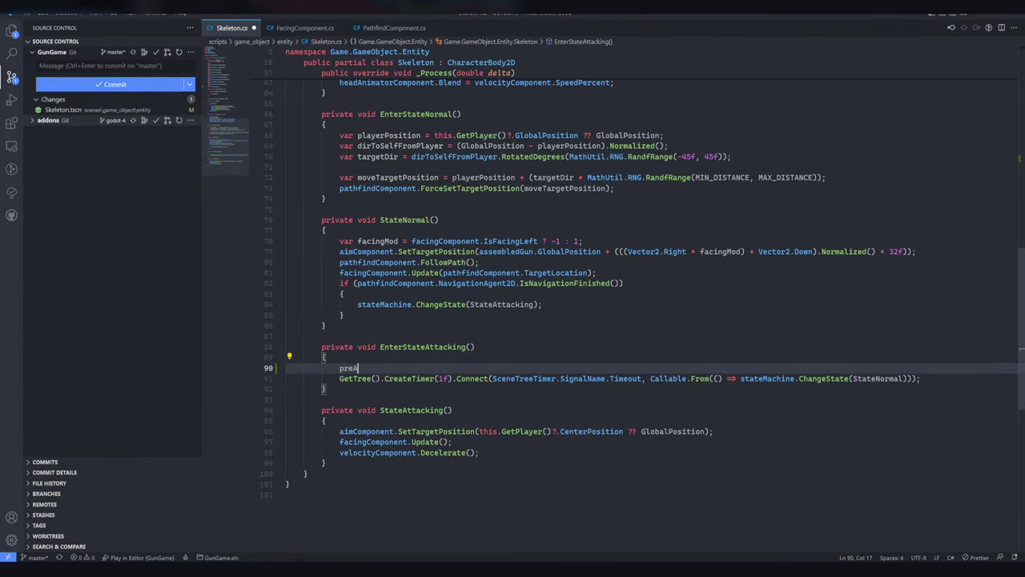
pyautogui.write('ttackTimer.Start();')
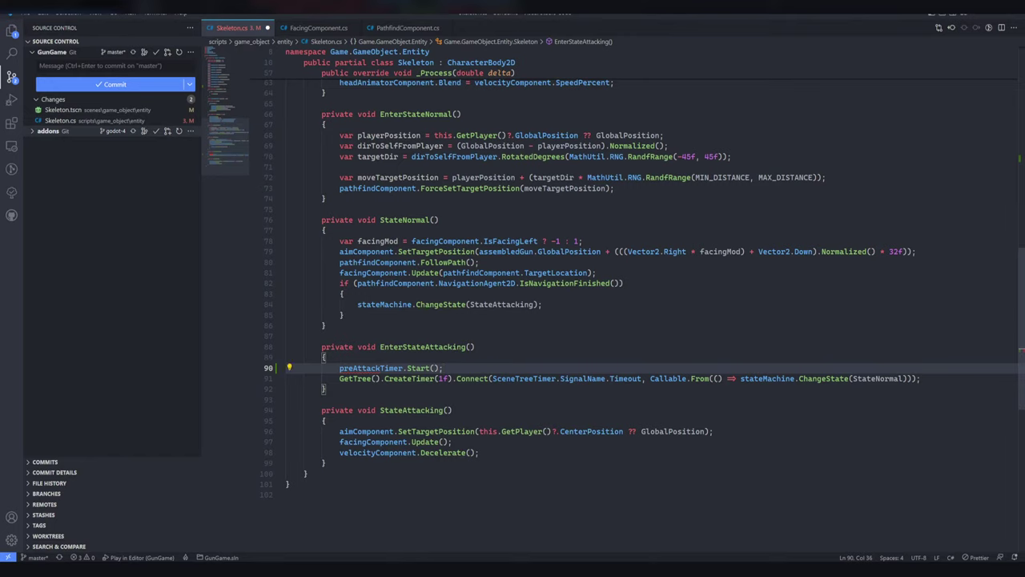
# - Rename the EnterStateAttacking method to EnterStatePreAttack throughout the code
pyautogui.click(465, 390)
pyautogui.doubleClick(465, 379)
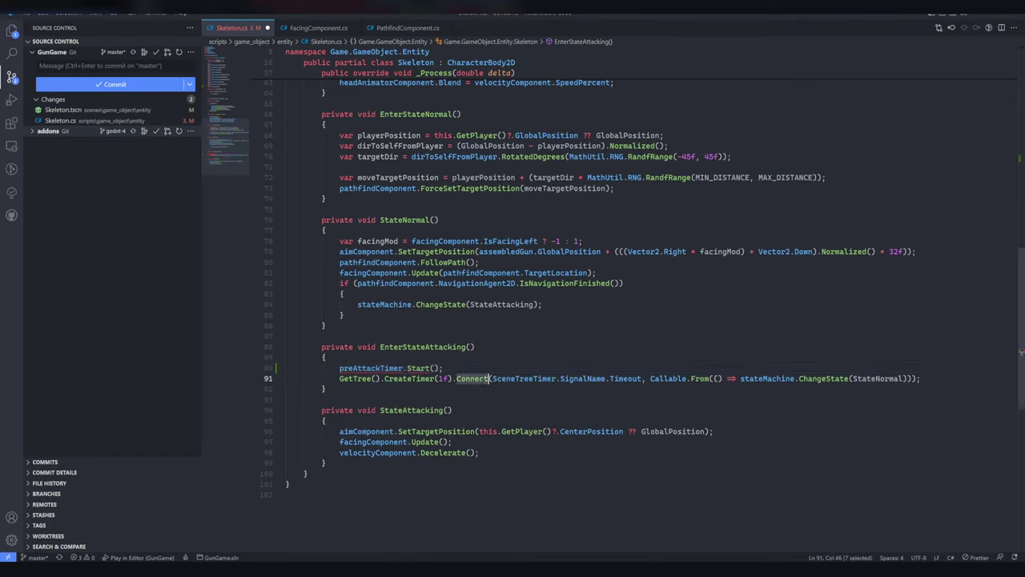
pyautogui.tripleClick(464, 379)
pyautogui.click(440, 358)
pyautogui.click(440, 348)
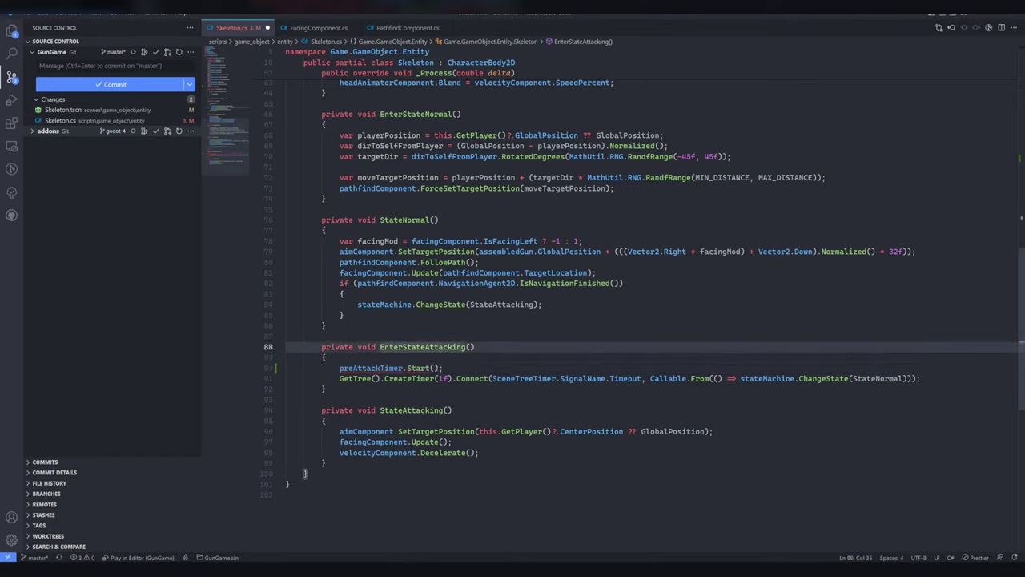
pyautogui.press('F2')
pyautogui.write('EnterStatePre')
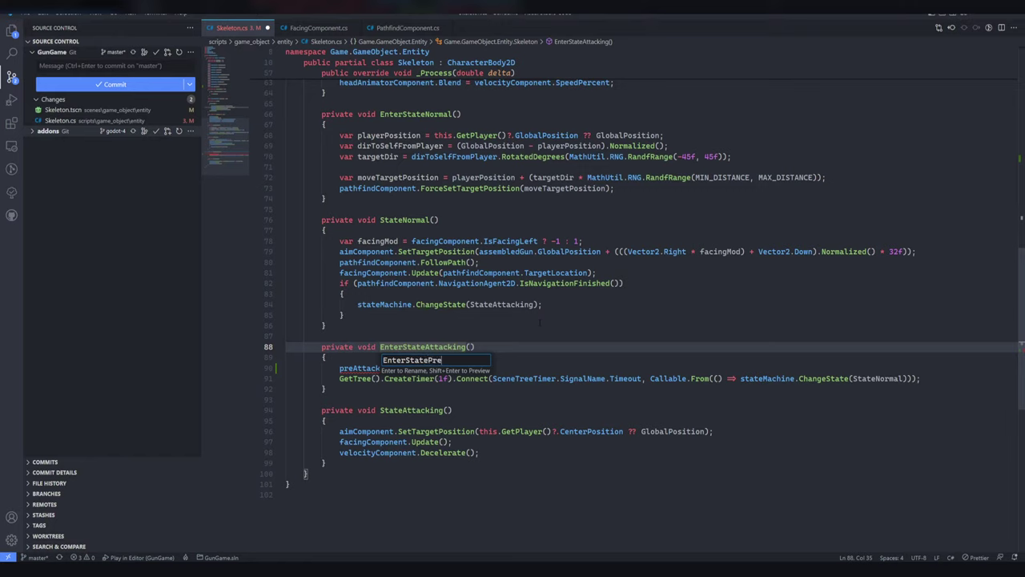
pyautogui.write('Attack')
pyautogui.press('Return')
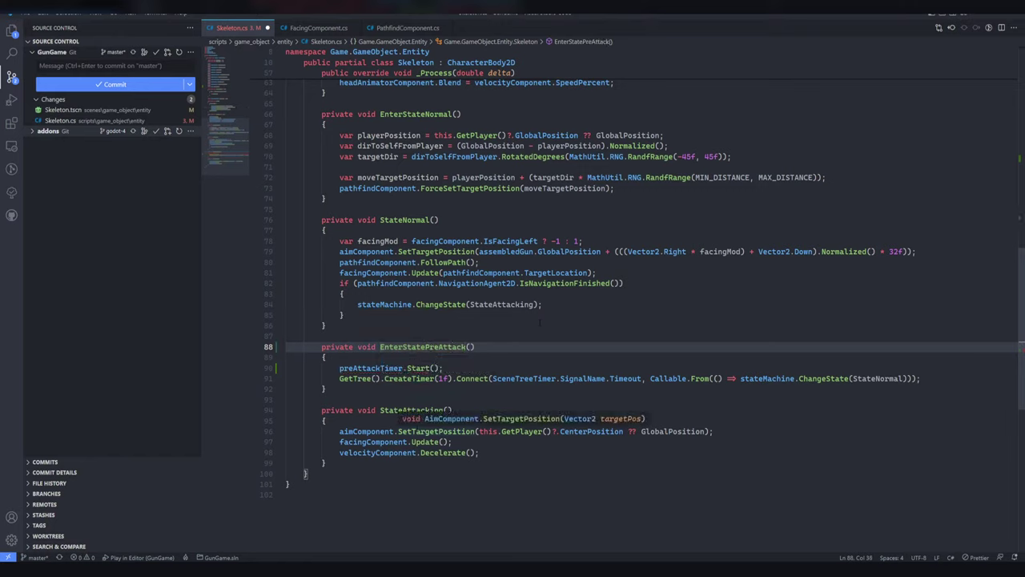
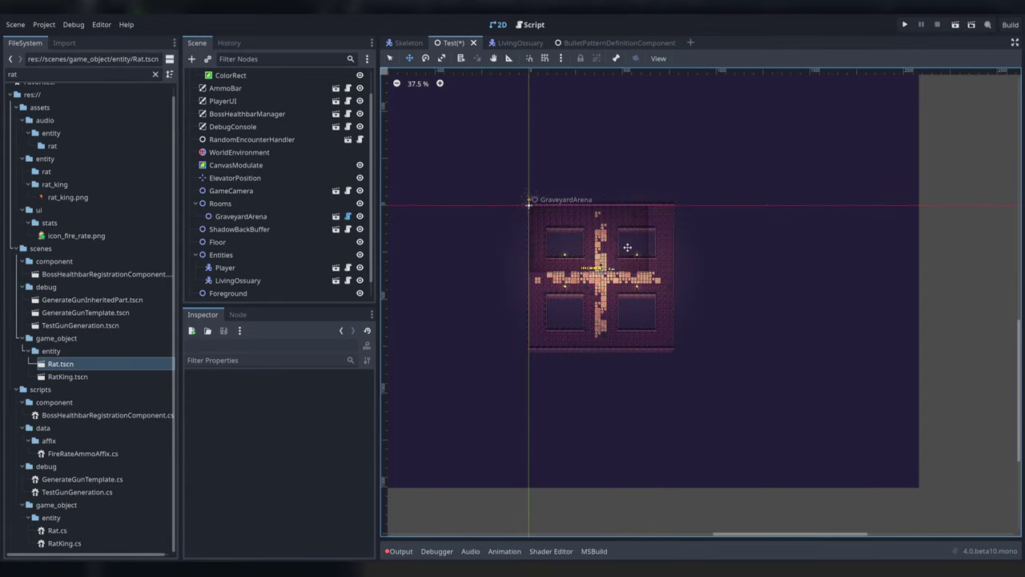
# - In Godot, delete the Skeleton instance under Entities in the Test scene
pyautogui.scroll(10, 538, 282)
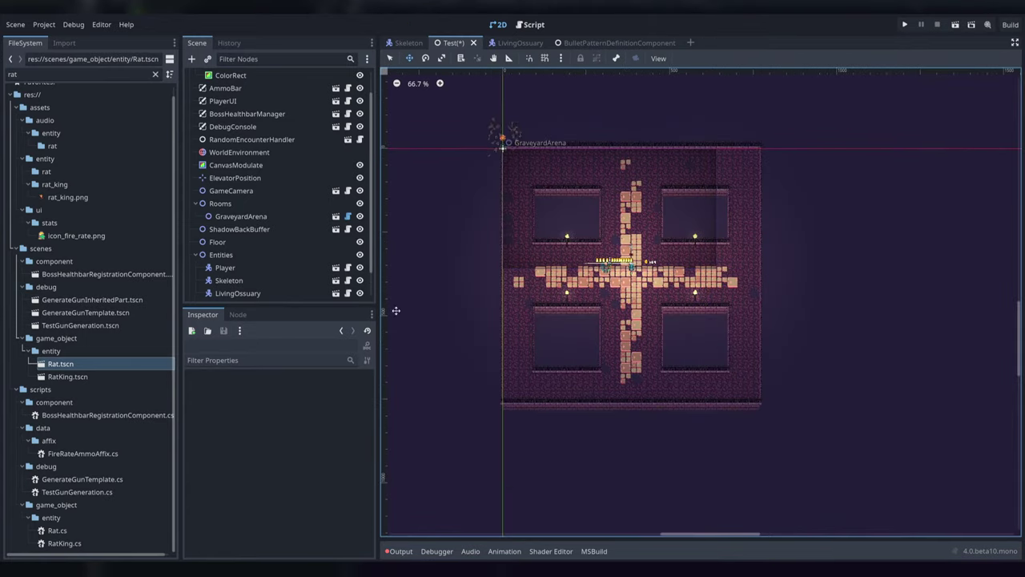
pyautogui.click(258, 281)
pyautogui.press('Delete')
pyautogui.press('Return')
# - Move the LivingOssuary boss in the graveyard arena to about x 274, y 398 px and save the Test scene
pyautogui.click(258, 280)
pyautogui.moveTo(736, 276); pyautogui.dragTo(782, 366)
pyautogui.moveTo(693, 254); pyautogui.dragTo(737, 296)
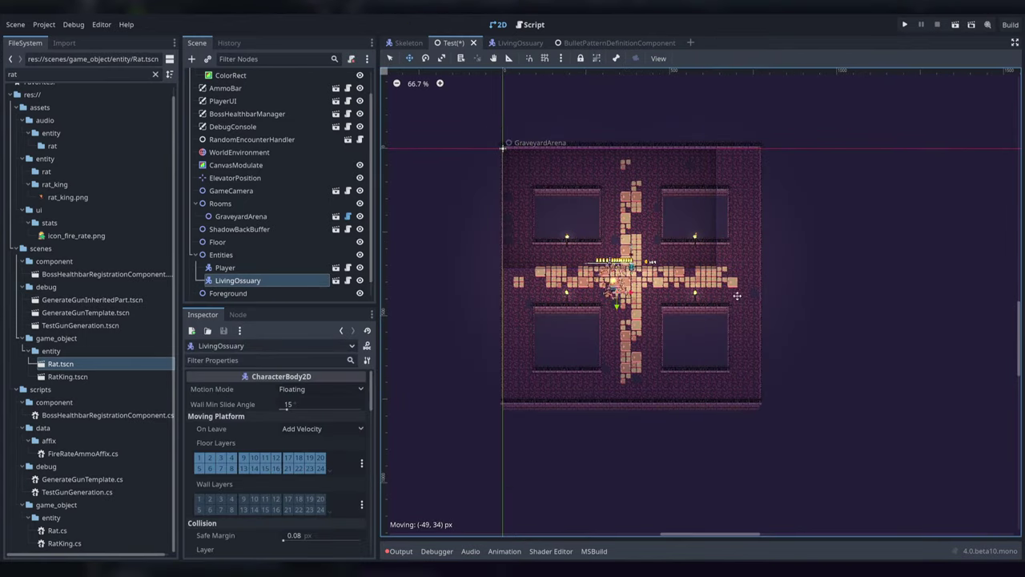
pyautogui.hotkey('ctrl', 's')
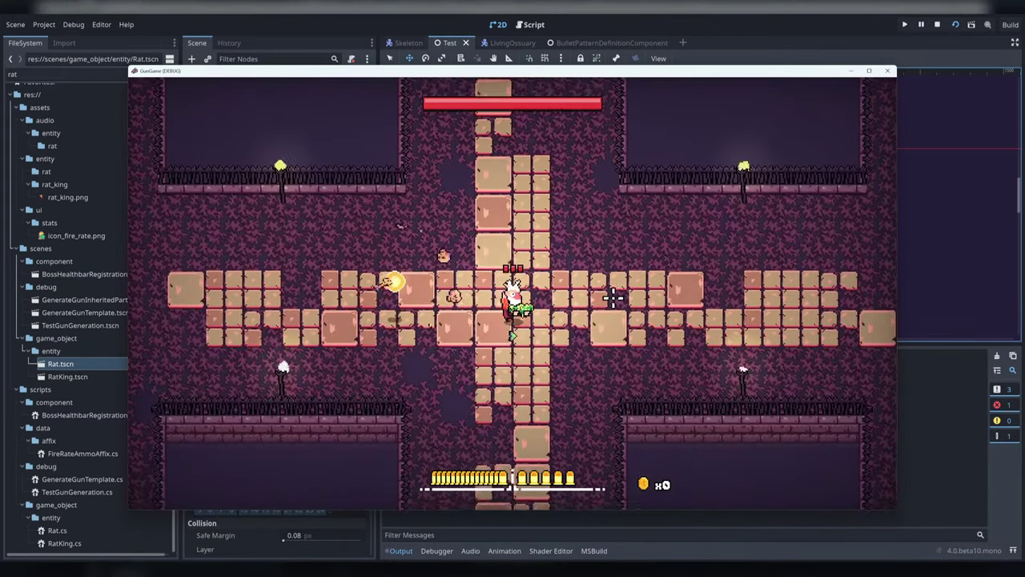
# - Playtest the Living Ossuary fight, dodging bullets and shooting the boss and its summoned skeletons, and close the game window
pyautogui.press('s')
pyautogui.press('d')
pyautogui.press('d')
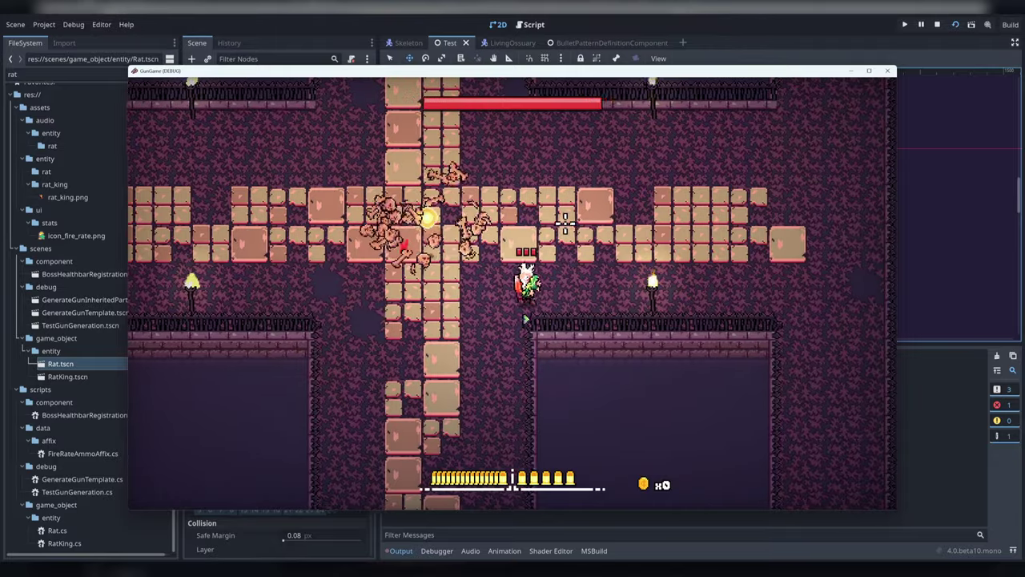
pyautogui.press('w')
pyautogui.press('d')
pyautogui.click(419, 291)
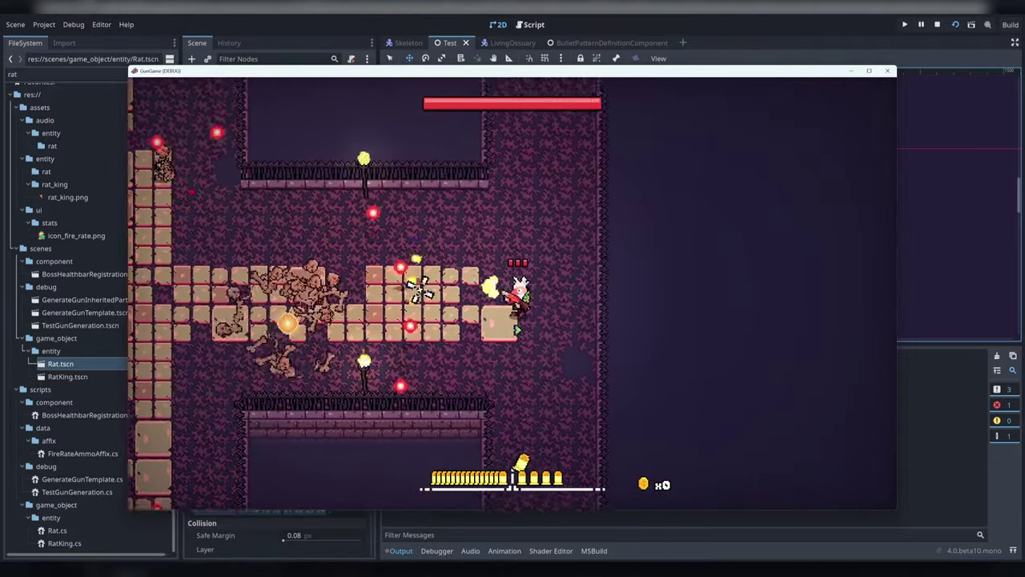
pyautogui.press('a')
pyautogui.press('s')
pyautogui.click(423, 272)
pyautogui.press('w')
pyautogui.click(628, 304)
pyautogui.press('a')
pyautogui.press('s')
pyautogui.click(649, 243)
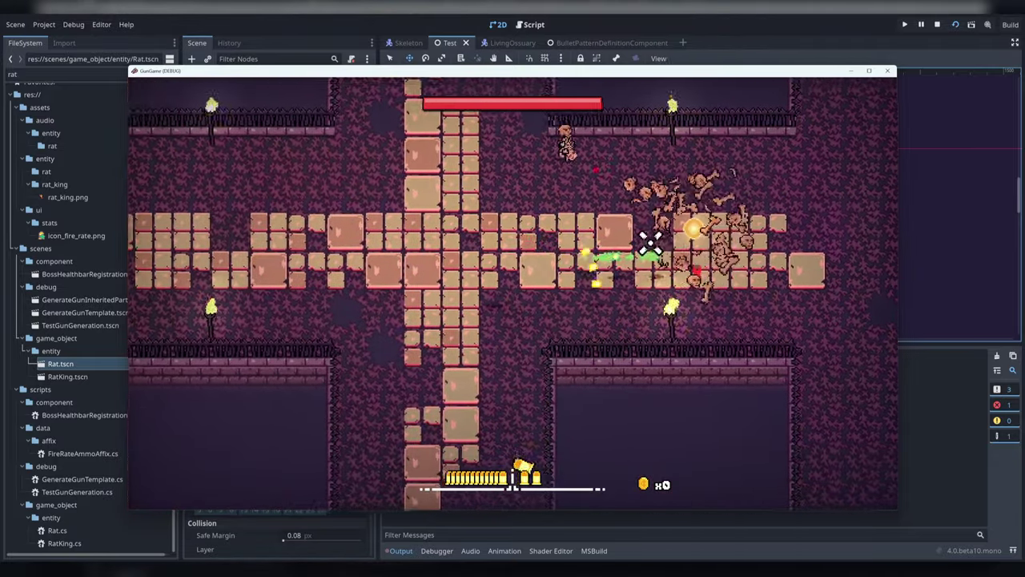
pyautogui.click(687, 279)
pyautogui.press('w')
pyautogui.click(775, 314)
pyautogui.press('a')
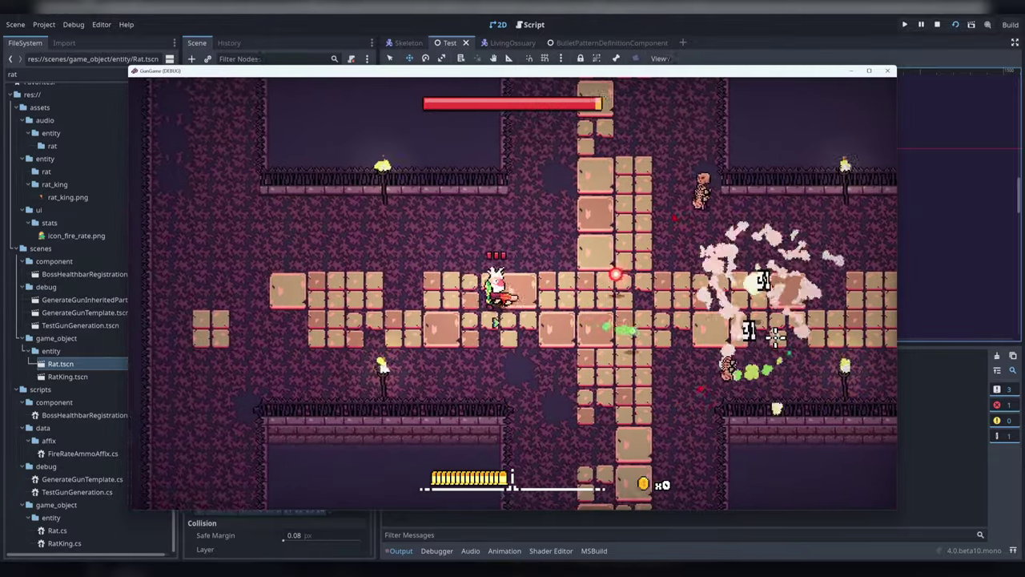
pyautogui.press('s')
pyautogui.click(812, 282)
pyautogui.press('w')
pyautogui.press('a')
pyautogui.click(771, 309)
pyautogui.click(709, 343)
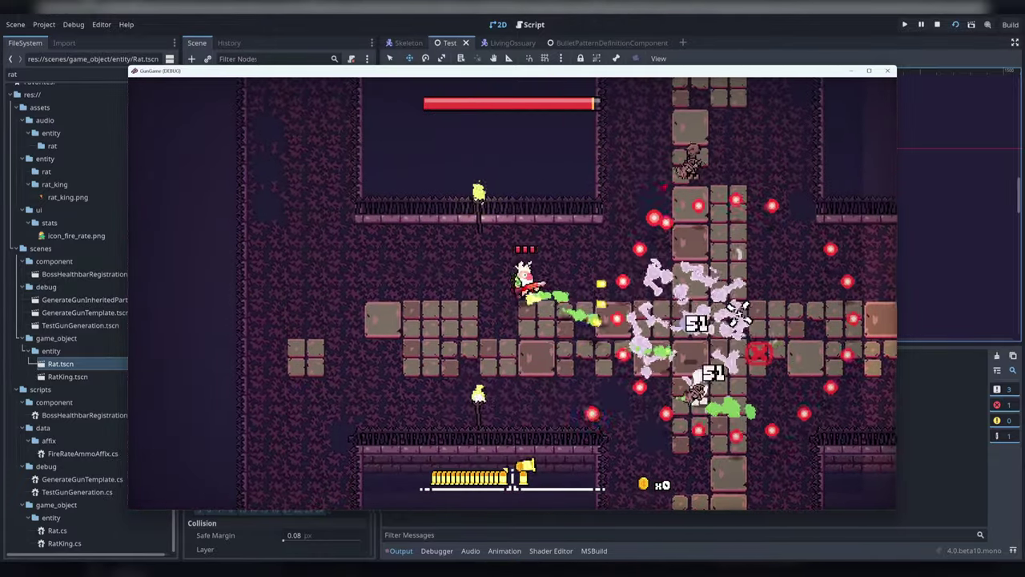
pyautogui.click(723, 357)
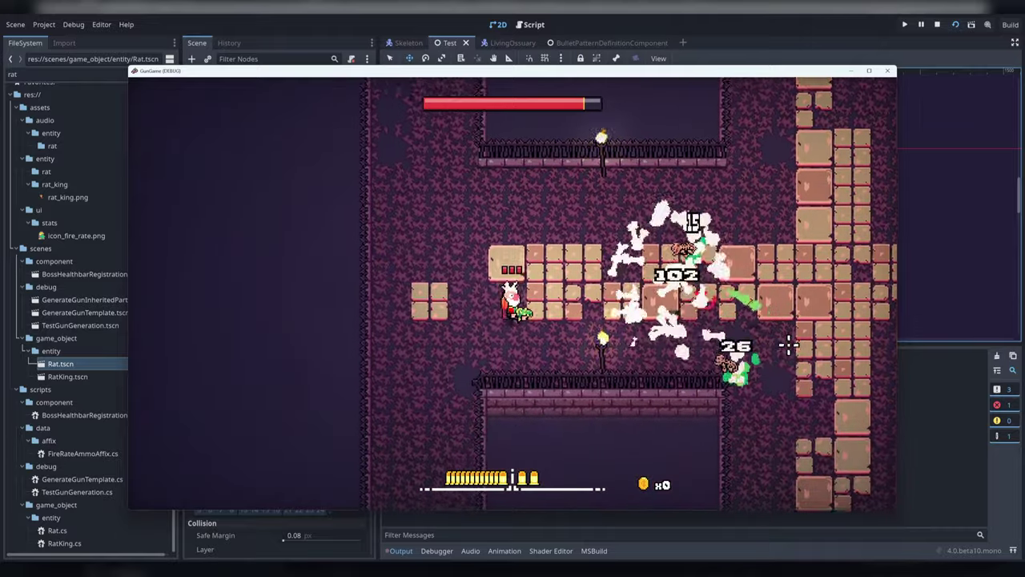
pyautogui.press('d')
pyautogui.press('w')
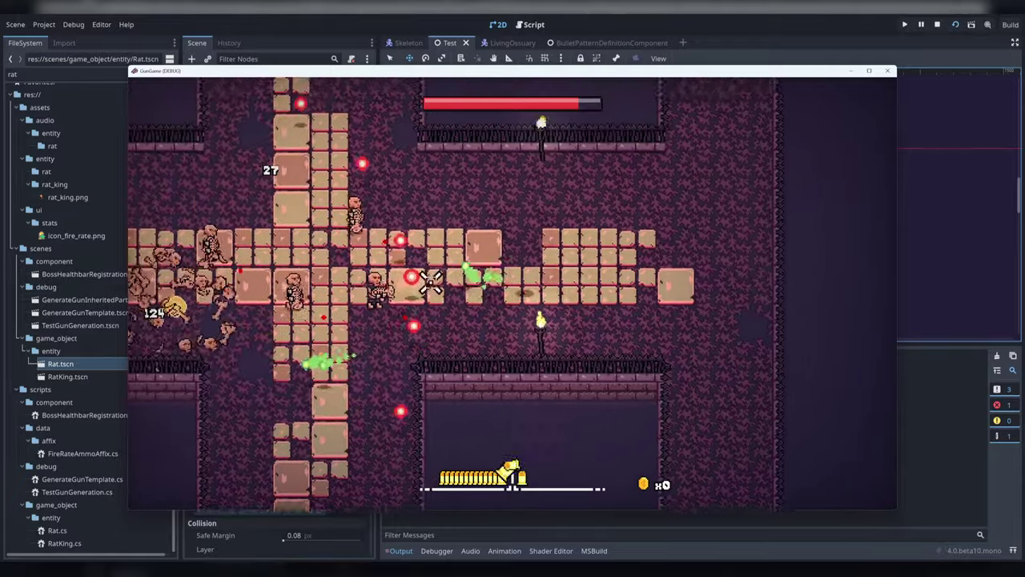
pyautogui.press('d')
pyautogui.press('w')
pyautogui.click(400, 288)
pyautogui.press('s')
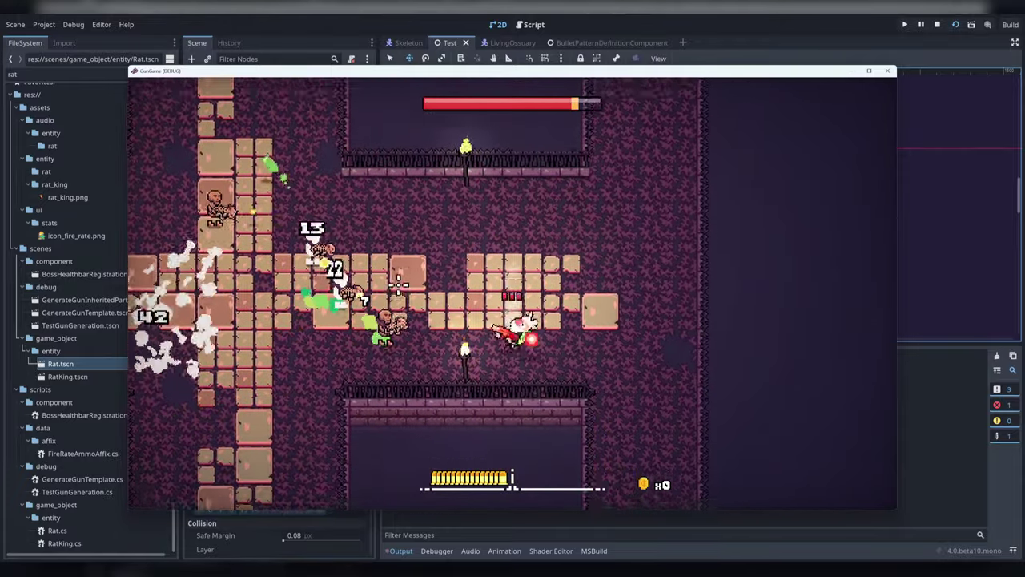
pyautogui.press('a')
pyautogui.click(441, 248)
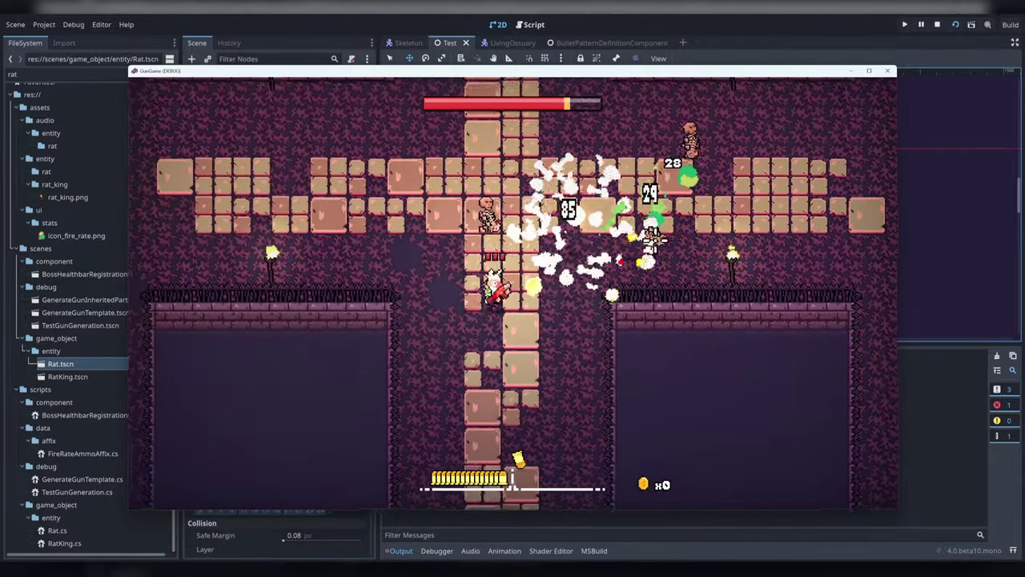
pyautogui.press('a')
pyautogui.press('w')
pyautogui.click(715, 293)
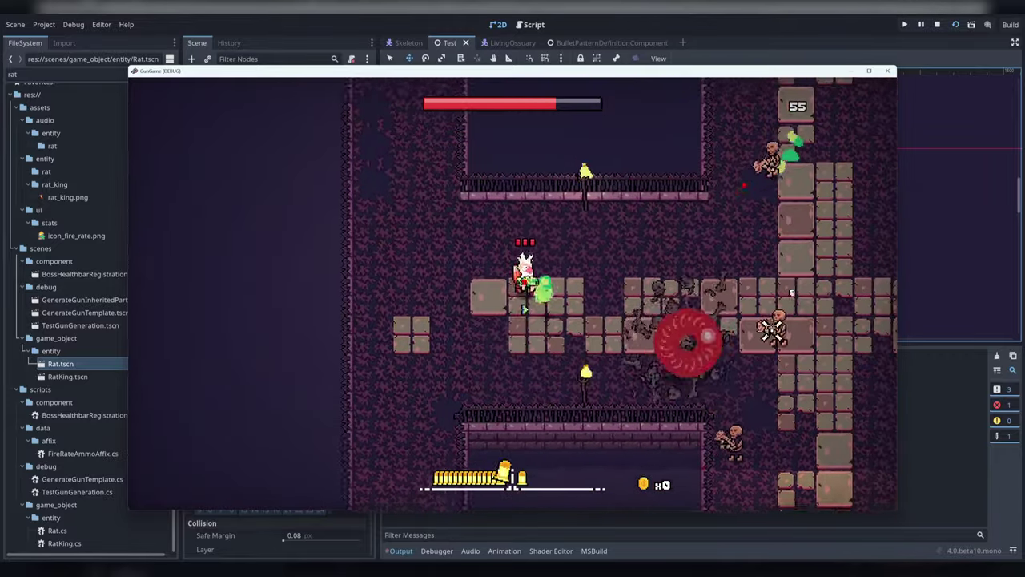
pyautogui.press('w')
pyautogui.click(773, 328)
pyautogui.press('a')
pyautogui.press('s')
pyautogui.press('d')
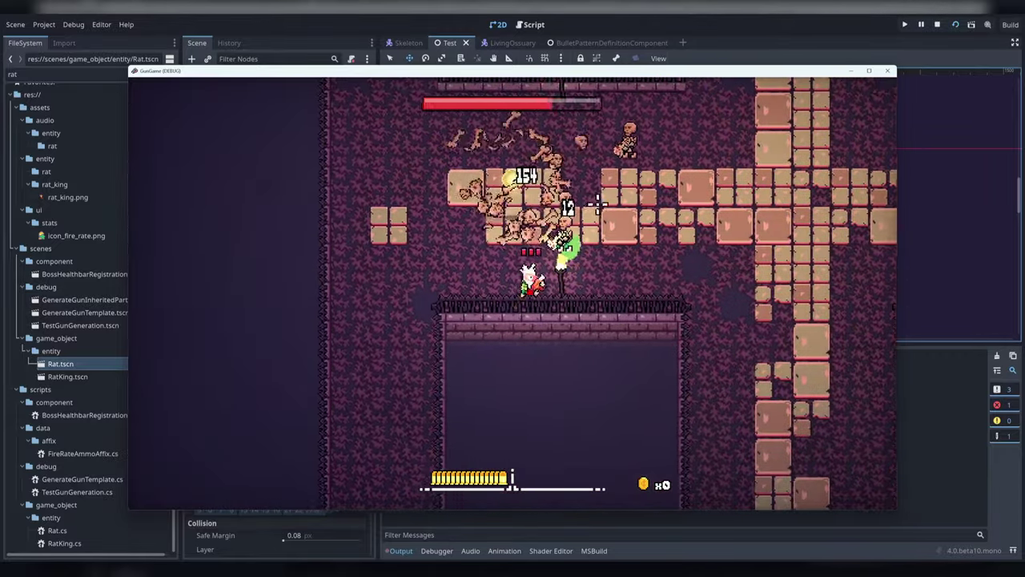
pyautogui.press('d')
pyautogui.click(468, 216)
pyautogui.press('w')
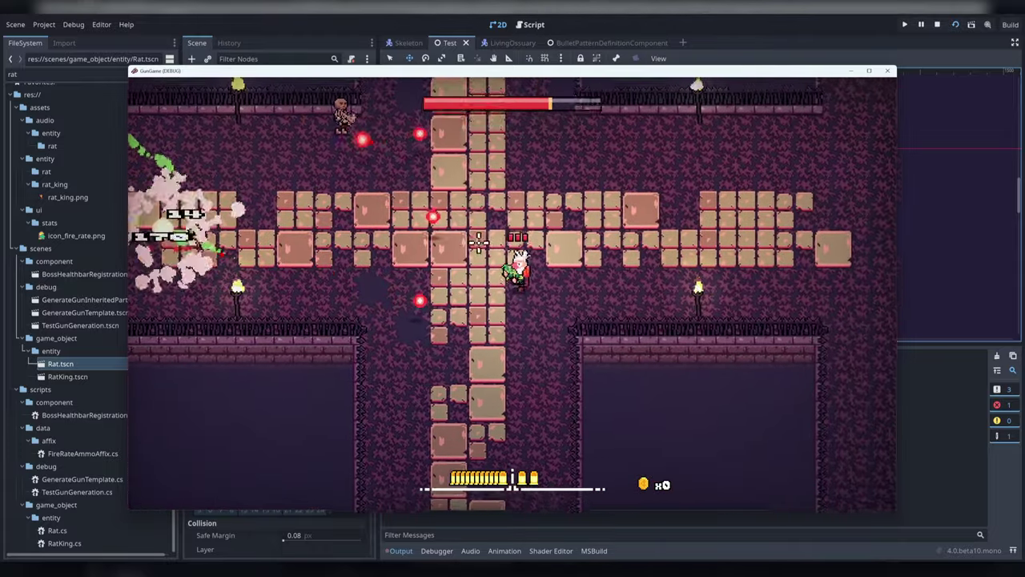
pyautogui.press('w')
pyautogui.press('d')
pyautogui.click(471, 247)
pyautogui.press('a')
pyautogui.press('s')
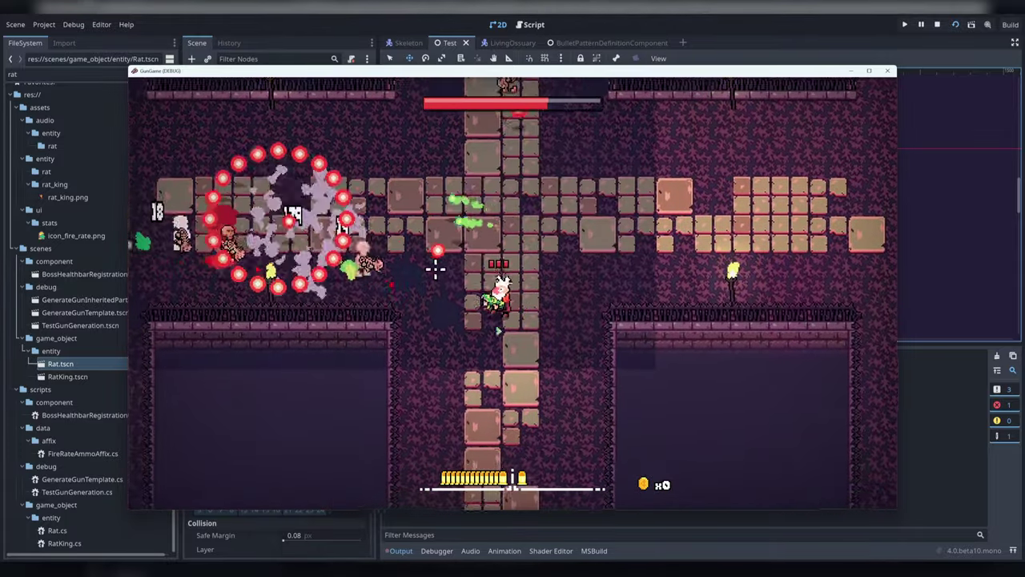
pyautogui.press('d')
pyautogui.press('w')
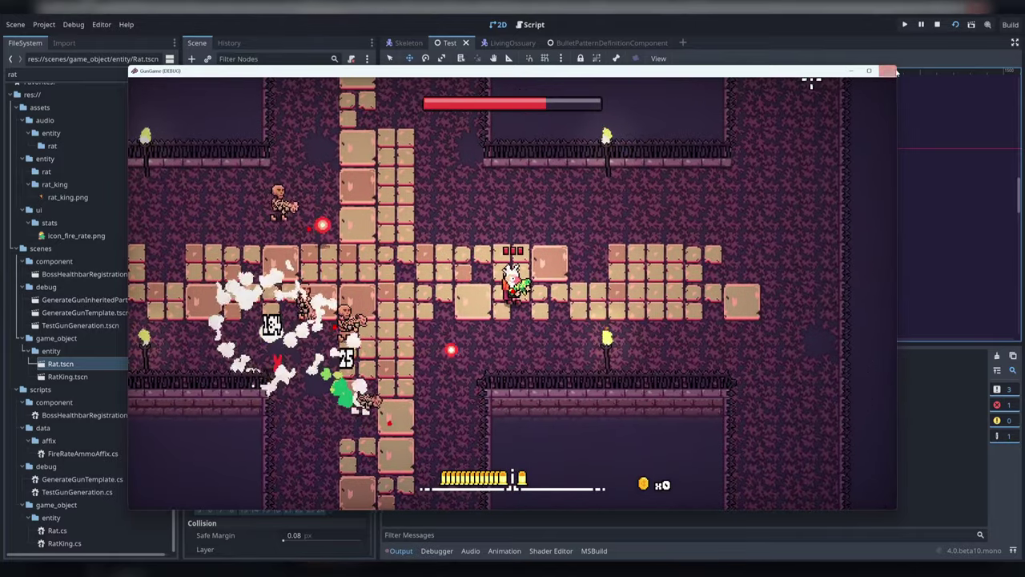
pyautogui.click(887, 72)
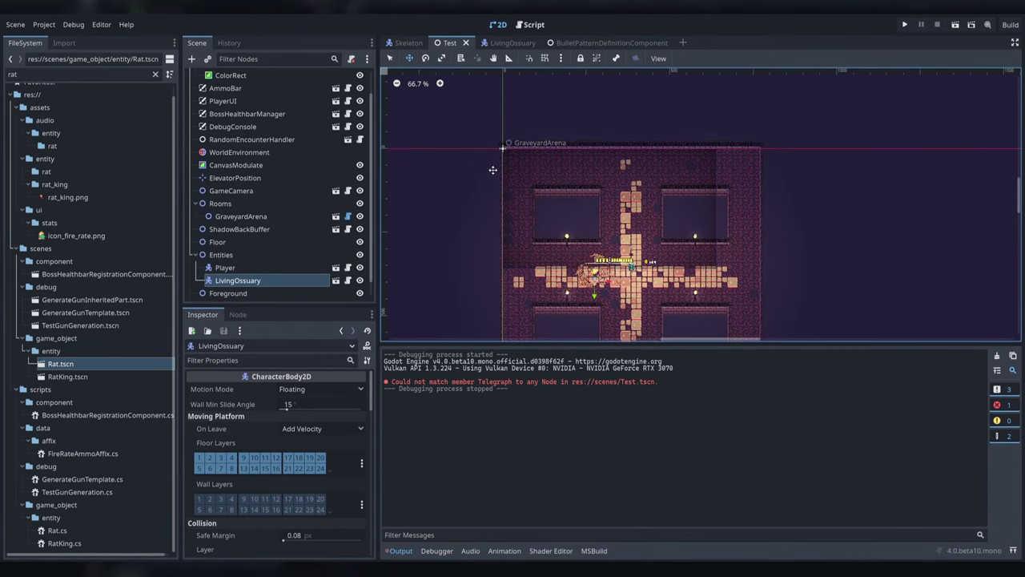
# - Look through the LivingOssuary instance's collision and transform properties, and open its own scene for editing
pyautogui.scroll(-5, 192, 457)
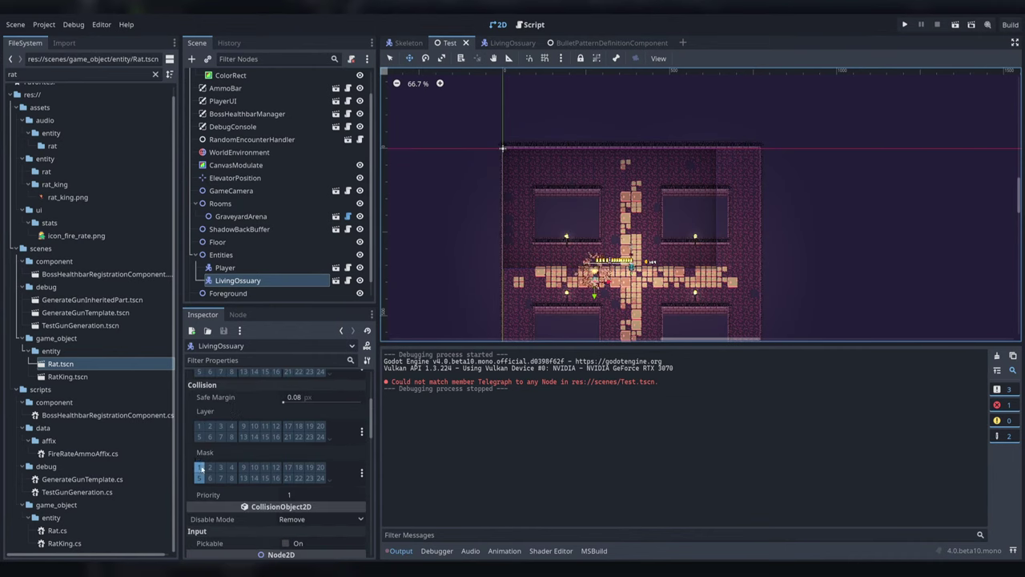
pyautogui.scroll(-4, 200, 469)
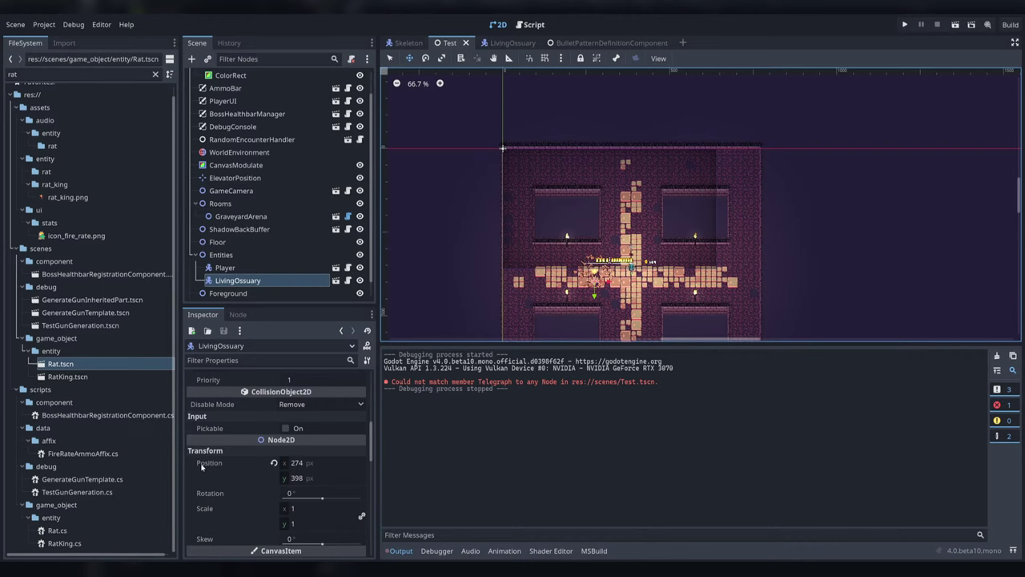
pyautogui.click(337, 280)
# - Examine the nodes under HitFlashGroupComponent, comparing GPUParticles2D with PointLight2D and checking the light's color, energy and range properties
pyautogui.click(251, 255)
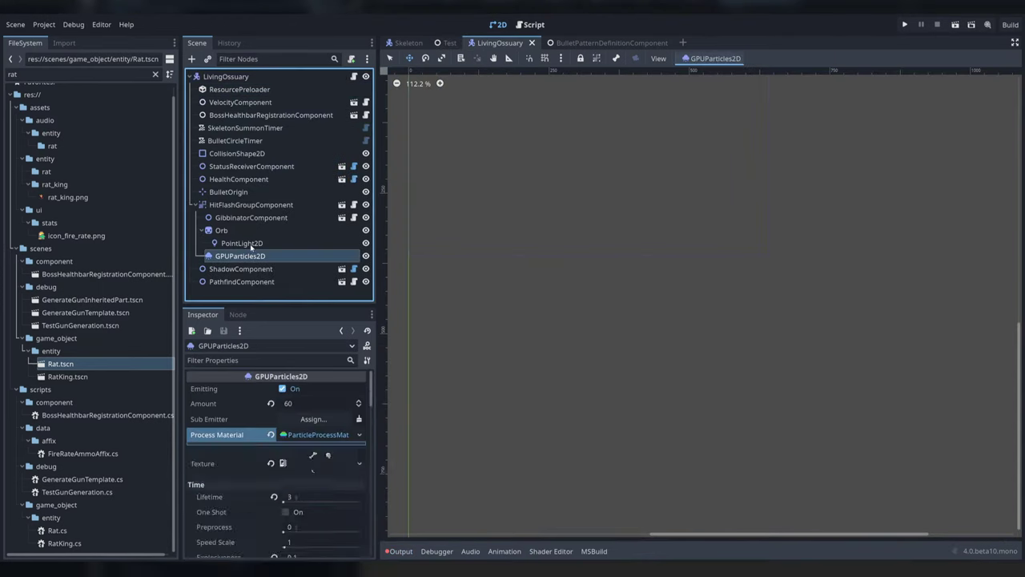
pyautogui.click(251, 244)
pyautogui.click(256, 219)
pyautogui.click(258, 206)
pyautogui.click(257, 219)
pyautogui.click(247, 244)
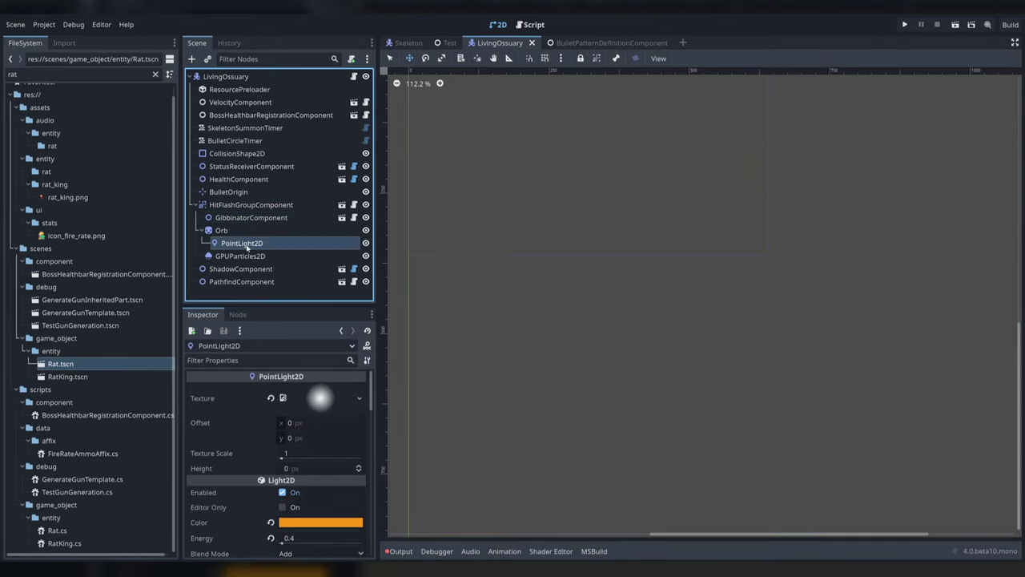
pyautogui.click(243, 257)
pyautogui.click(247, 245)
pyautogui.click(242, 256)
pyautogui.click(242, 245)
pyautogui.scroll(-2, 284, 428)
pyautogui.scroll(2, 285, 428)
pyautogui.scroll(-2, 270, 416)
pyautogui.scroll(-1, 267, 415)
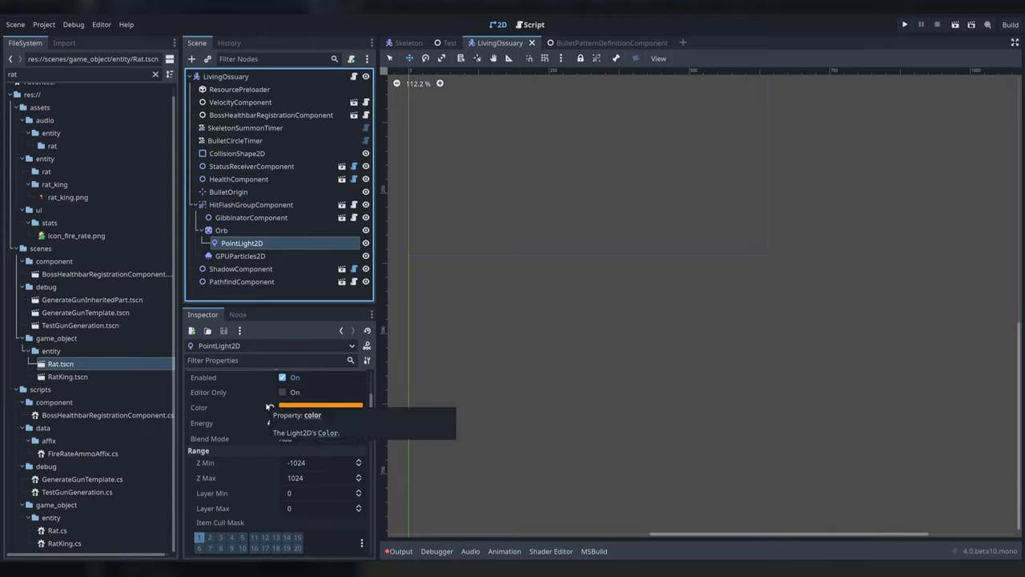
# - Check the PointLight2D's item cull mask, look through the light-related display and rendering categories in the project settings, and close them
pyautogui.scroll(-2, 249, 395)
pyautogui.scroll(-1, 238, 432)
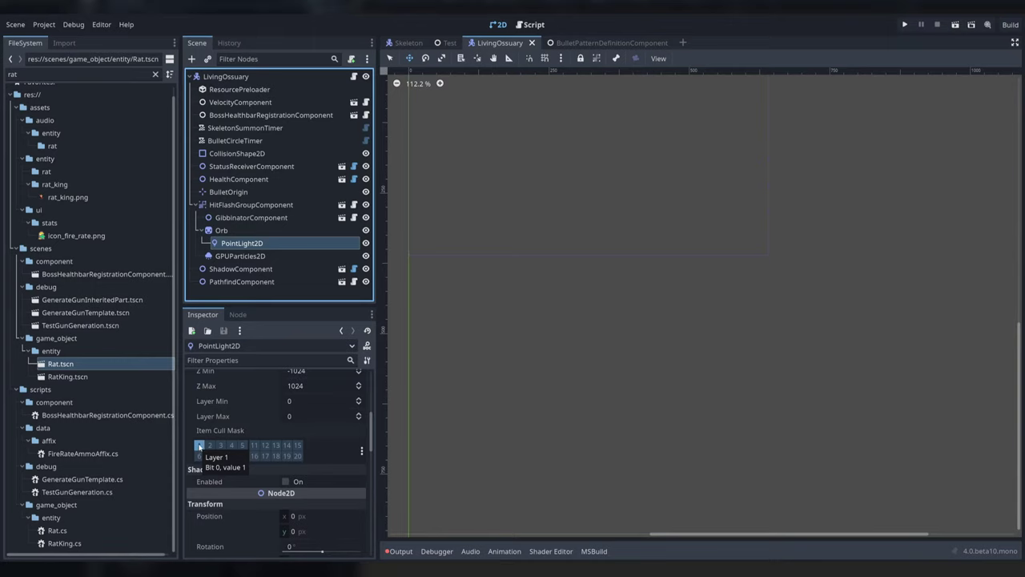
pyautogui.click(44, 24)
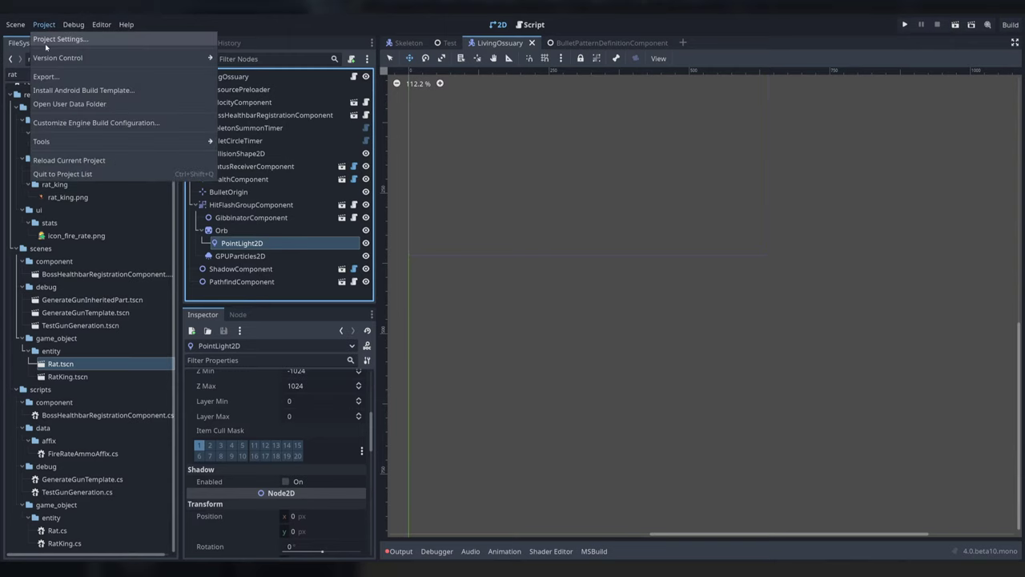
pyautogui.click(46, 44)
pyautogui.click(396, 149)
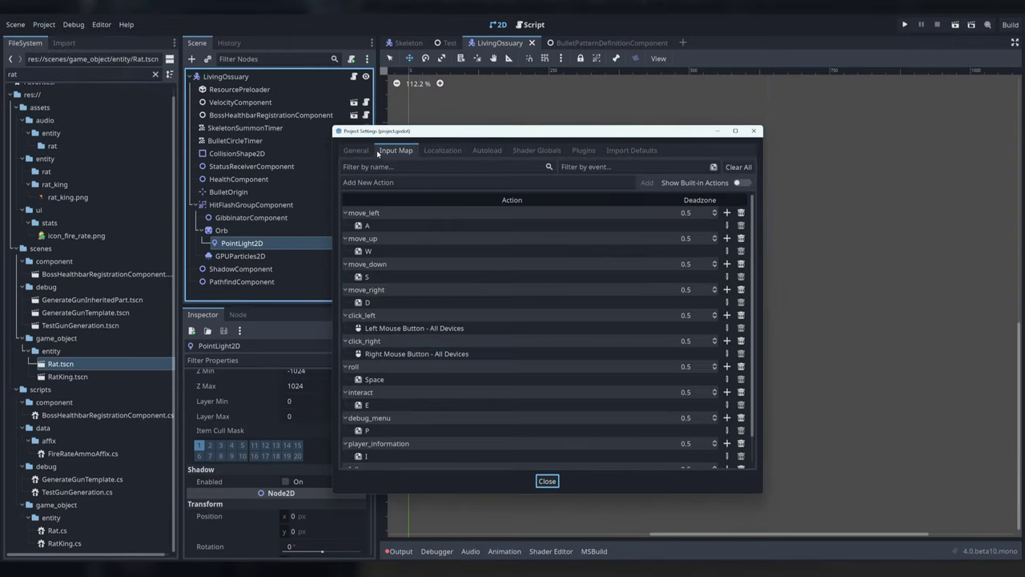
pyautogui.click(355, 149)
pyautogui.click(400, 289)
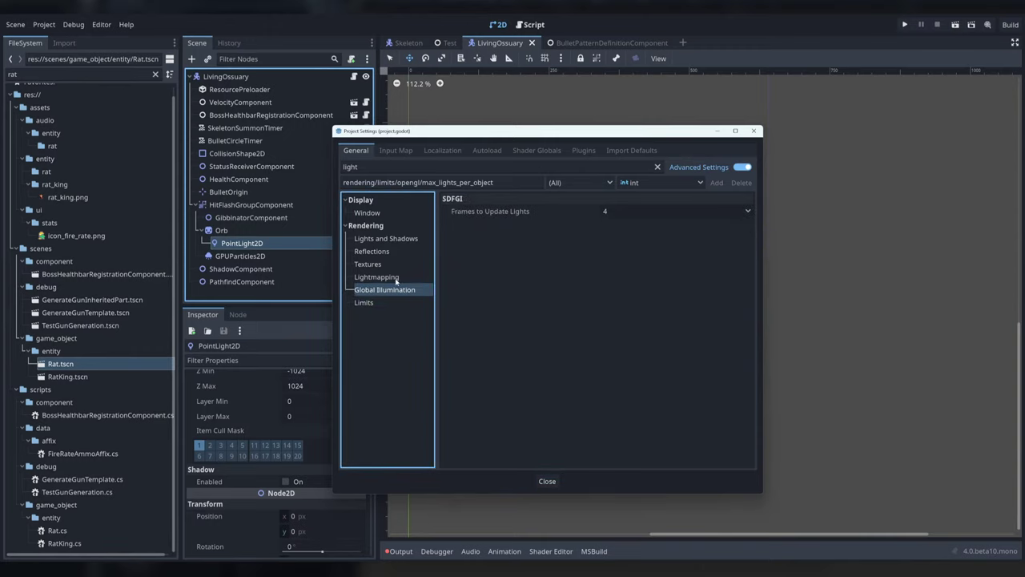
pyautogui.click(398, 277)
pyautogui.click(397, 289)
pyautogui.click(392, 276)
pyautogui.click(389, 264)
pyautogui.click(390, 251)
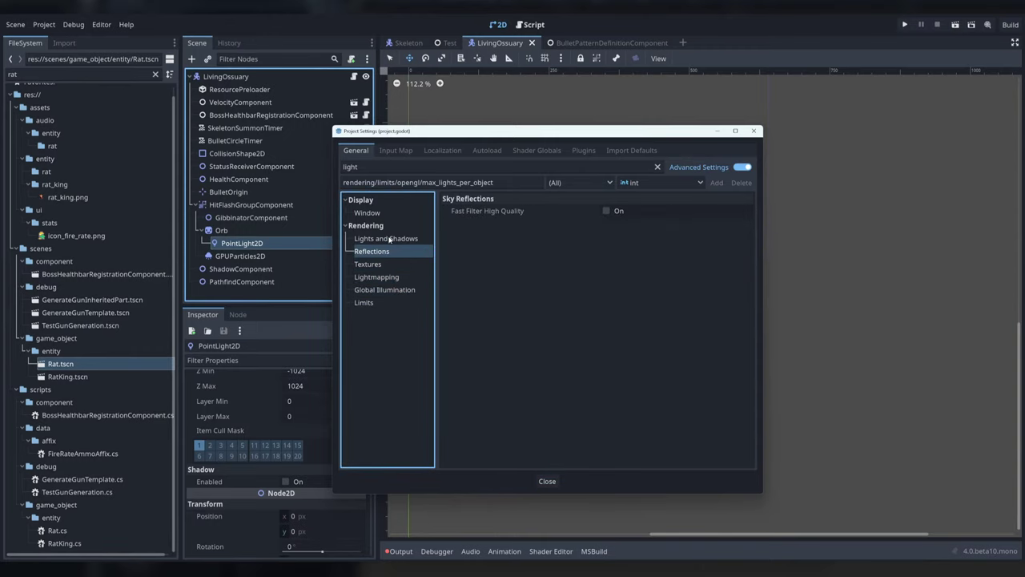
pyautogui.click(380, 213)
pyautogui.click(753, 131)
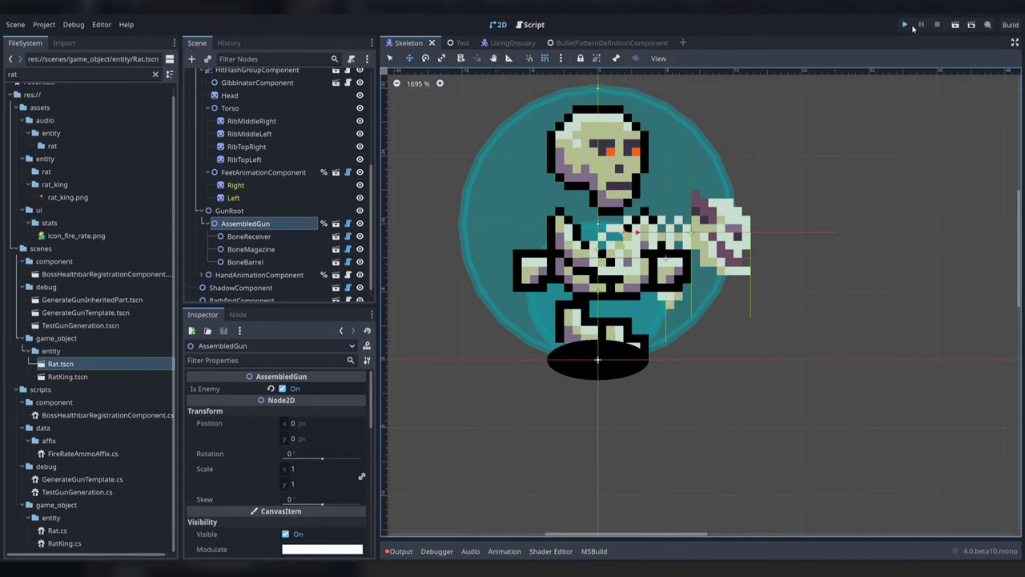
pyautogui.click(906, 25)
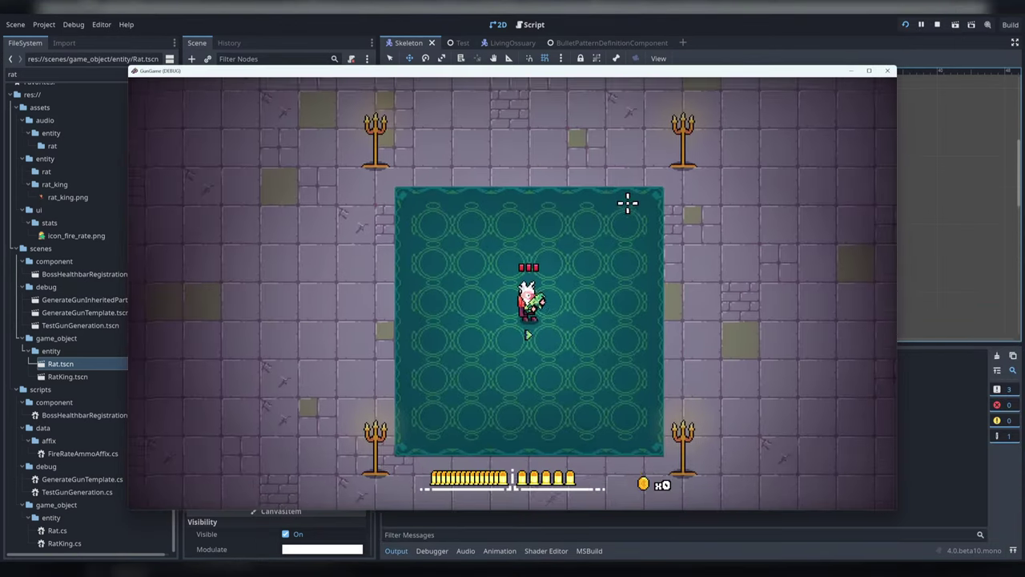
pyautogui.press('a')
pyautogui.click(886, 72)
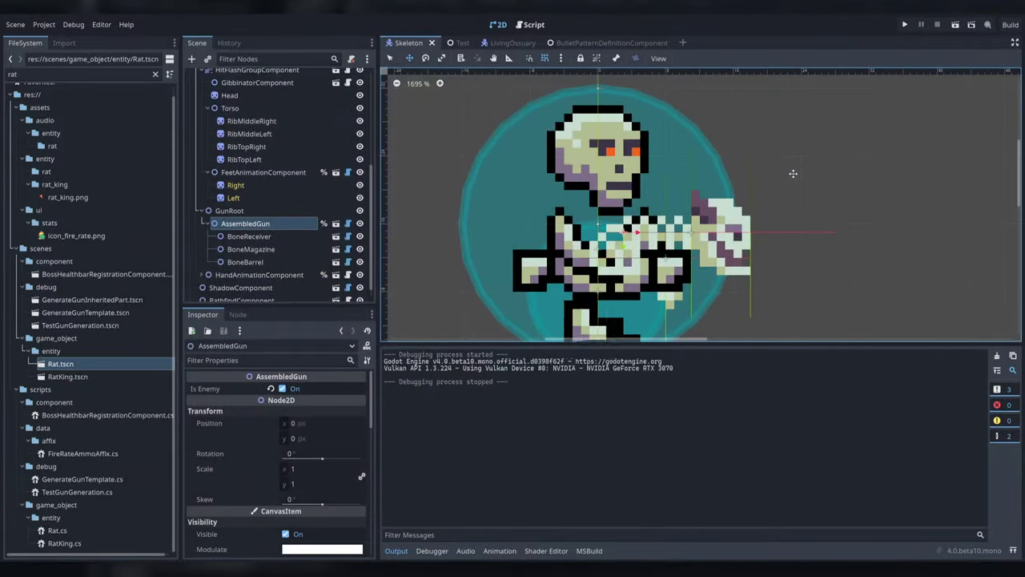
pyautogui.hotkey('ctrl', 'shift', 'o')
pyautogui.press('Escape')
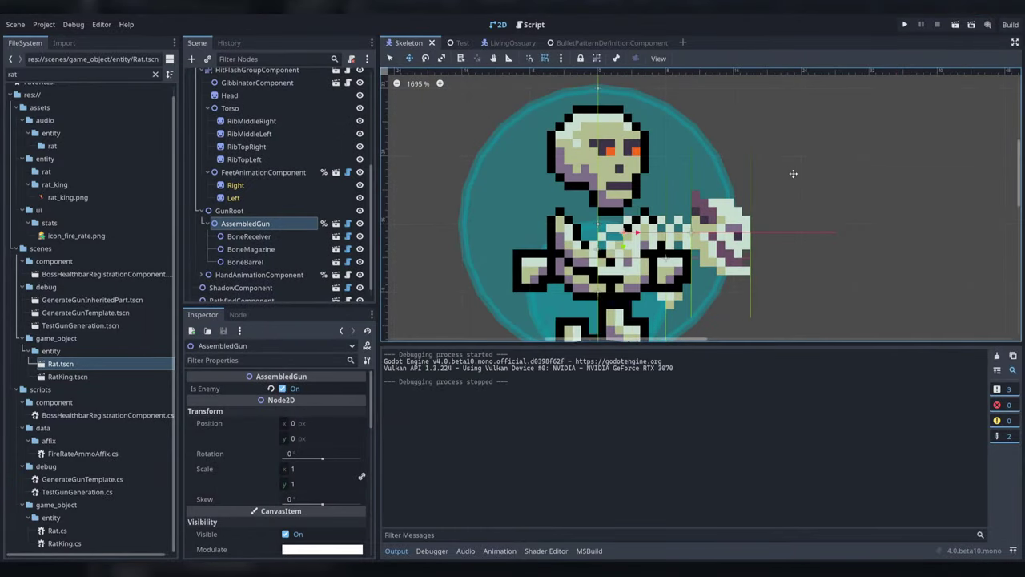
pyautogui.hotkey('ctrl', 'shift', 'o')
pyautogui.write('livin')
pyautogui.press('Escape')
# - Run the Test scene and playtest the Living Ossuary fight, dodging bullets and shooting the boss and its summoned skeletons
pyautogui.click(452, 43)
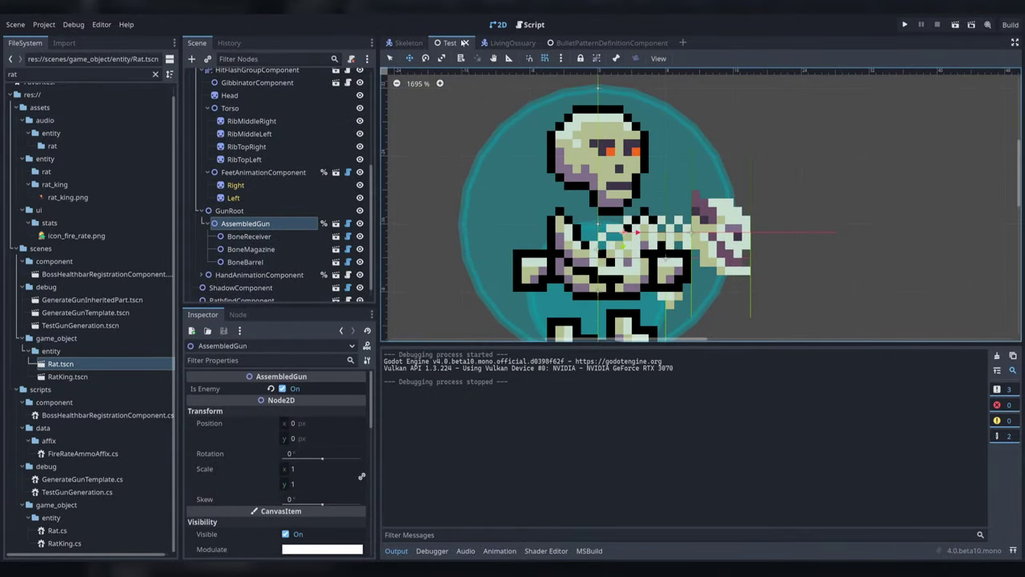
pyautogui.press('F6')
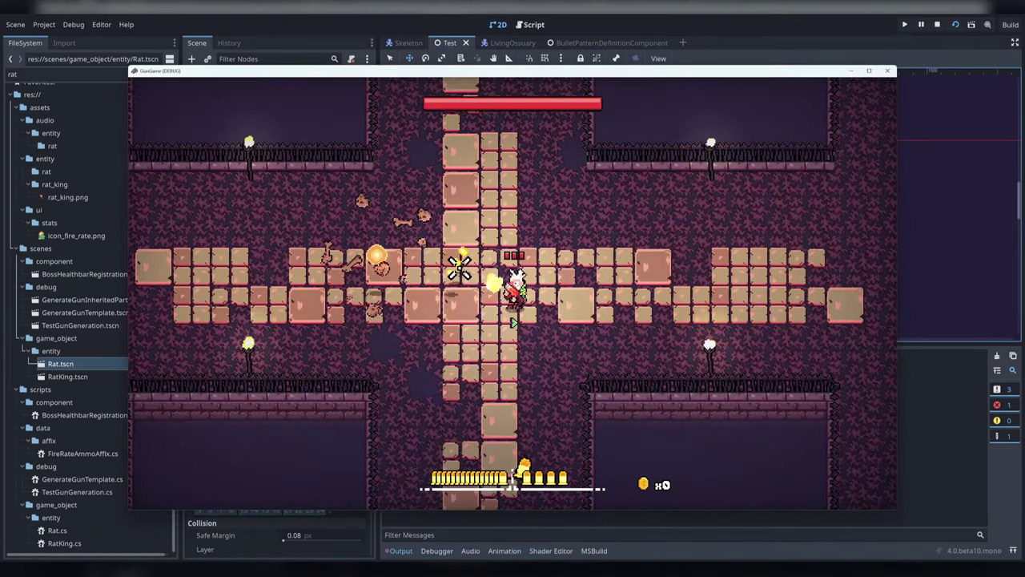
pyautogui.press('d')
pyautogui.click(459, 268)
pyautogui.press('s')
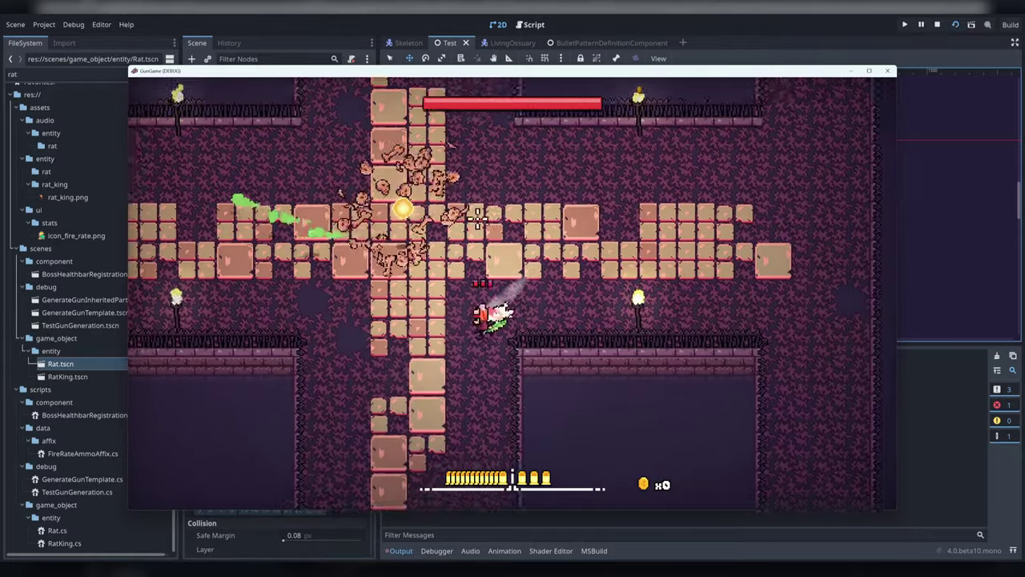
pyautogui.press('a')
pyautogui.press('w')
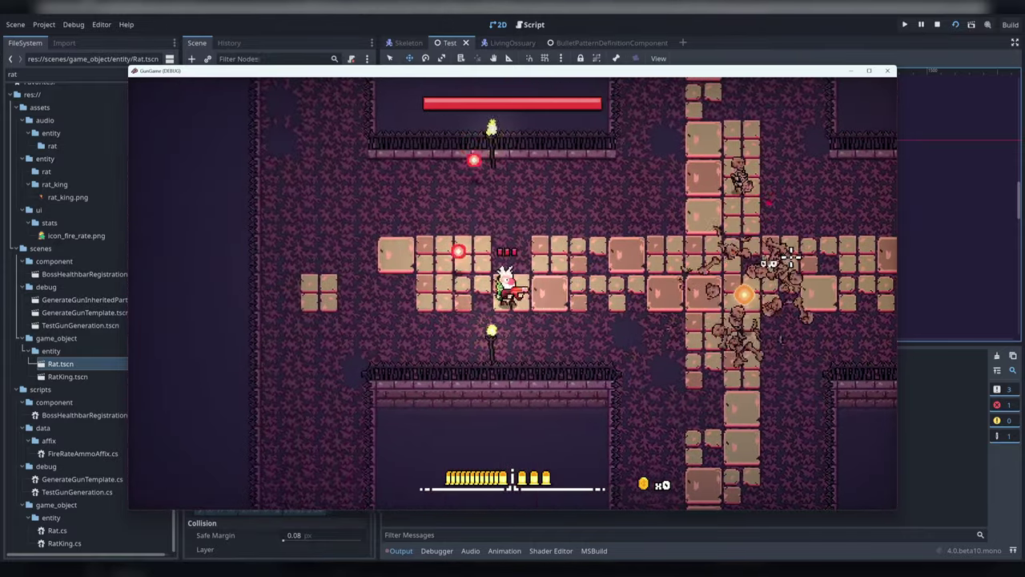
pyautogui.press('s')
pyautogui.press('a')
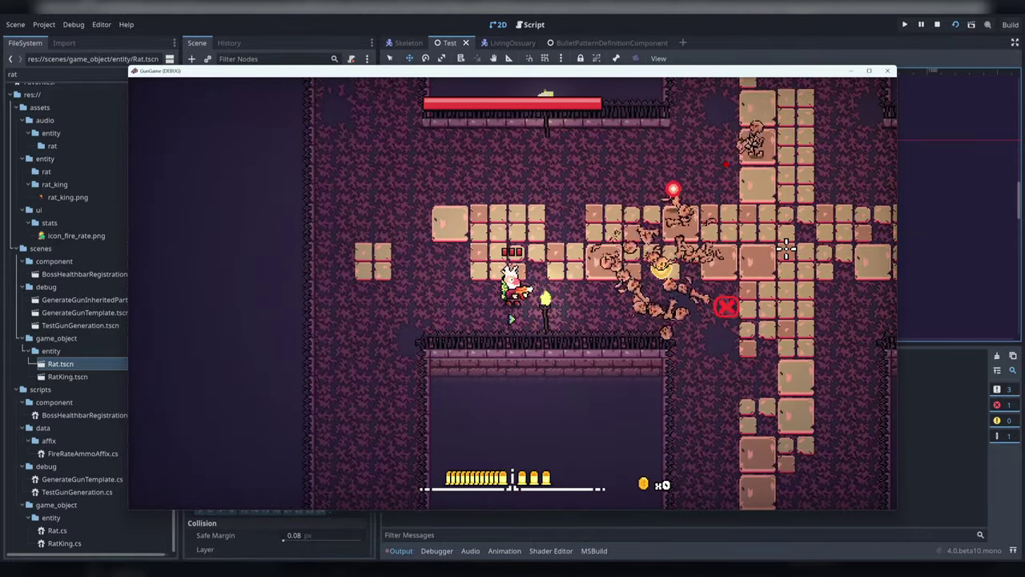
pyautogui.press('s')
pyautogui.press('w')
pyautogui.press('d')
pyautogui.press('space')
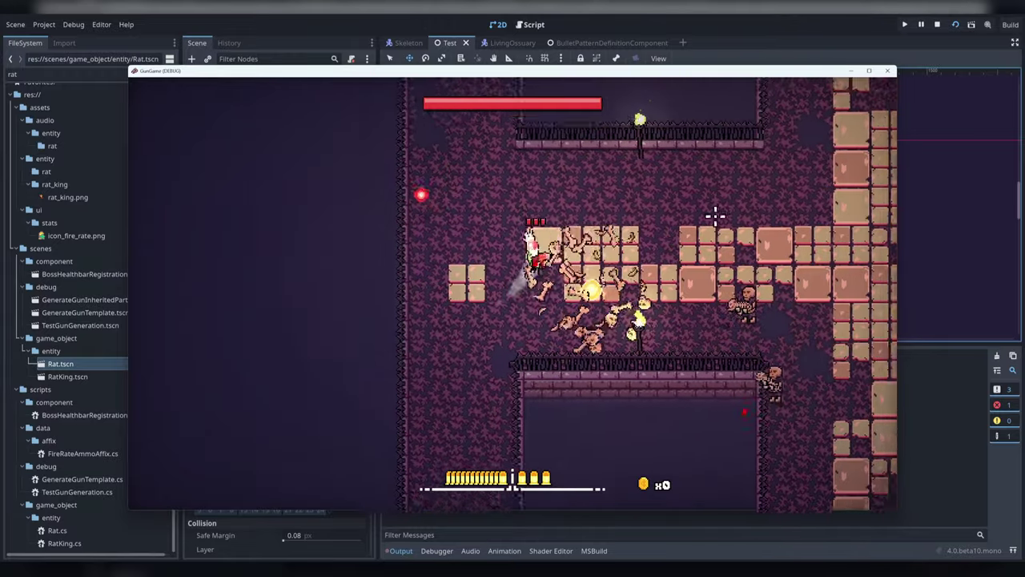
pyautogui.click(695, 376)
pyautogui.press('d')
pyautogui.press('s')
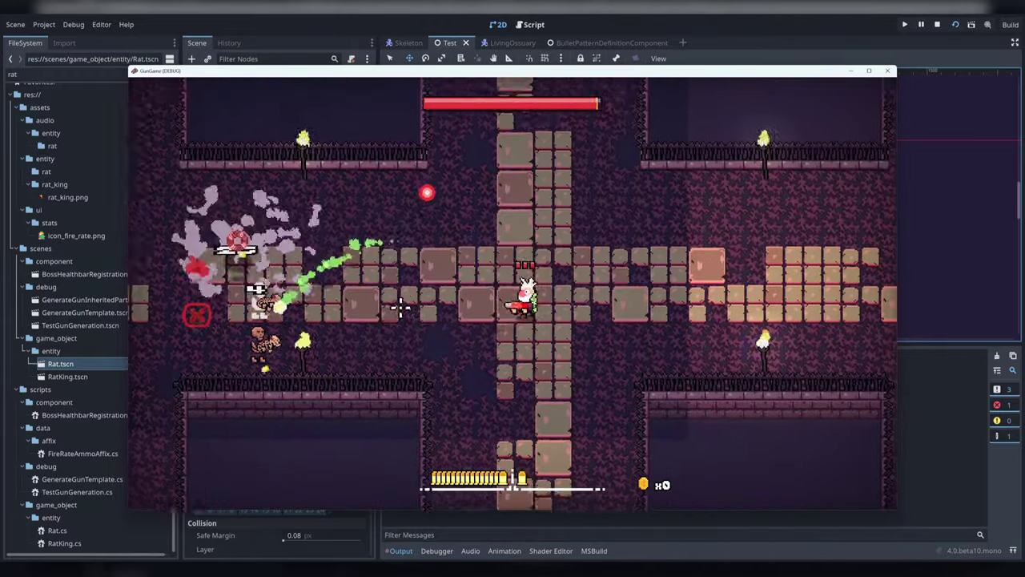
pyautogui.press('s')
pyautogui.click(396, 272)
pyautogui.press('w')
pyautogui.press('d')
pyautogui.click(366, 275)
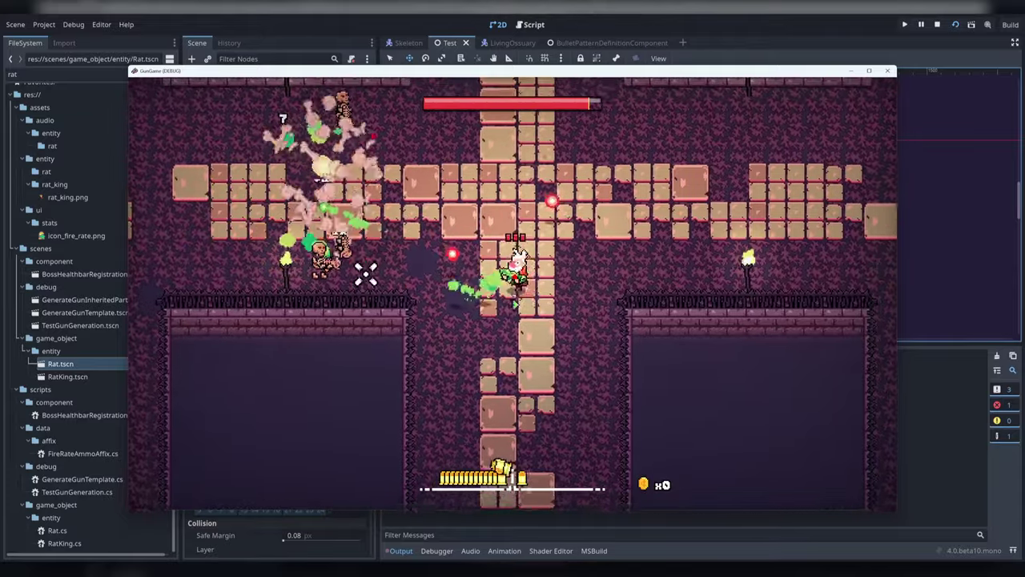
pyautogui.press('d')
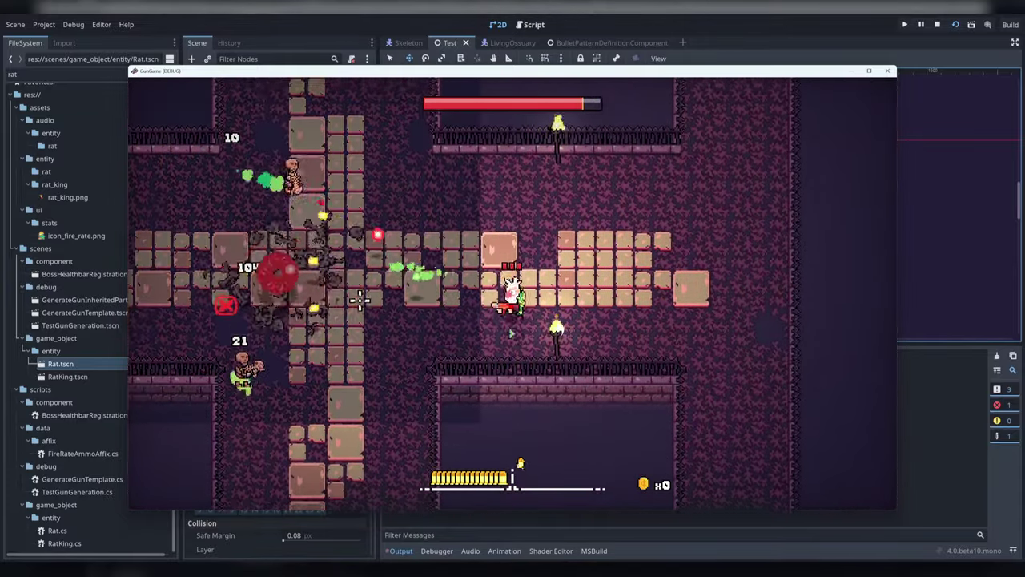
pyautogui.press('w')
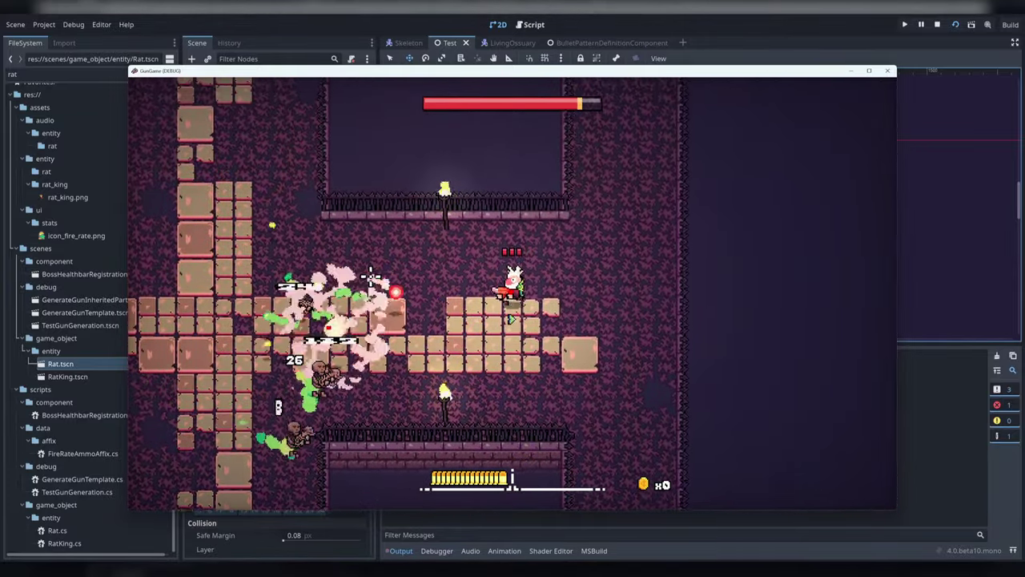
pyautogui.press('a')
pyautogui.press('s')
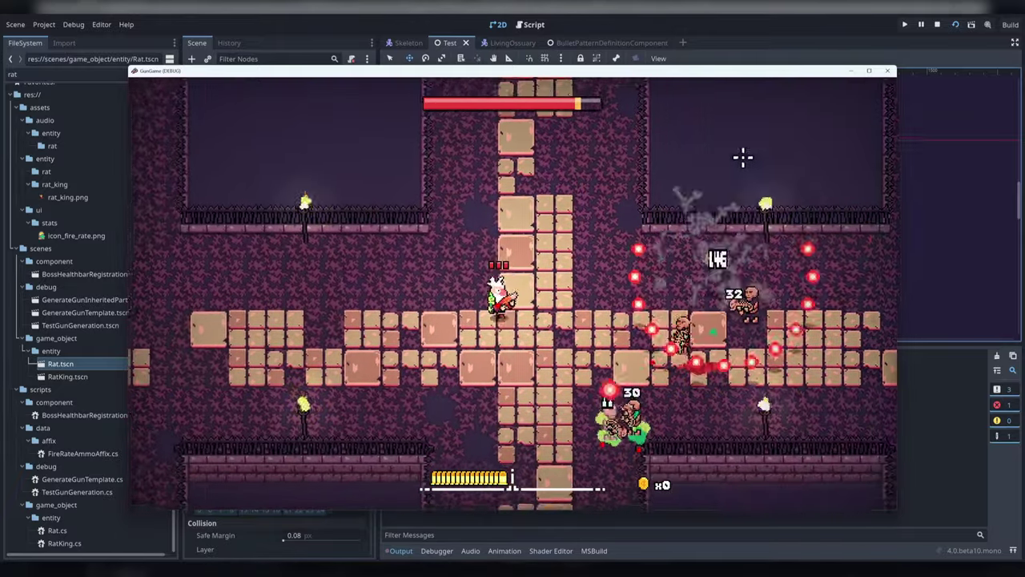
pyautogui.press('a')
pyautogui.press('s')
pyautogui.press('a')
pyautogui.press('w')
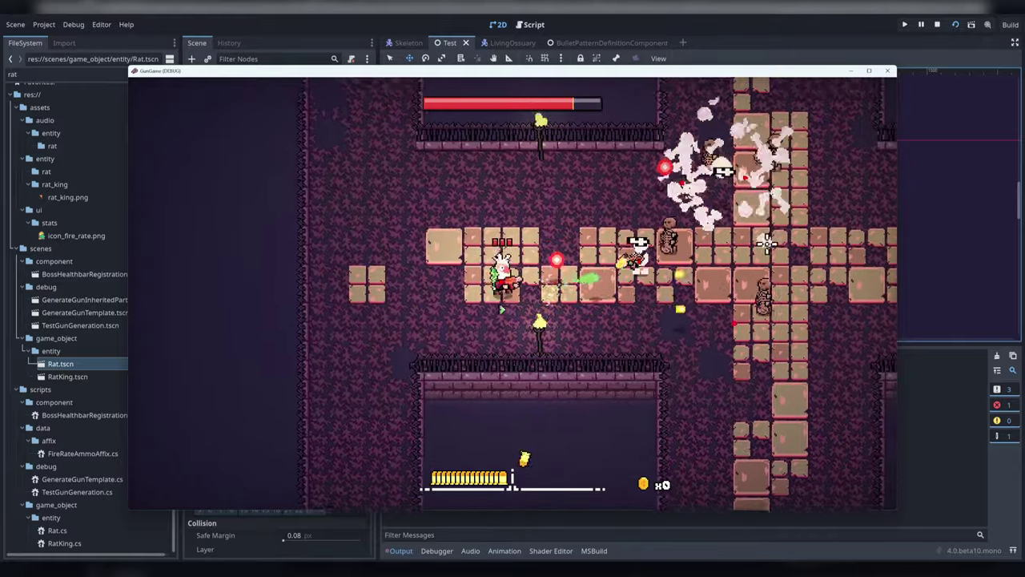
pyautogui.press('d')
pyautogui.press('w')
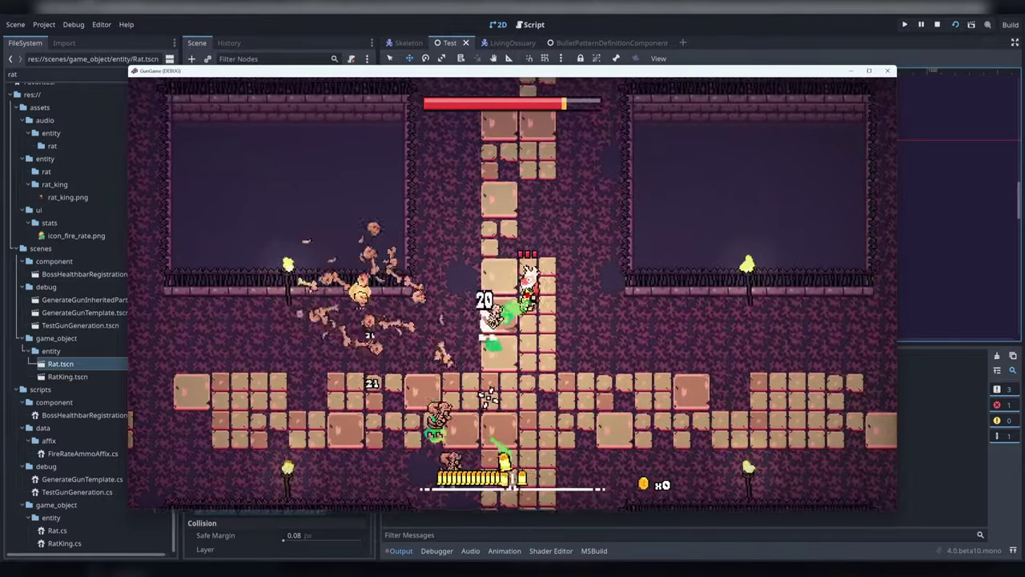
pyautogui.press('s')
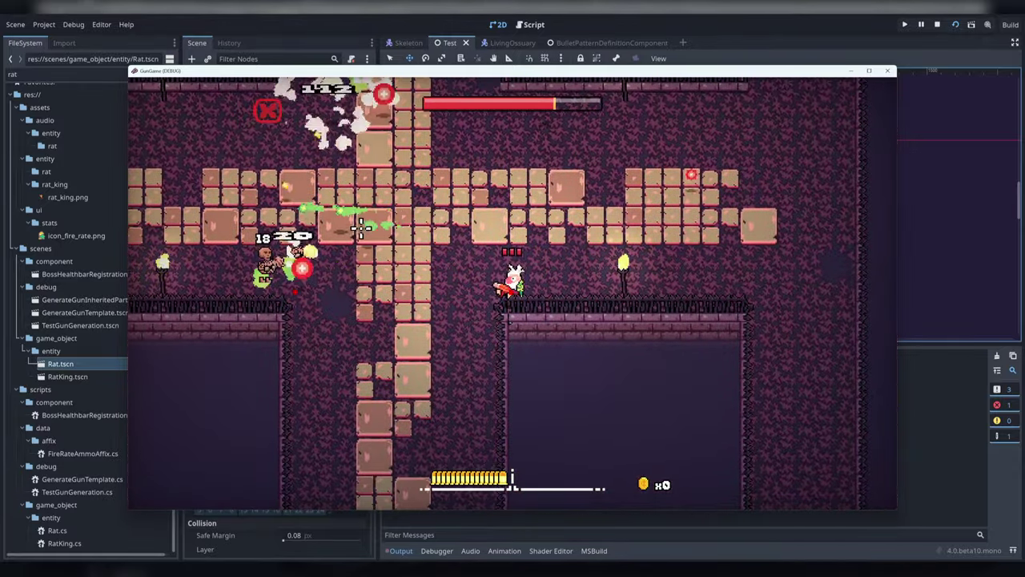
pyautogui.press('a')
pyautogui.press('w')
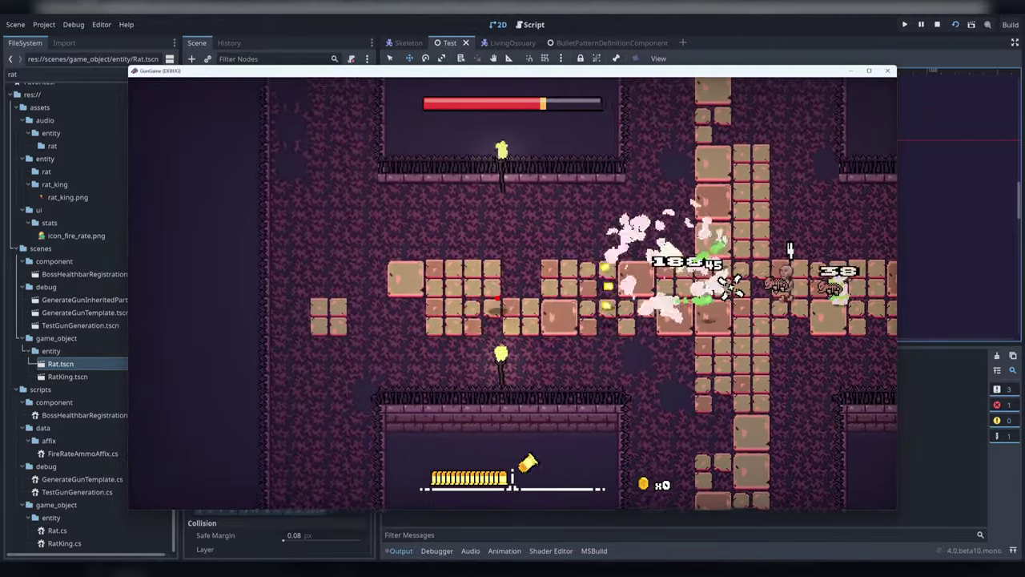
pyautogui.press('s')
pyautogui.press('d')
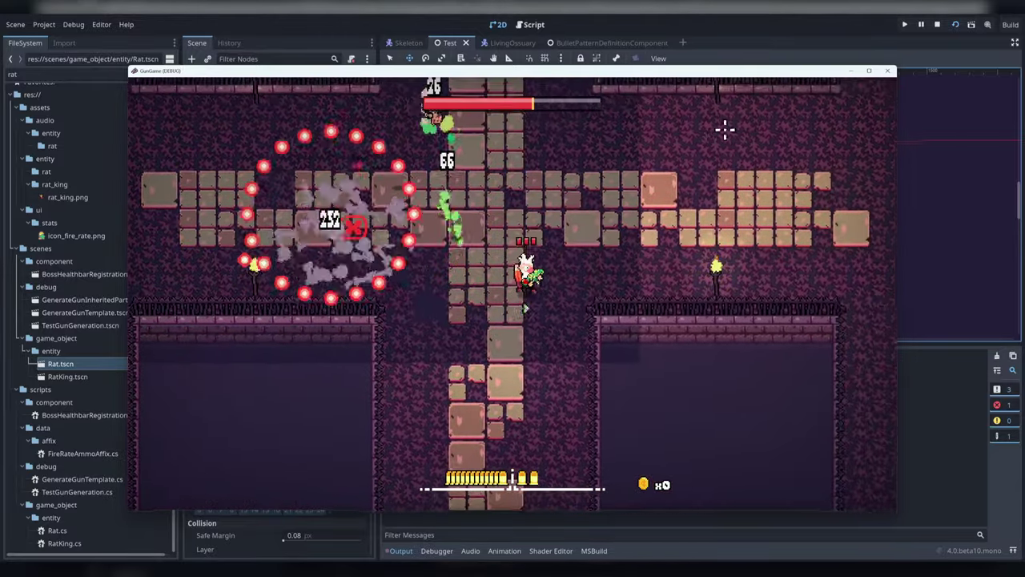
pyautogui.press('w')
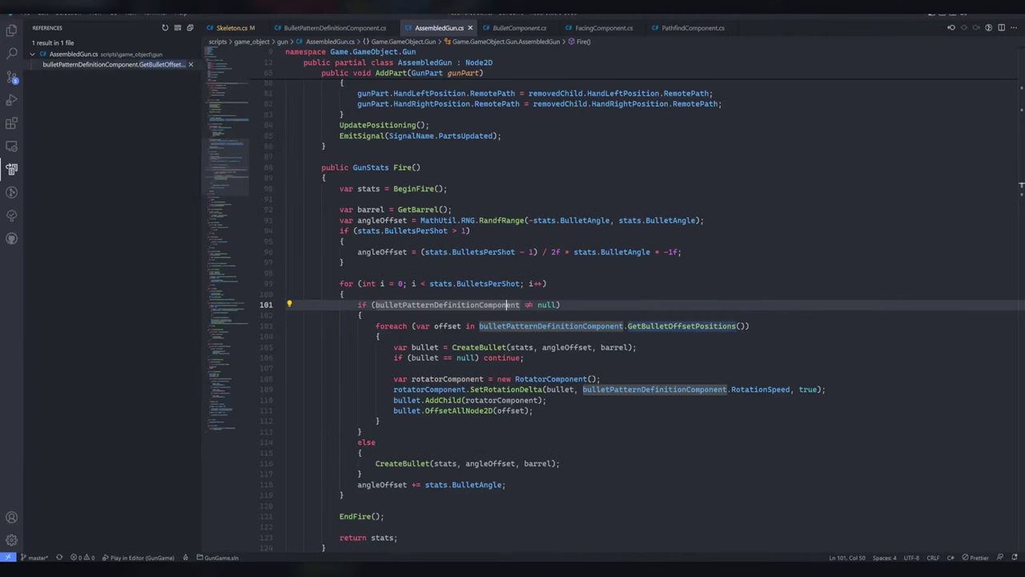
# - Switch to the code editor, open LivingOssuary.cs and look through the script above its SpawnSkeleton method
pyautogui.scroll(20, 395, 303)
pyautogui.scroll(-1, 395, 304)
pyautogui.click(216, 30)
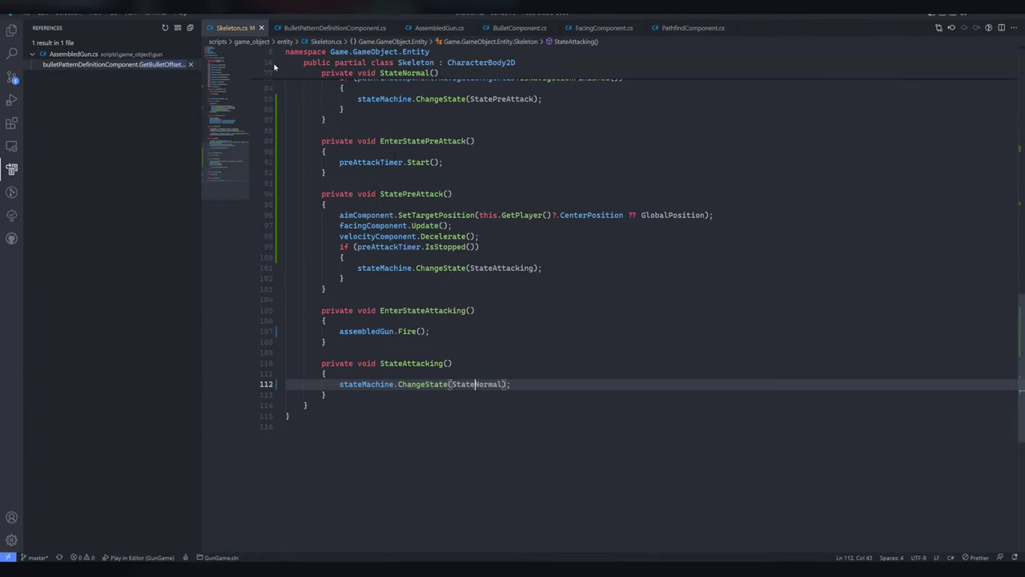
pyautogui.click(488, 225)
pyautogui.hotkey('ctrl', 'p')
pyautogui.write('livin')
pyautogui.press('Return')
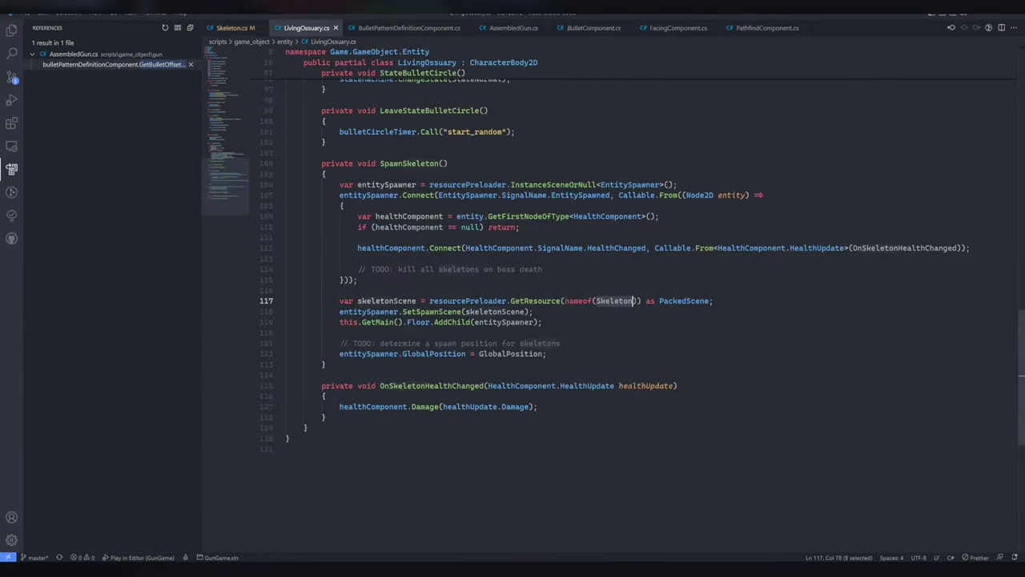
pyautogui.scroll(12, 488, 225)
pyautogui.scroll(10, 488, 225)
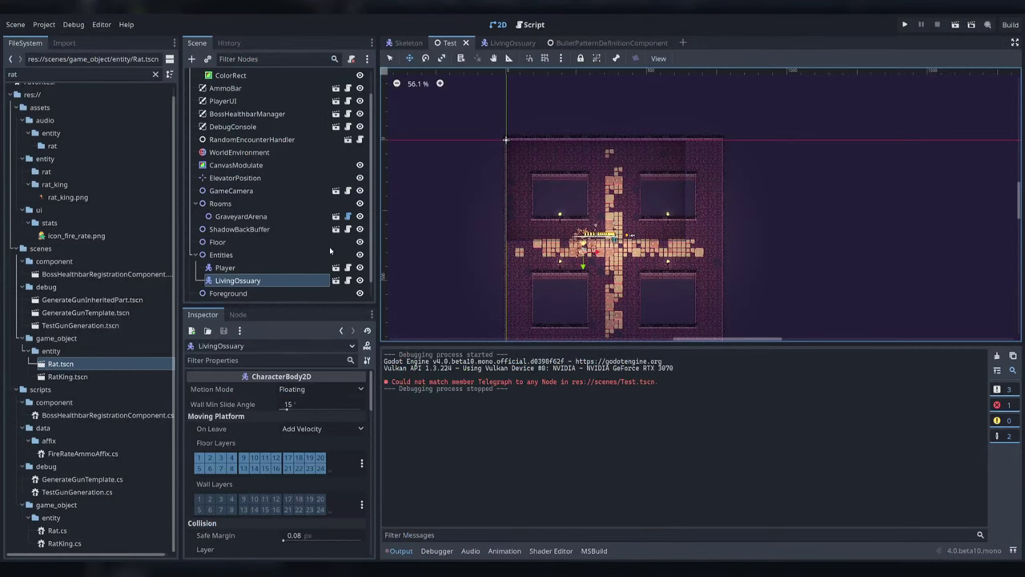
# - In the LivingOssuary scene, set SkeletonSummonTimer's minimum wait time to 1.5 and maximum wait time to 2, and save the scene
pyautogui.click(505, 42)
pyautogui.click(245, 128)
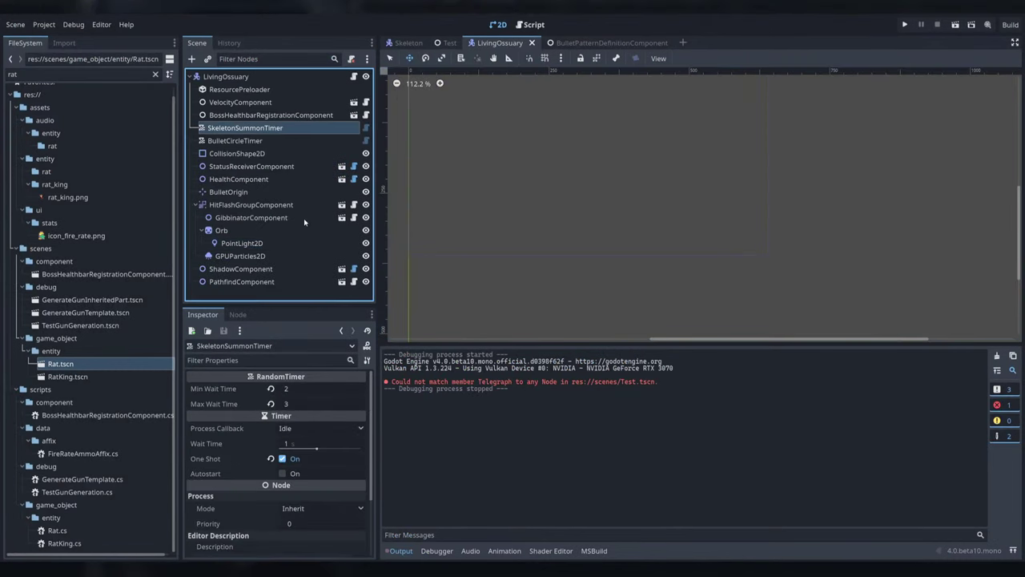
pyautogui.click(305, 389)
pyautogui.write('1.5')
pyautogui.press('Return')
pyautogui.click(298, 404)
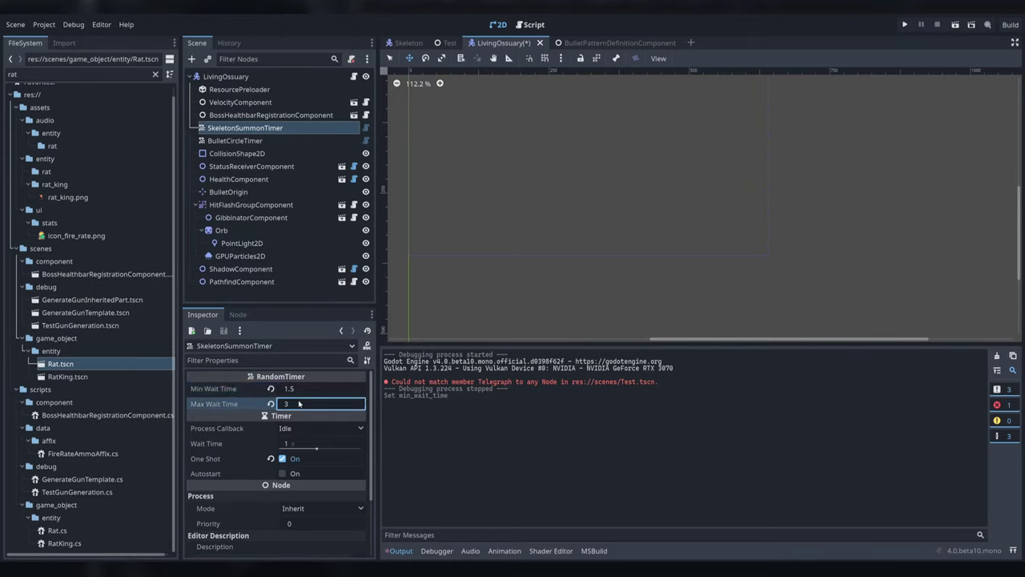
pyautogui.write('2')
pyautogui.press('BackSpace')
pyautogui.press('Return')
pyautogui.hotkey('ctrl', 's')
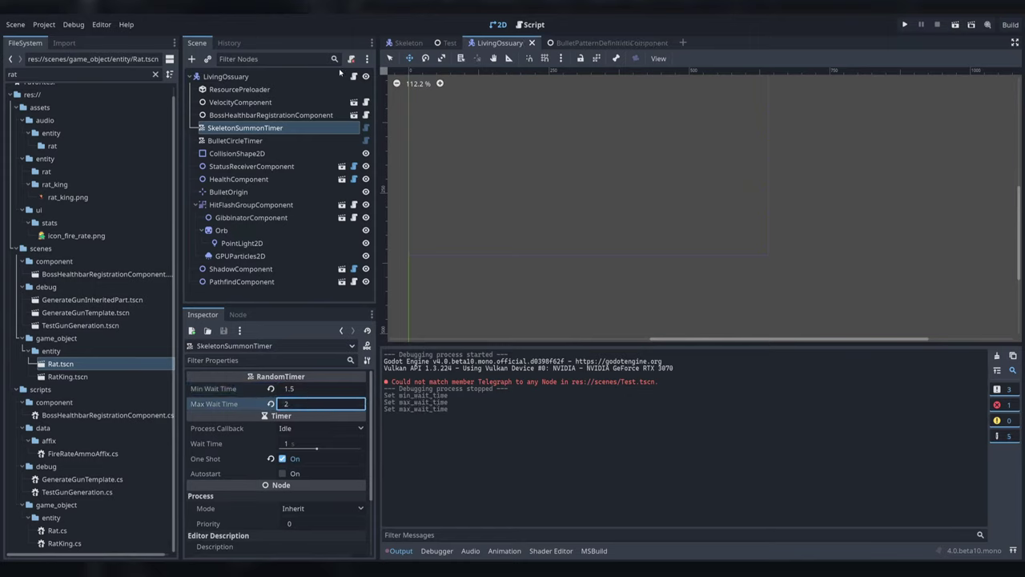
# - Open the LivingOssuary script and declare the field "private int currentSkeletonCount;" below the stateMachine field
pyautogui.click(354, 77)
pyautogui.scroll(8, 459, 286)
pyautogui.click(503, 306)
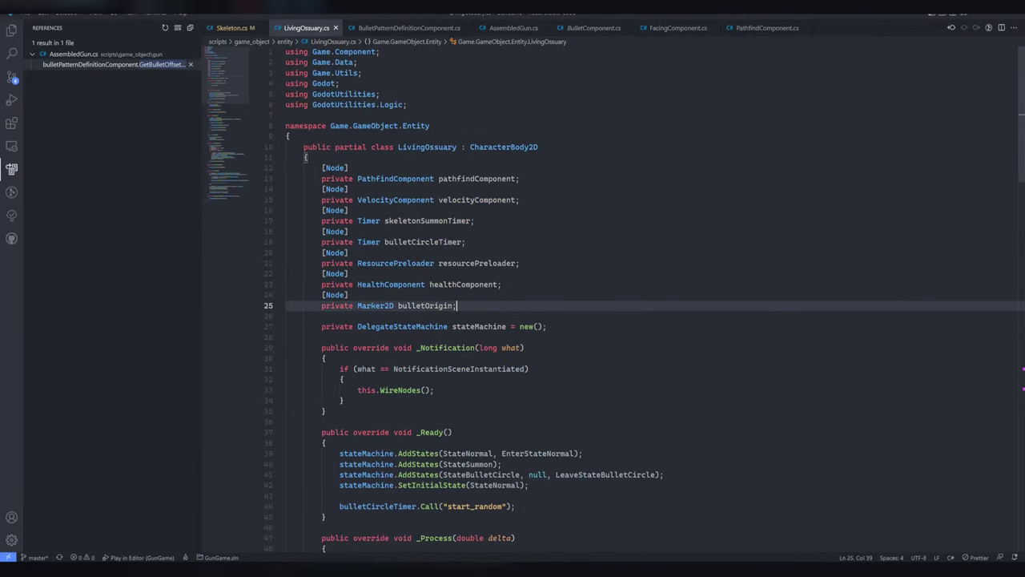
pyautogui.click(578, 326)
pyautogui.press('Return')
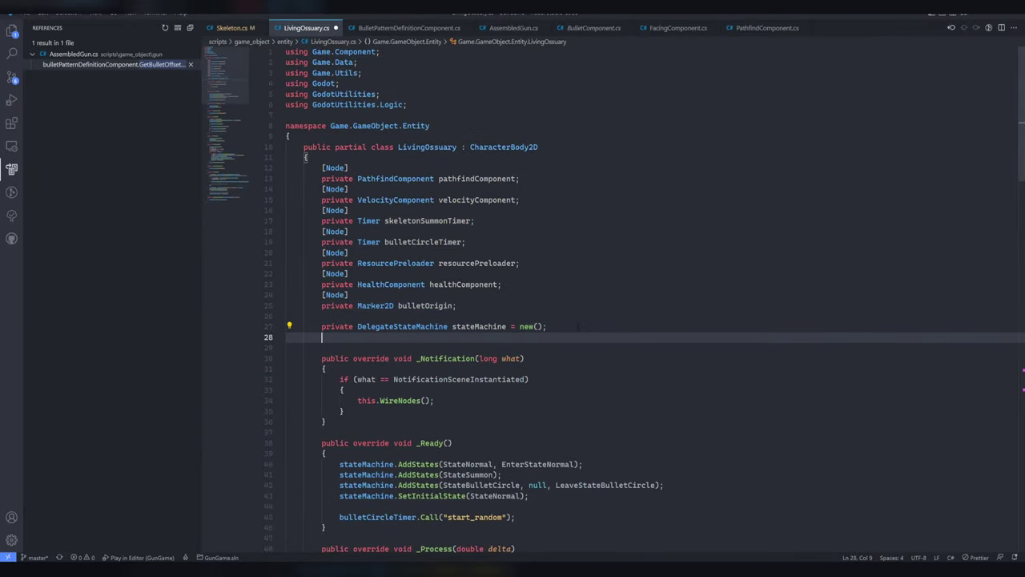
pyautogui.write('private int currentSkeletonCount;')
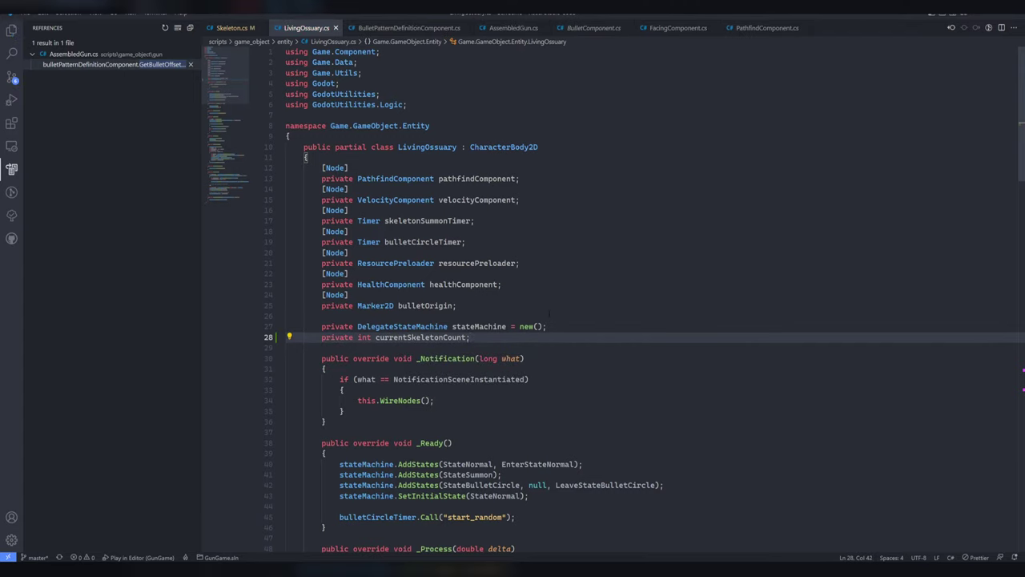
# - Add the constant "private const int MAX_SKELETONS = 5;" as the first member of the LivingOssuary class and save the script
pyautogui.click(427, 160)
pyautogui.press('Return')
pyautogui.press('Return')
pyautogui.press('Up')
pyautogui.write('pri')
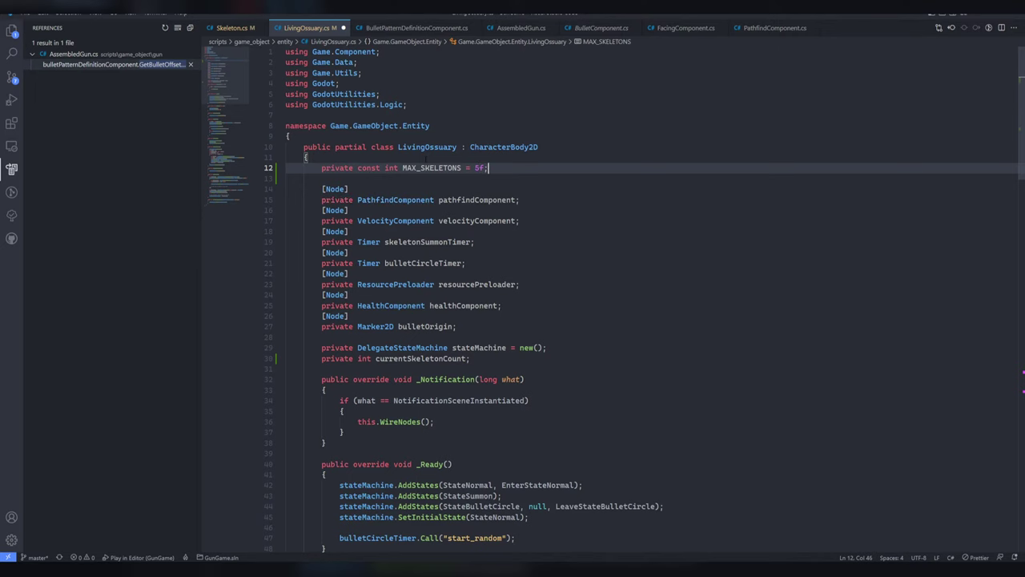
pyautogui.hotkey('ctrl', 's')
# - Review the SpawnSkeleton method and insert an empty line at the start of its body
pyautogui.scroll(-15, 641, 297)
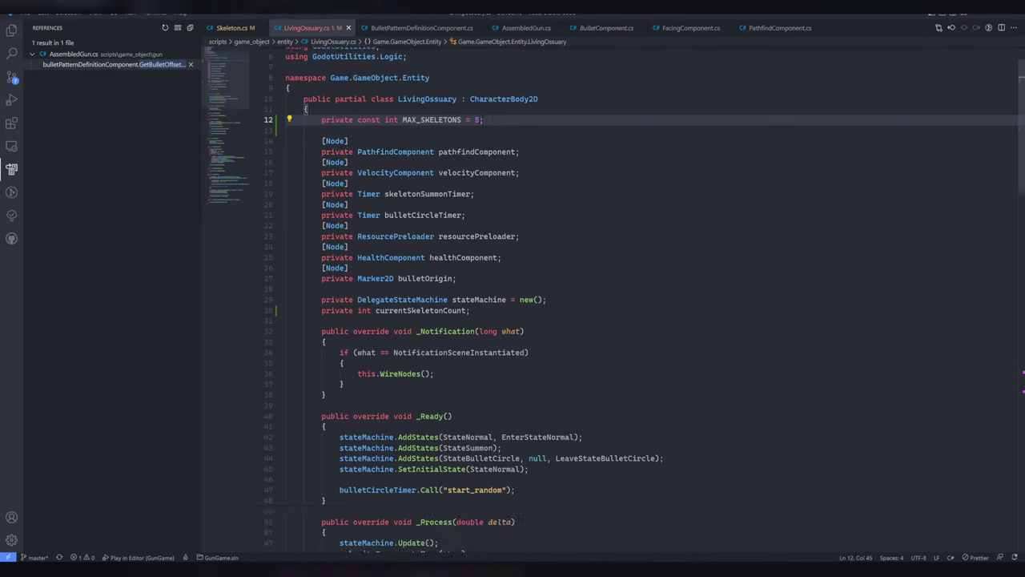
pyautogui.scroll(-5, 641, 296)
pyautogui.scroll(1, 640, 296)
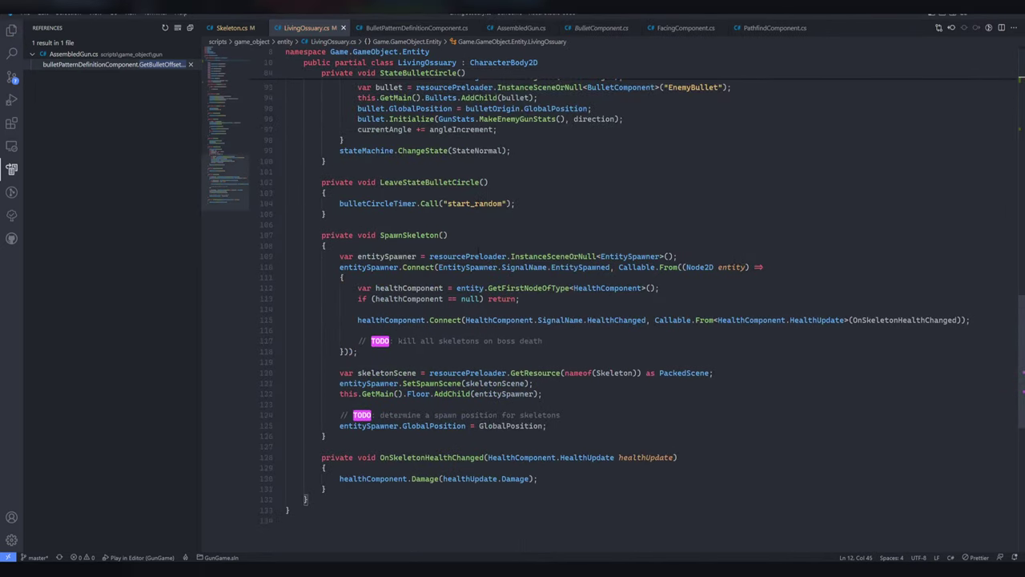
pyautogui.click(431, 256)
pyautogui.click(502, 341)
pyautogui.click(545, 278)
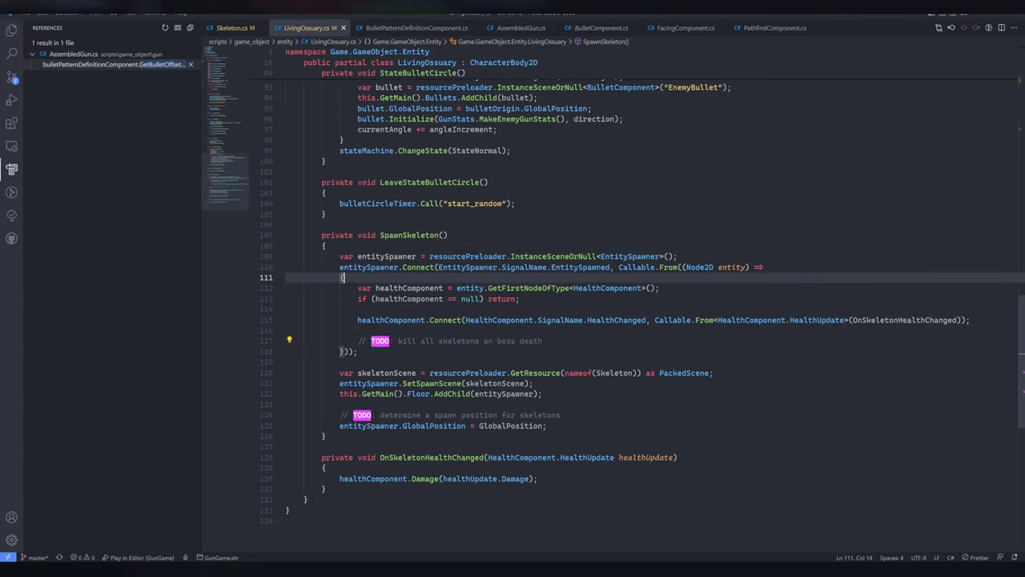
pyautogui.click(569, 245)
pyautogui.press('Return')
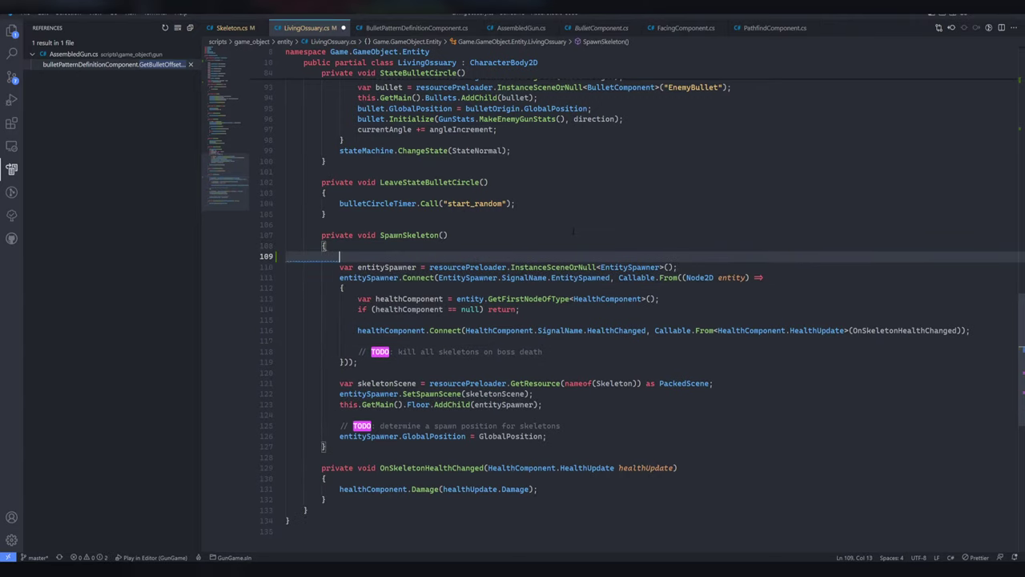